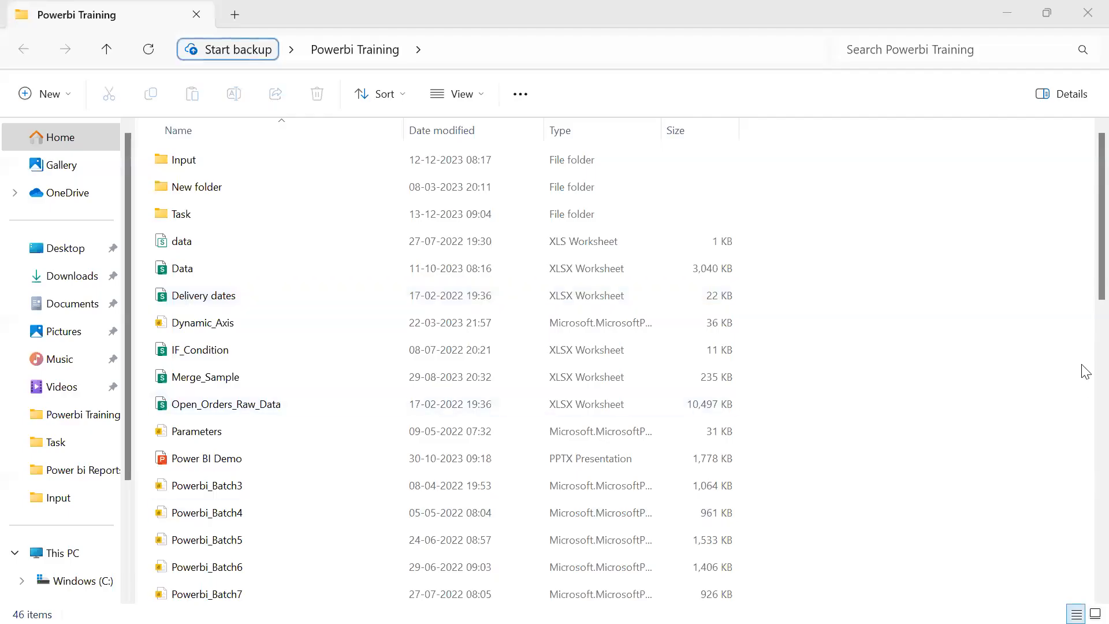
# Step: Open the Powerbi_Batch32 report from the Powerbi Training folder and bring up its queries in Power Query Editor
pyautogui.moveTo(1082, 268); pyautogui.dragTo(1081, 509)
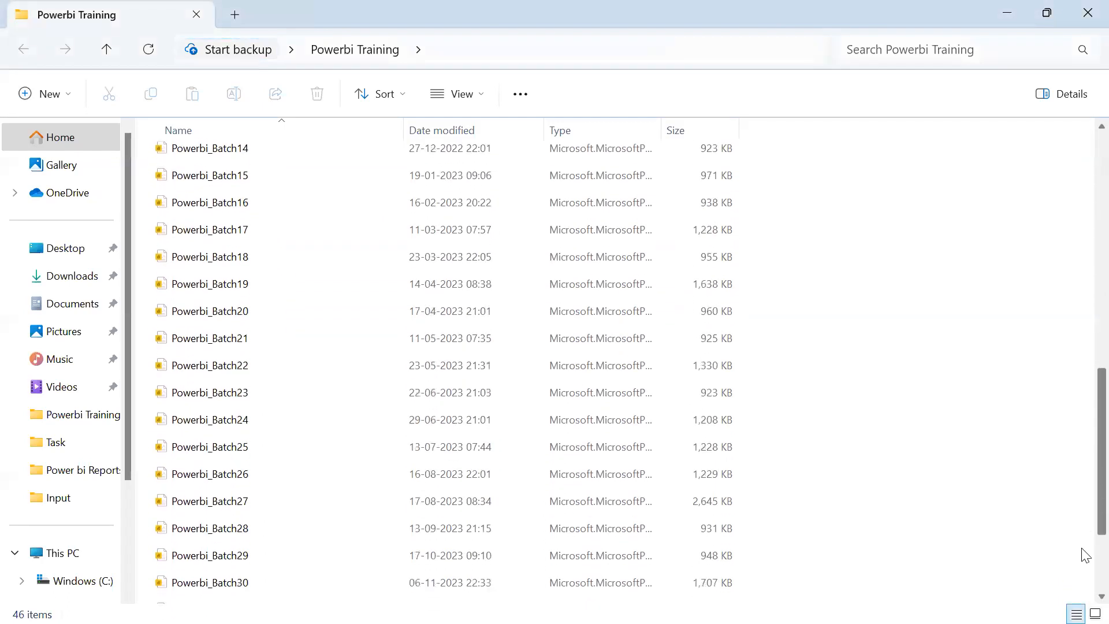
pyautogui.scroll(-2, 248, 487)
pyautogui.doubleClick(248, 486)
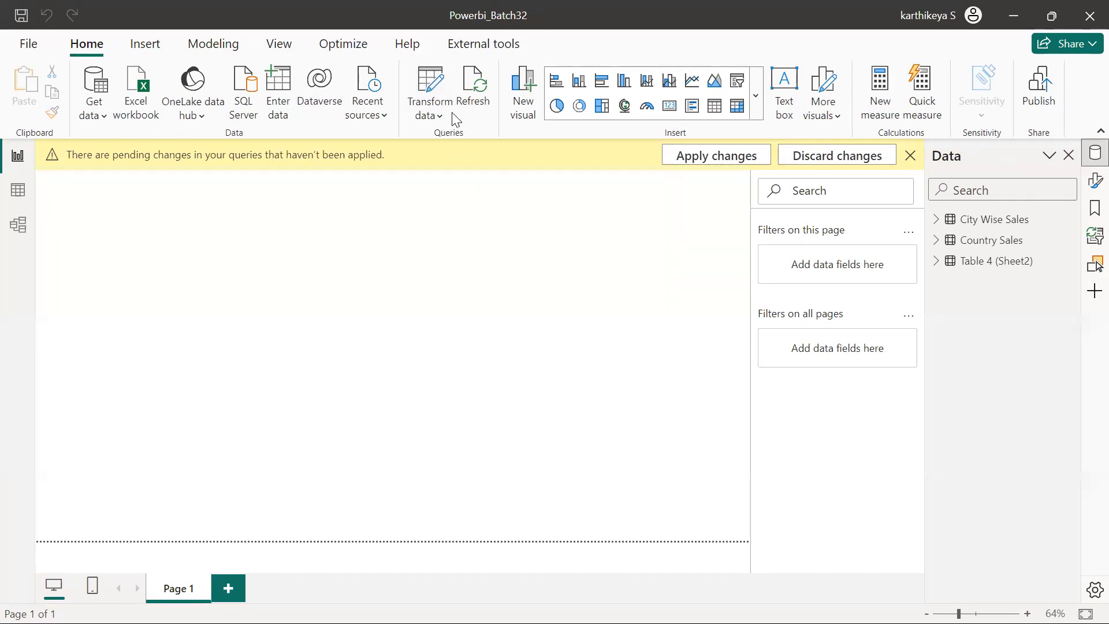
pyautogui.click(425, 84)
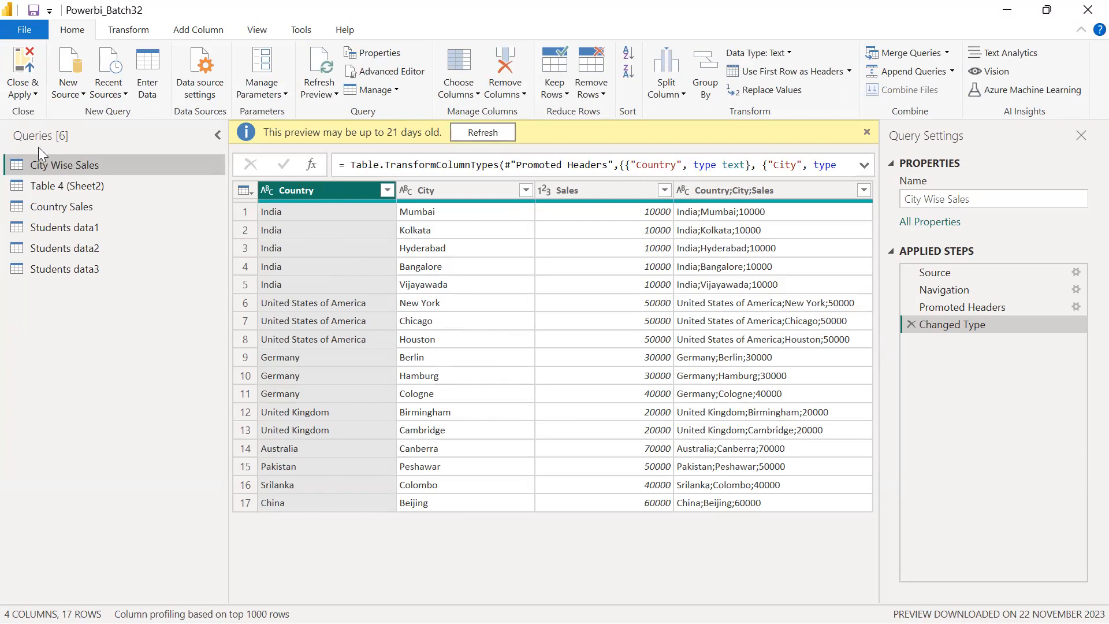
# Step: Look through the data of the Country Sales, Students data1, Students data2 and Students data3 queries
pyautogui.click(55, 208)
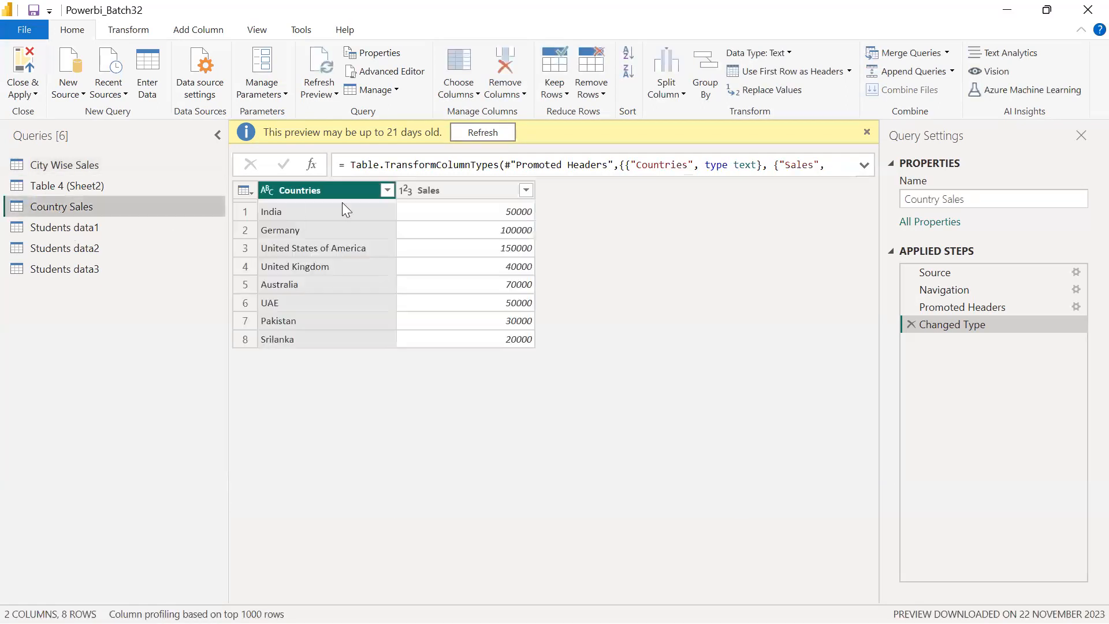
pyautogui.click(54, 227)
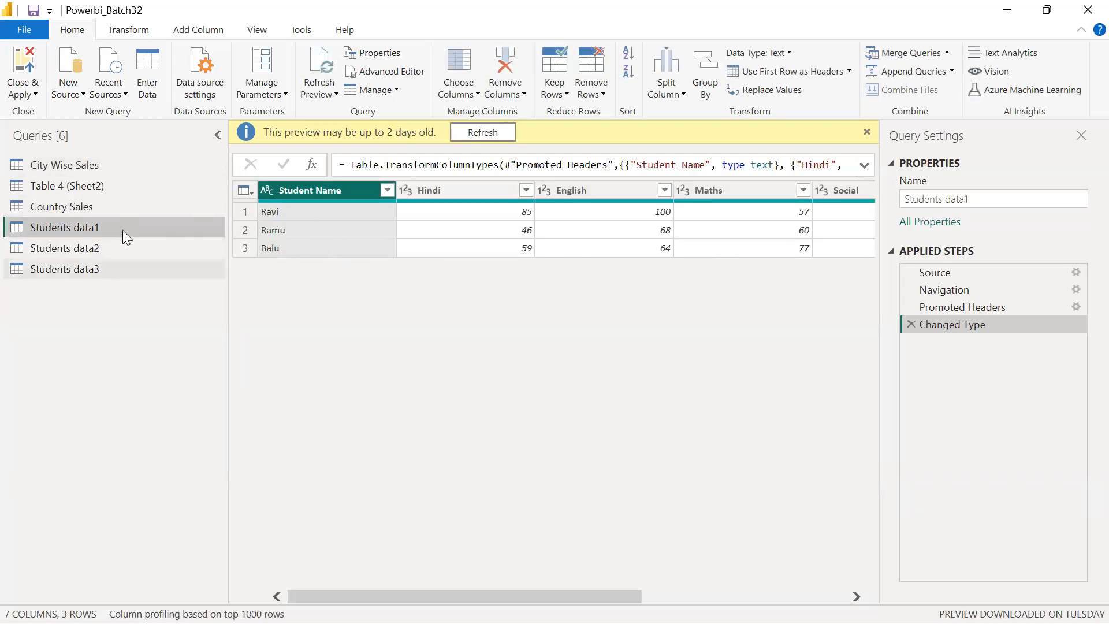
pyautogui.click(85, 247)
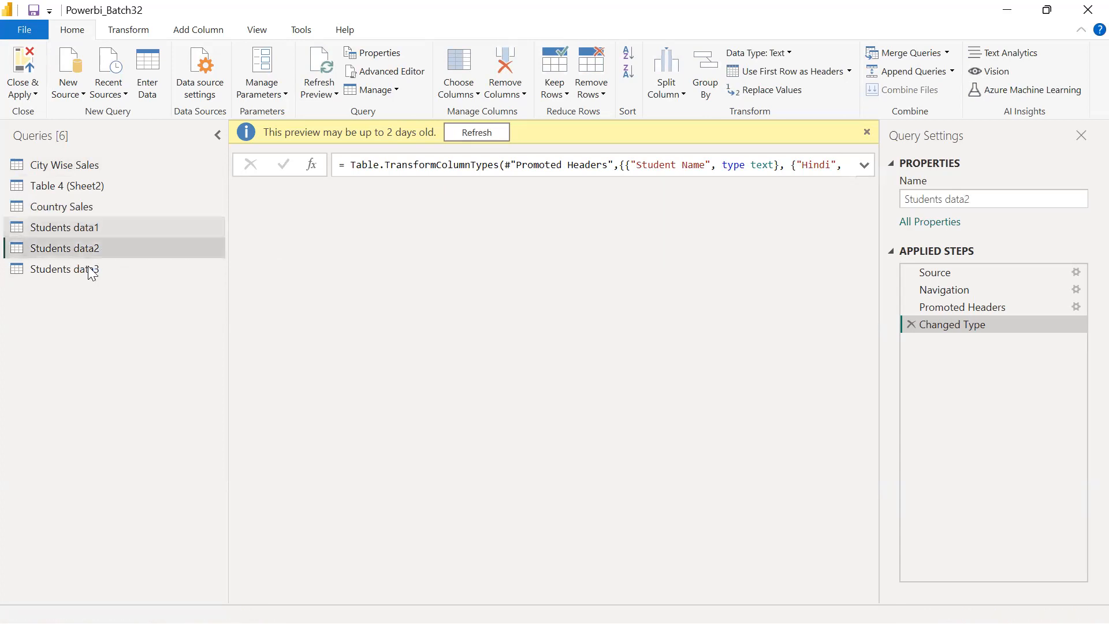
pyautogui.click(89, 268)
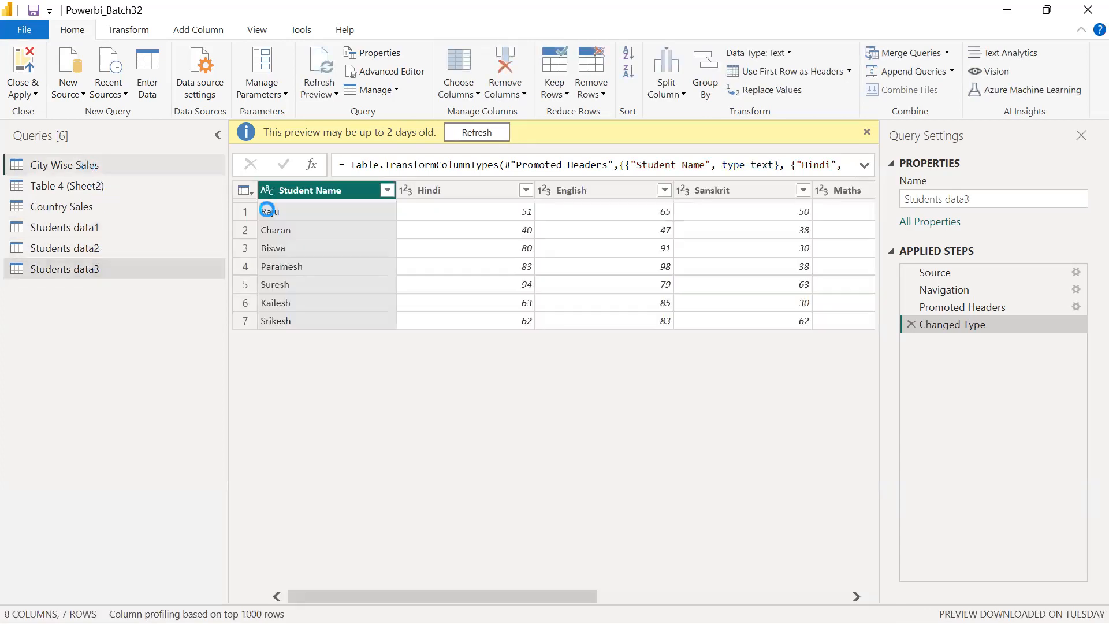
# Step: View the data types available for the Country column of the City Wise Sales query without changing it
pyautogui.click(87, 164)
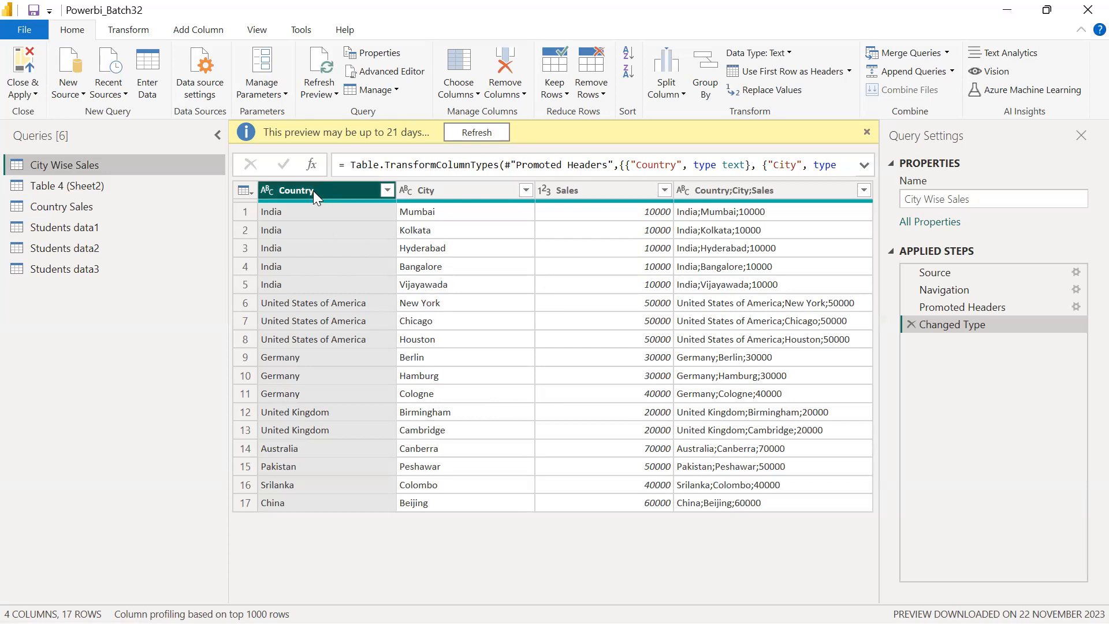
pyautogui.click(267, 194)
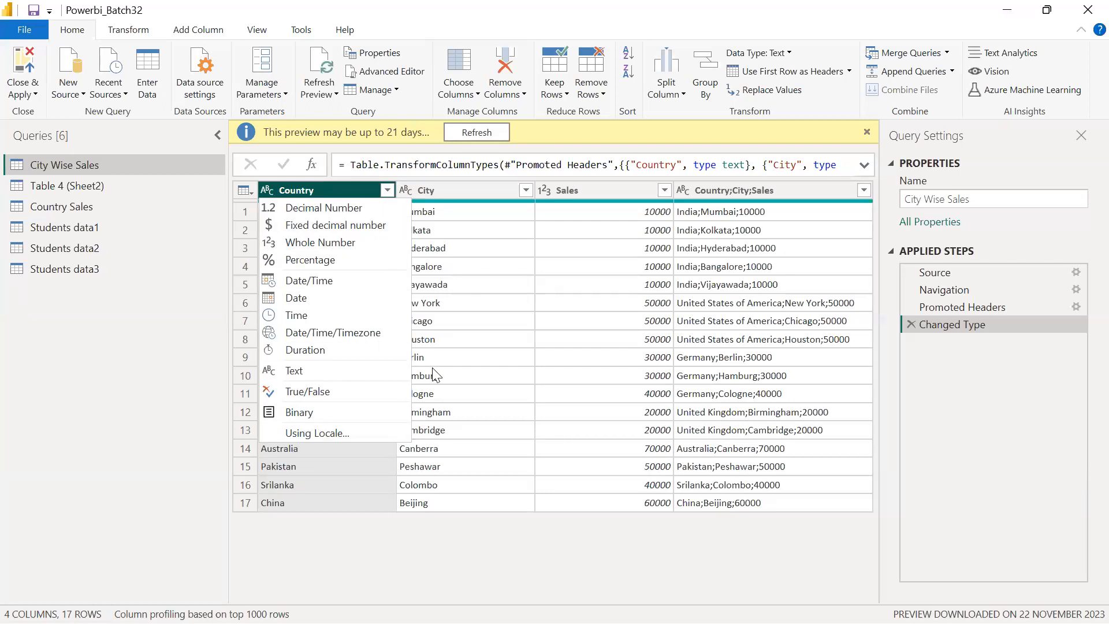
pyautogui.click(459, 546)
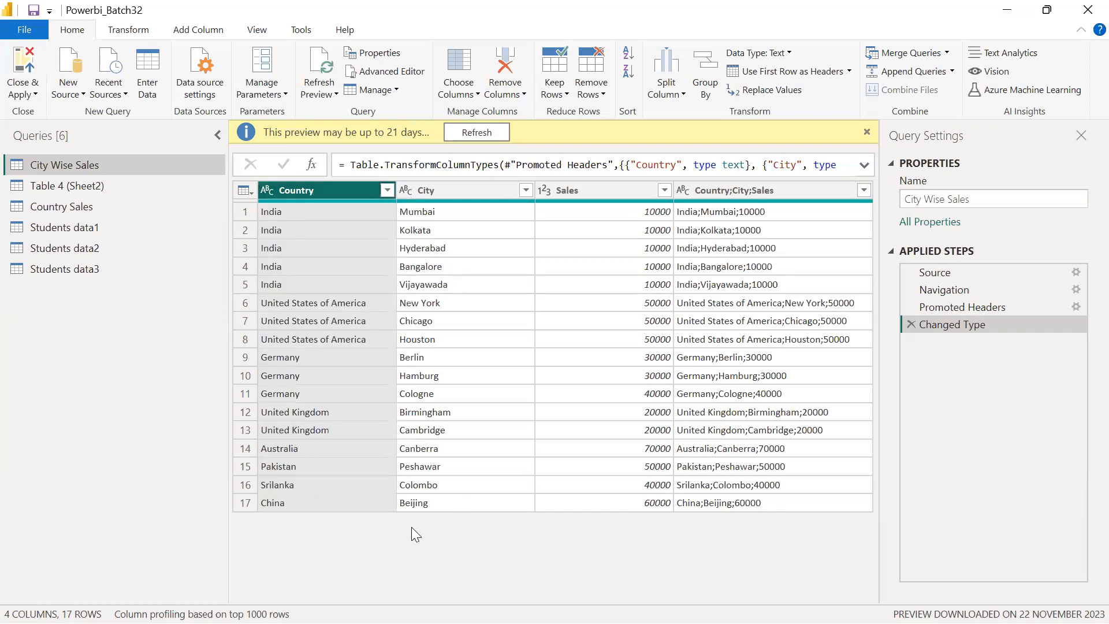
# Step: Examine the columns and their data types in the Table 4 (Sheet2), Country Sales, Students data1 and Students data3 queries
pyautogui.click(86, 187)
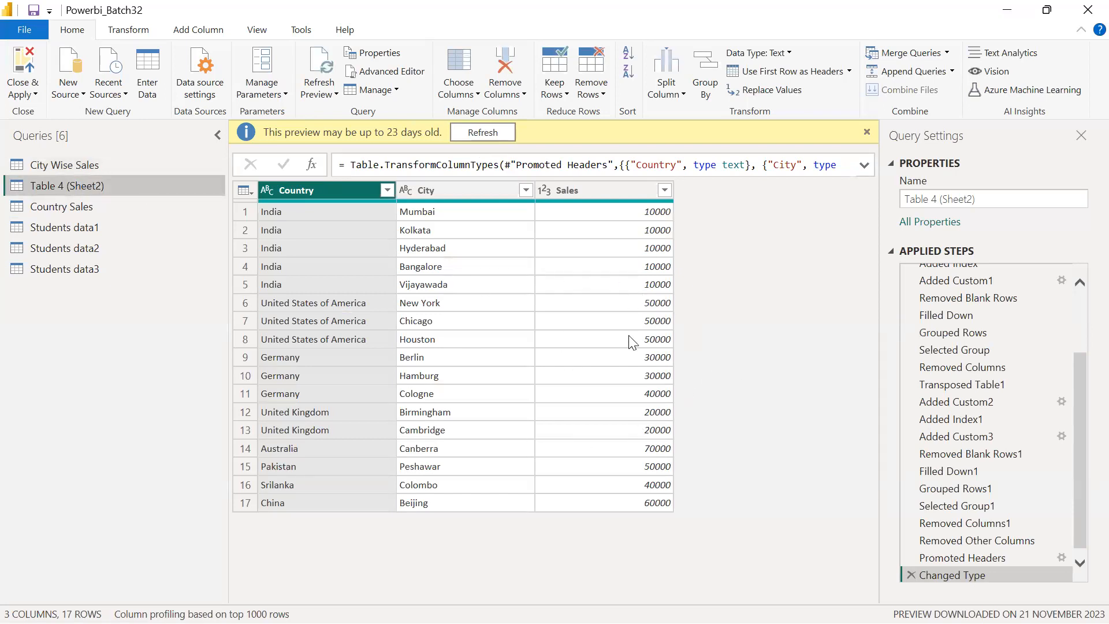
pyautogui.click(88, 208)
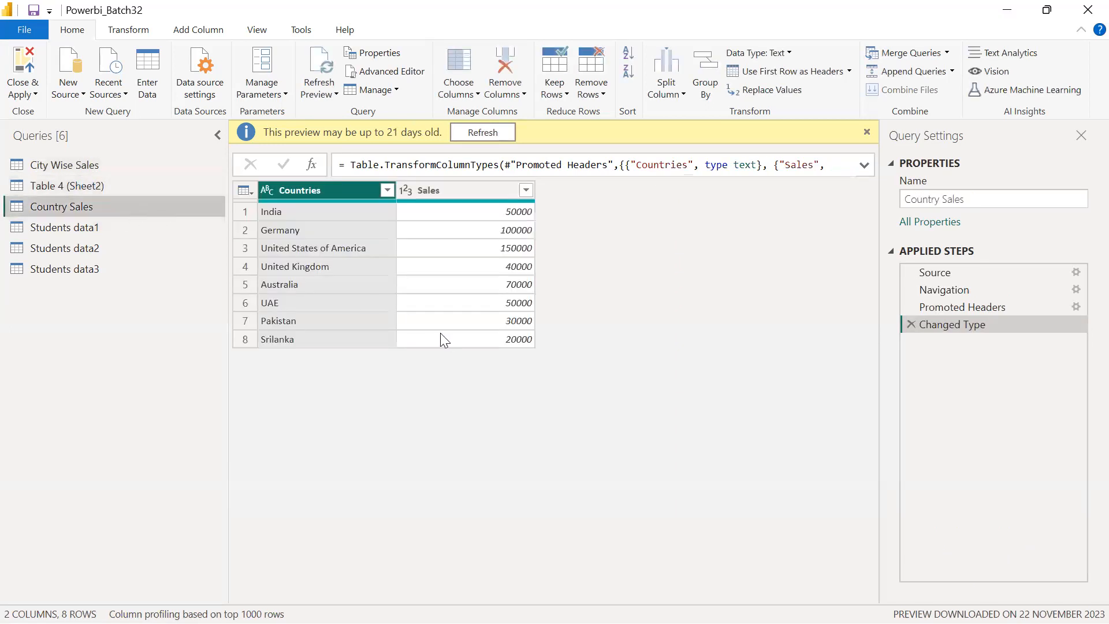
pyautogui.click(65, 230)
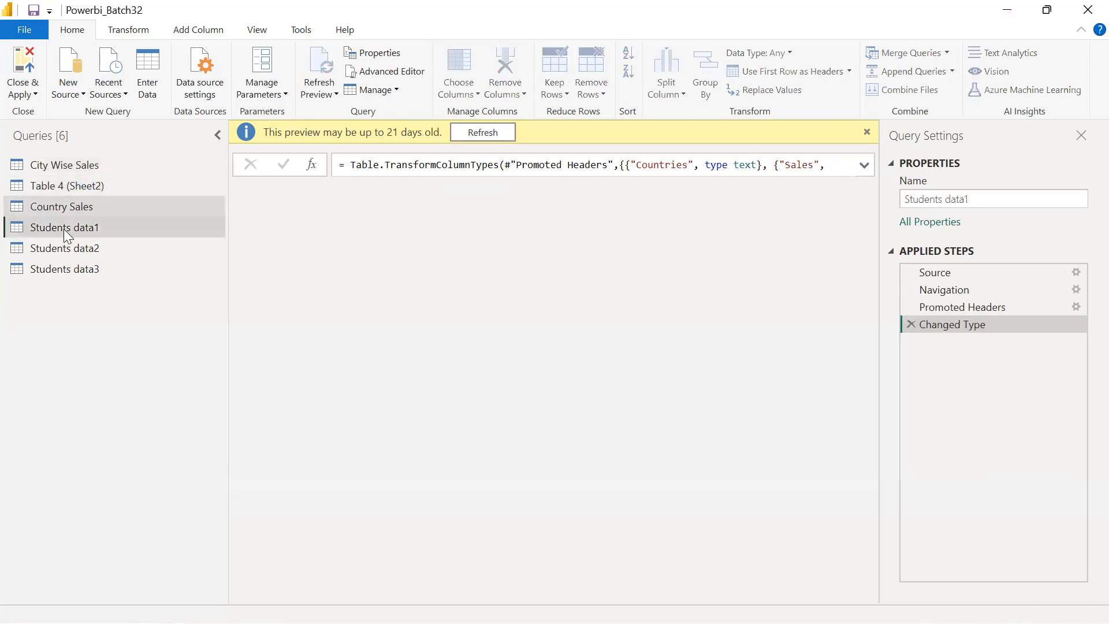
pyautogui.moveTo(439, 597)
pyautogui.mouseDown()
pyautogui.moveTo(644, 597)
pyautogui.moveTo(428, 597)
pyautogui.mouseUp()
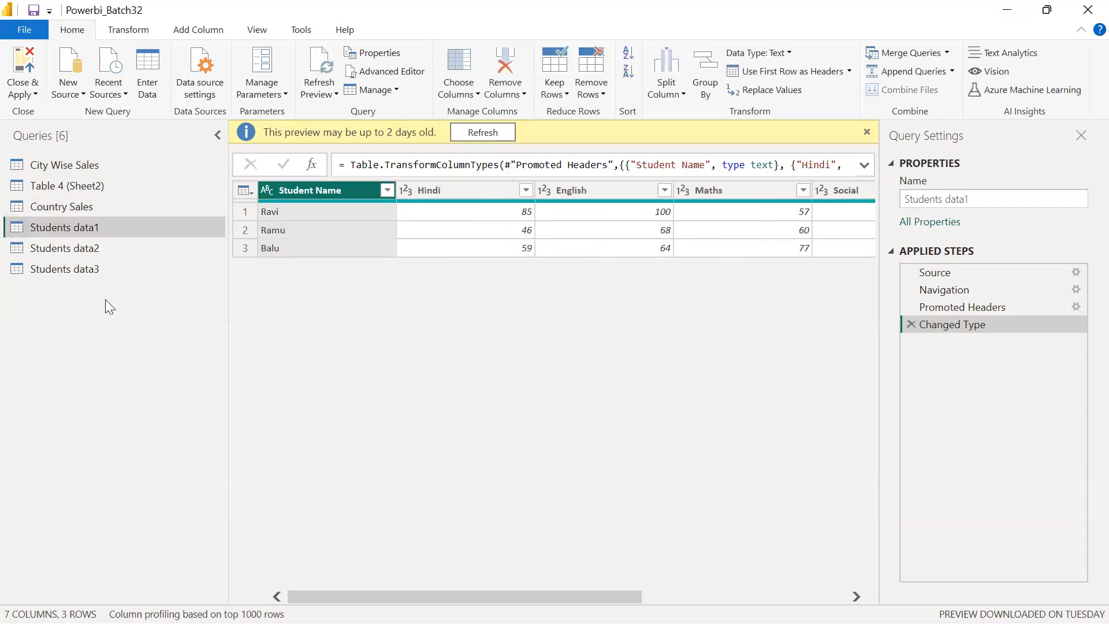
pyautogui.click(72, 269)
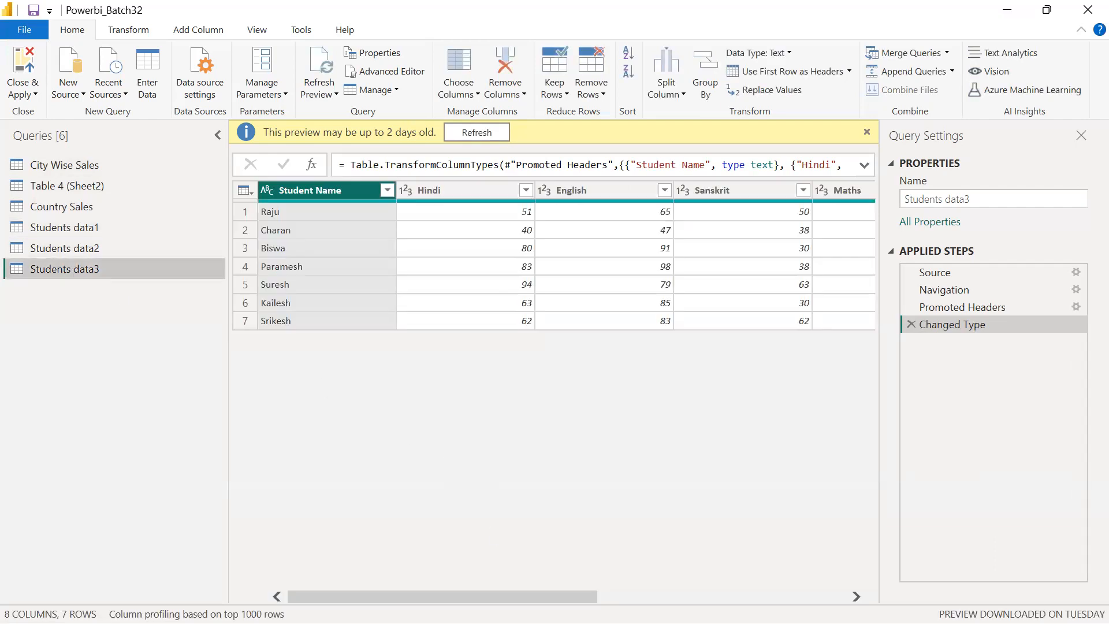
pyautogui.moveTo(442, 596); pyautogui.dragTo(354, 597)
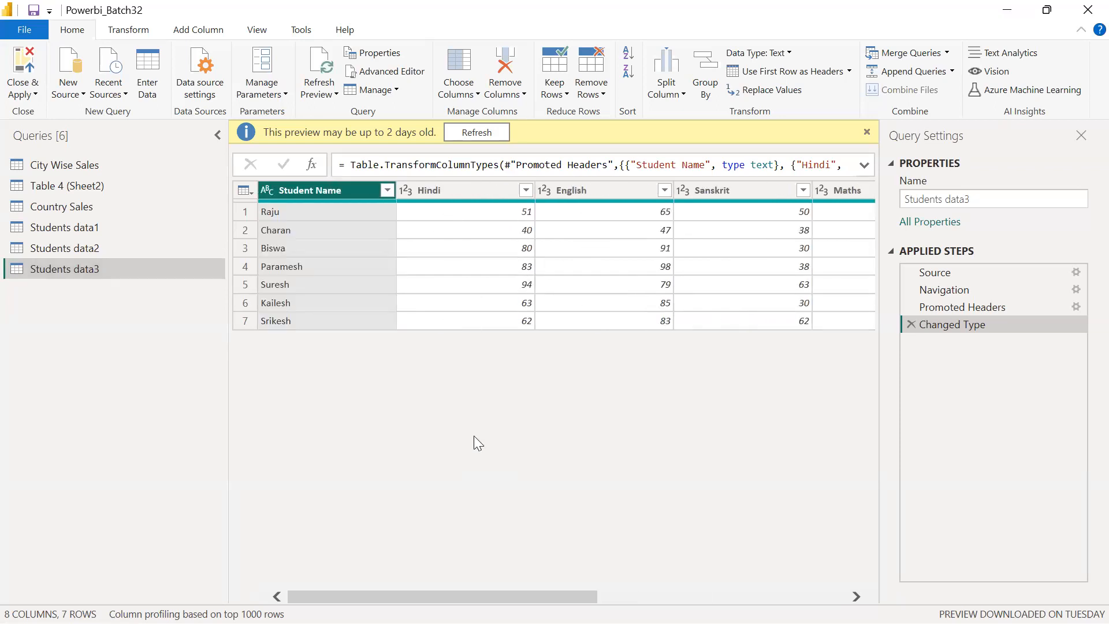
# Step: Change the Sales column of the City Wise Sales query to the Text data type, replacing the current conversion
pyautogui.click(88, 166)
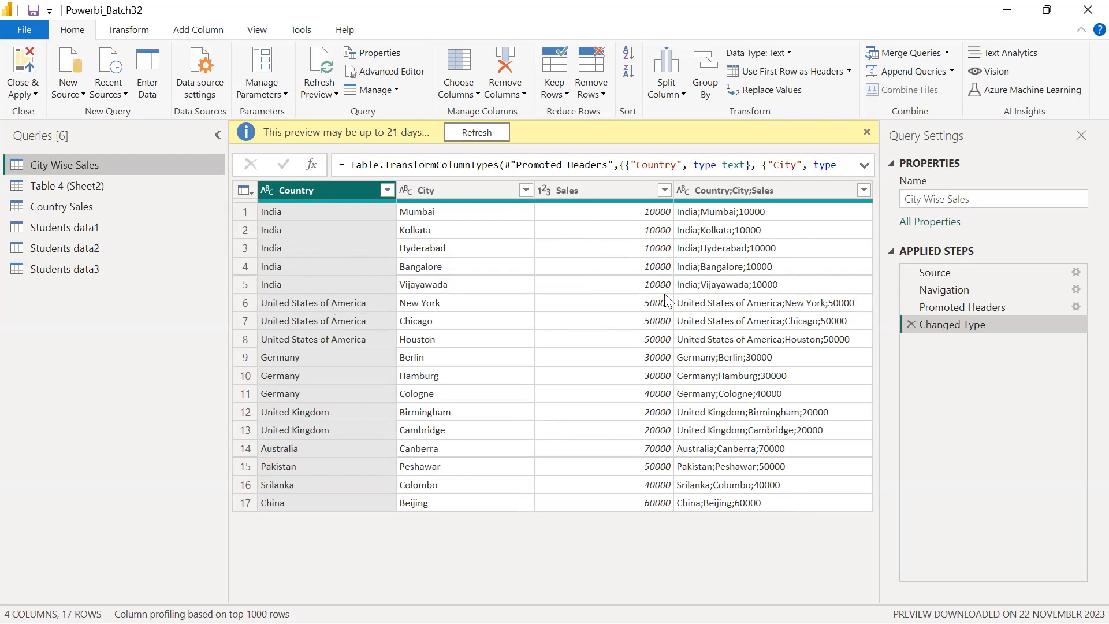
pyautogui.click(546, 190)
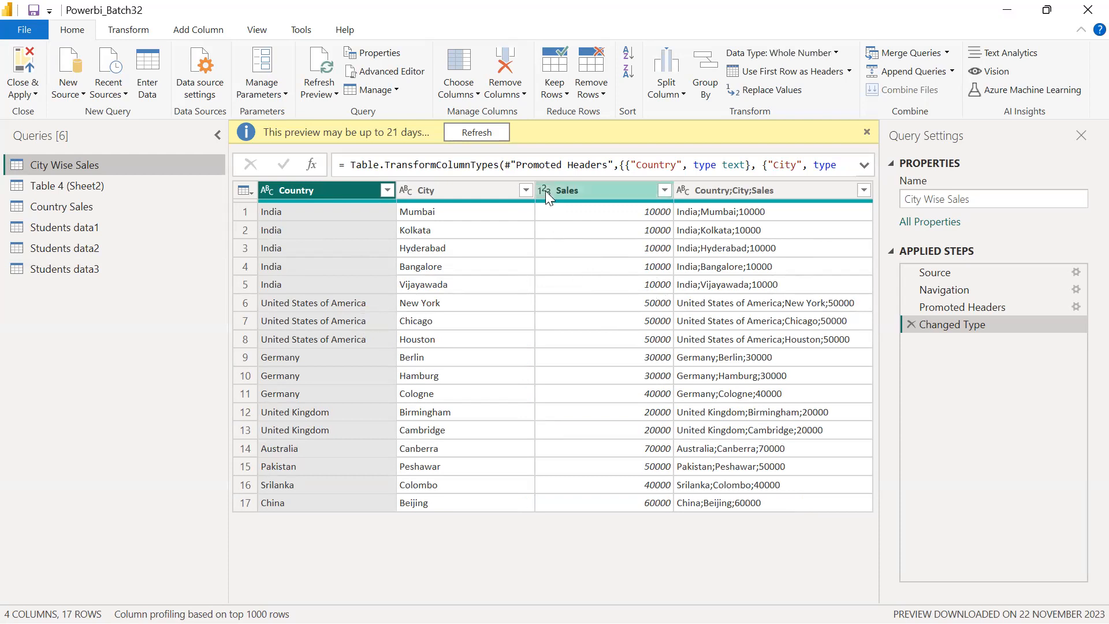
pyautogui.click(573, 372)
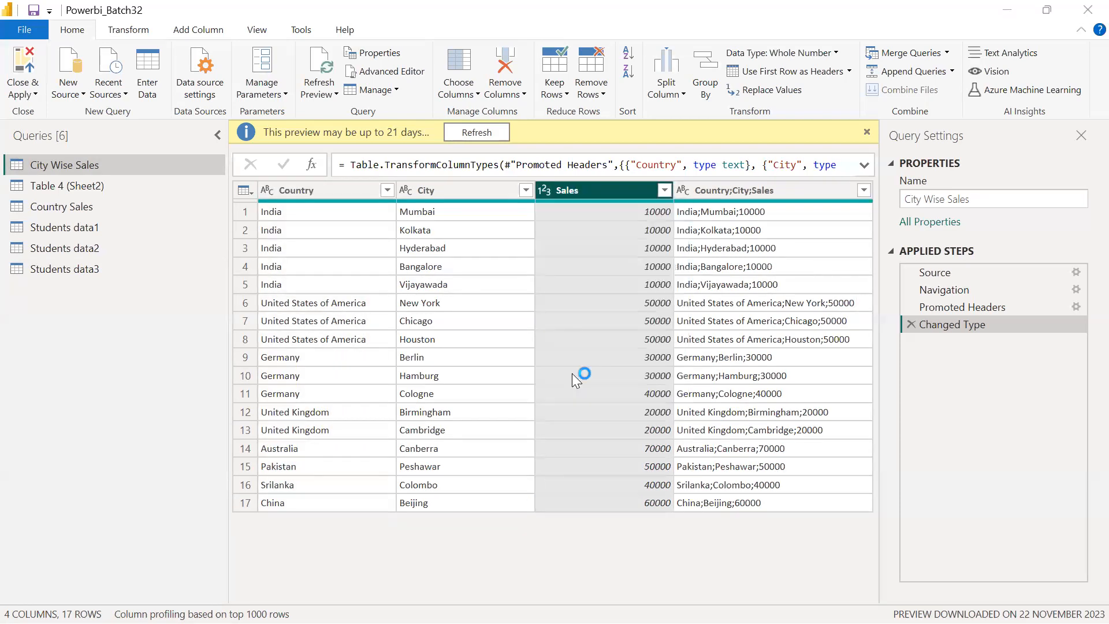
pyautogui.click(558, 356)
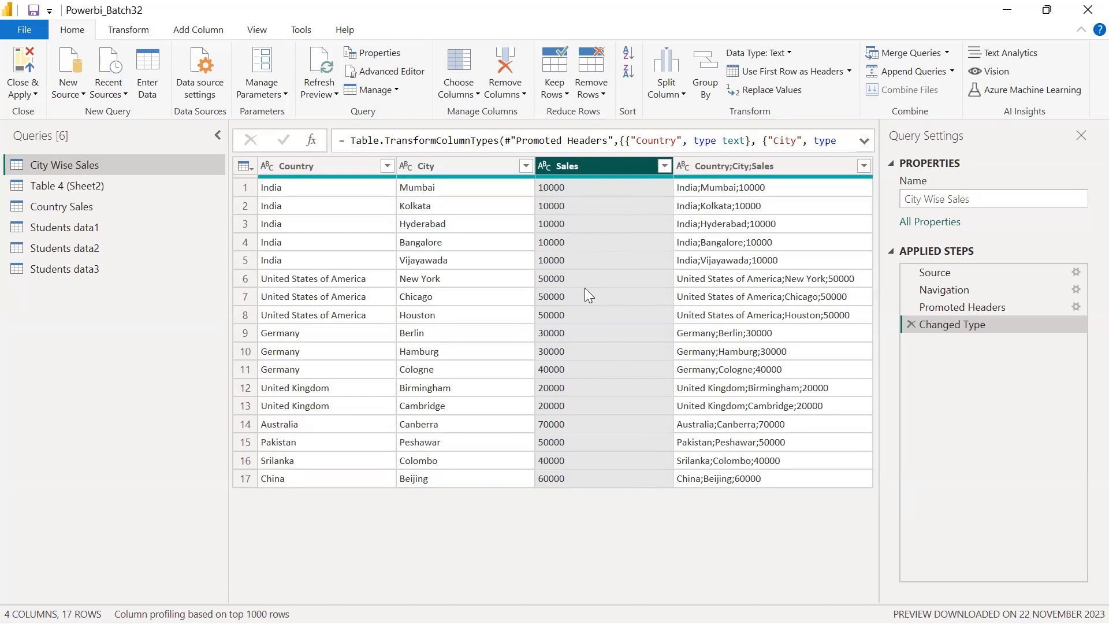
# Step: Try converting the Country column to the Whole Number data type, replacing the current conversion
pyautogui.click(266, 164)
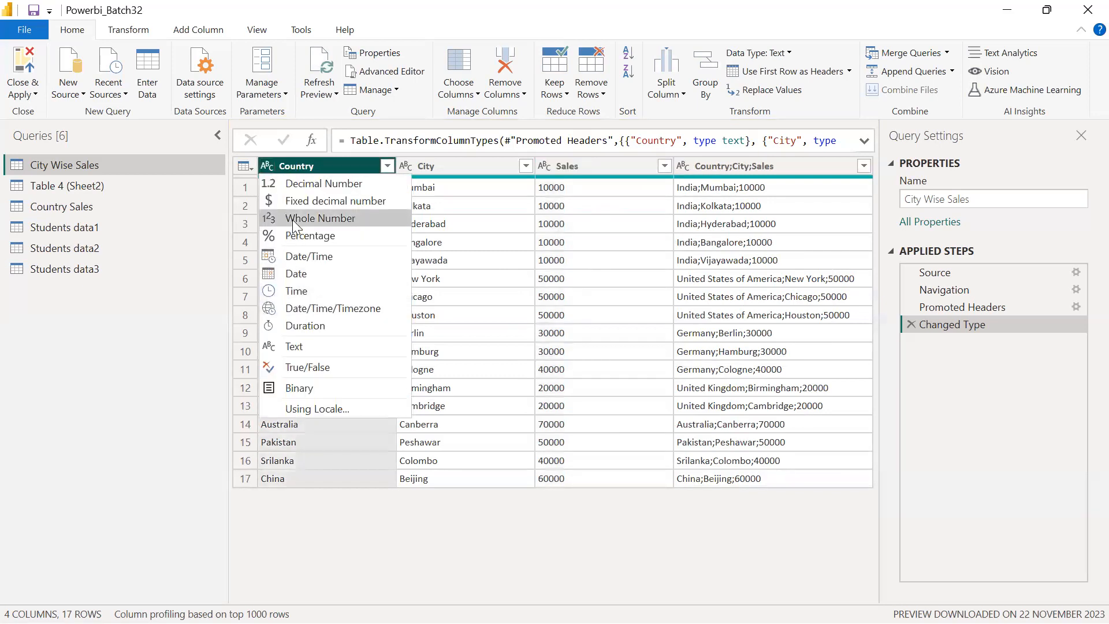
pyautogui.click(292, 218)
pyautogui.click(569, 358)
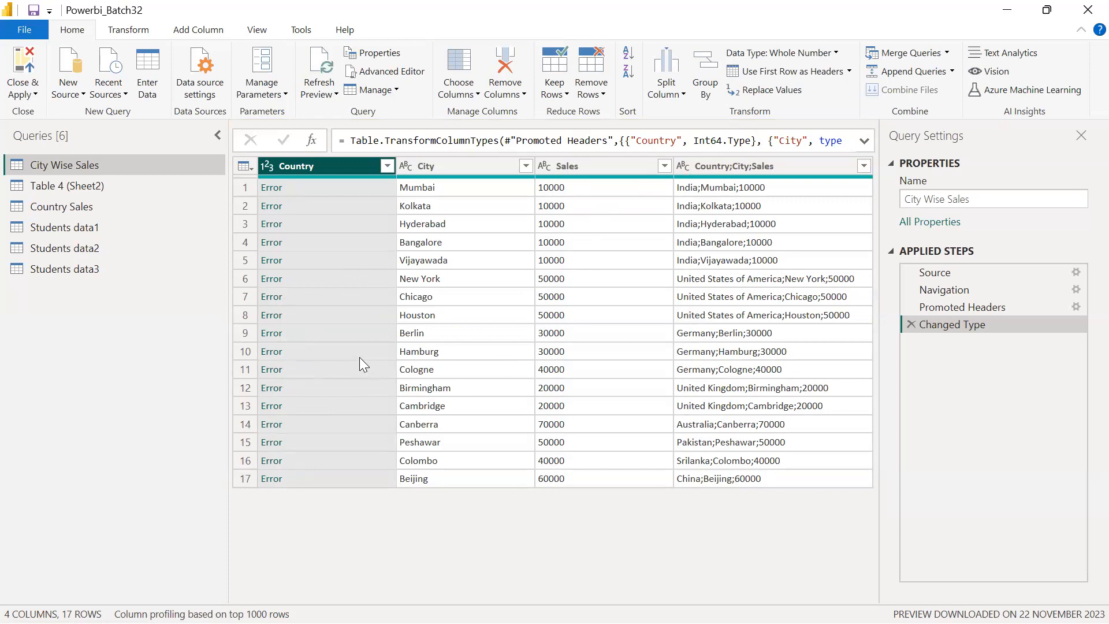
# Step: Set the Country column's data type back to Text, replacing the current conversion
pyautogui.click(268, 168)
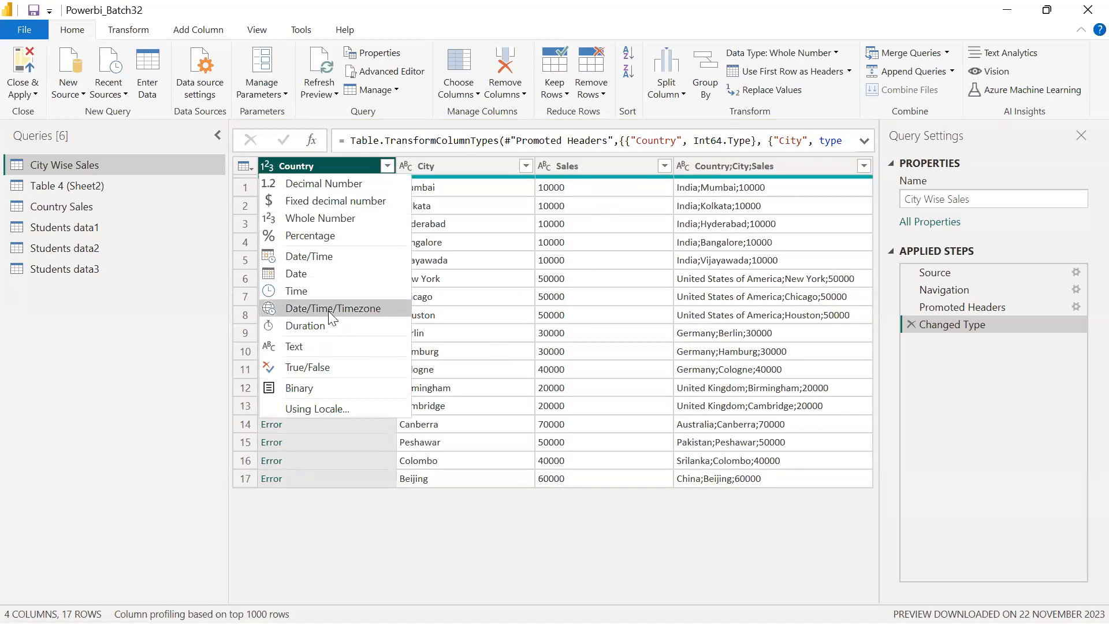
pyautogui.click(307, 349)
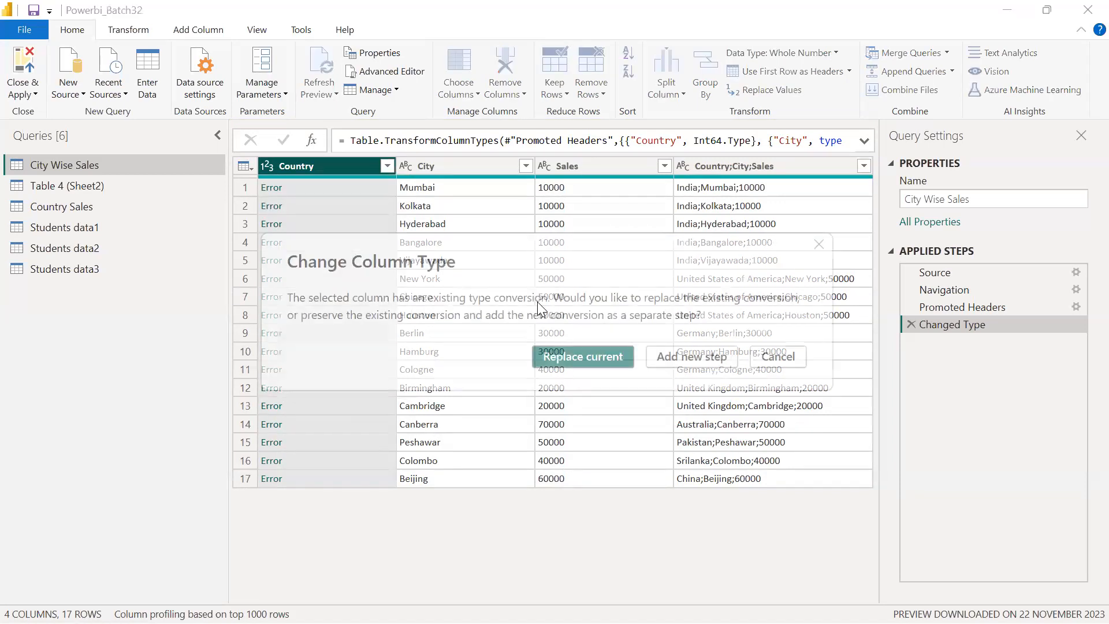
pyautogui.click(583, 354)
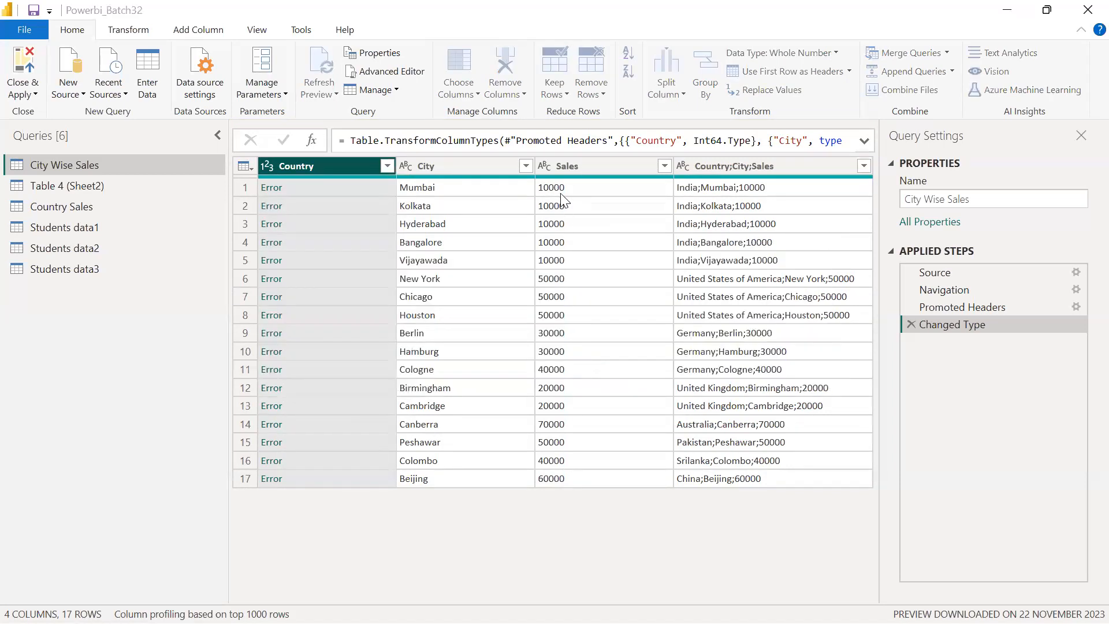
# Step: Set the Sales column's data type back to Whole Number, replacing the current conversion
pyautogui.click(544, 166)
pyautogui.click(585, 215)
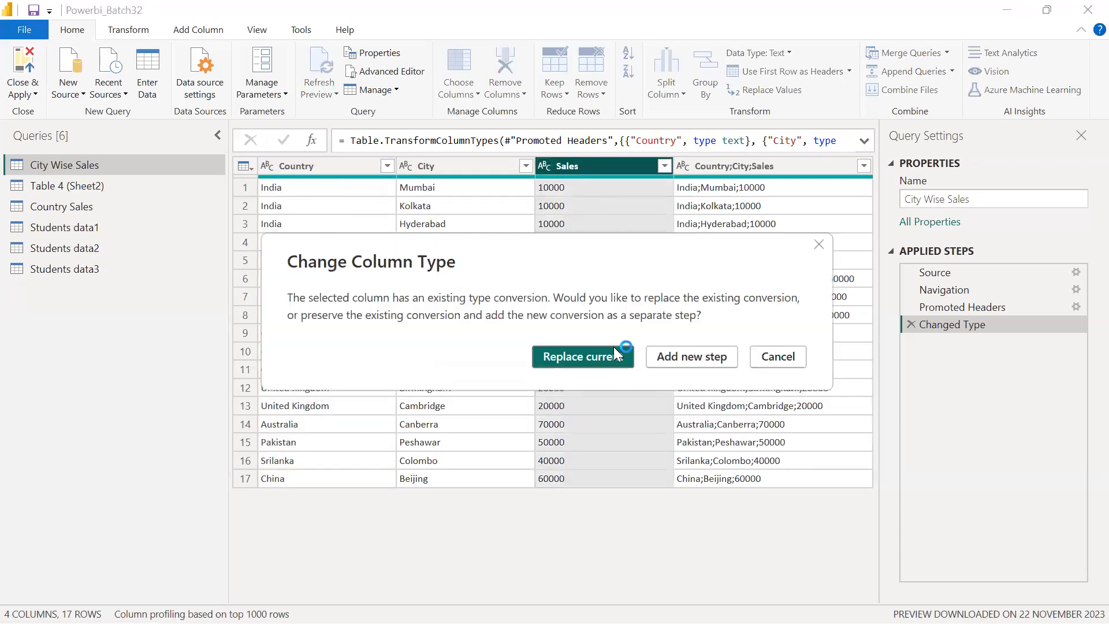
pyautogui.click(606, 353)
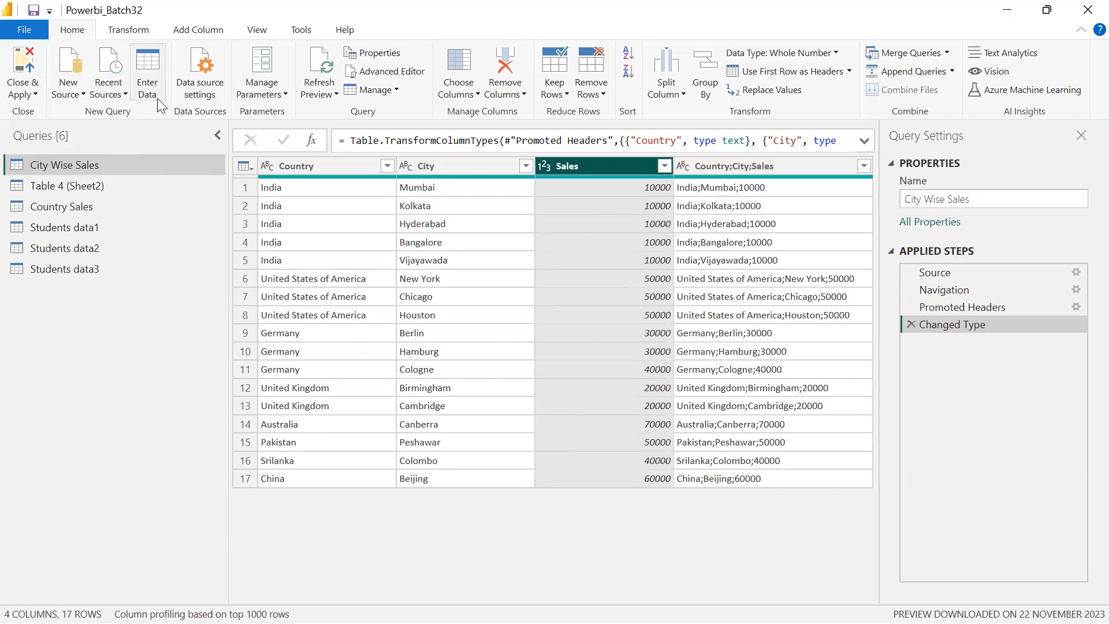
# Step: Connect to the SAMPLE_DATA Excel workbook through the full list of data sources, and cancel at its sheet selection
pyautogui.click(79, 94)
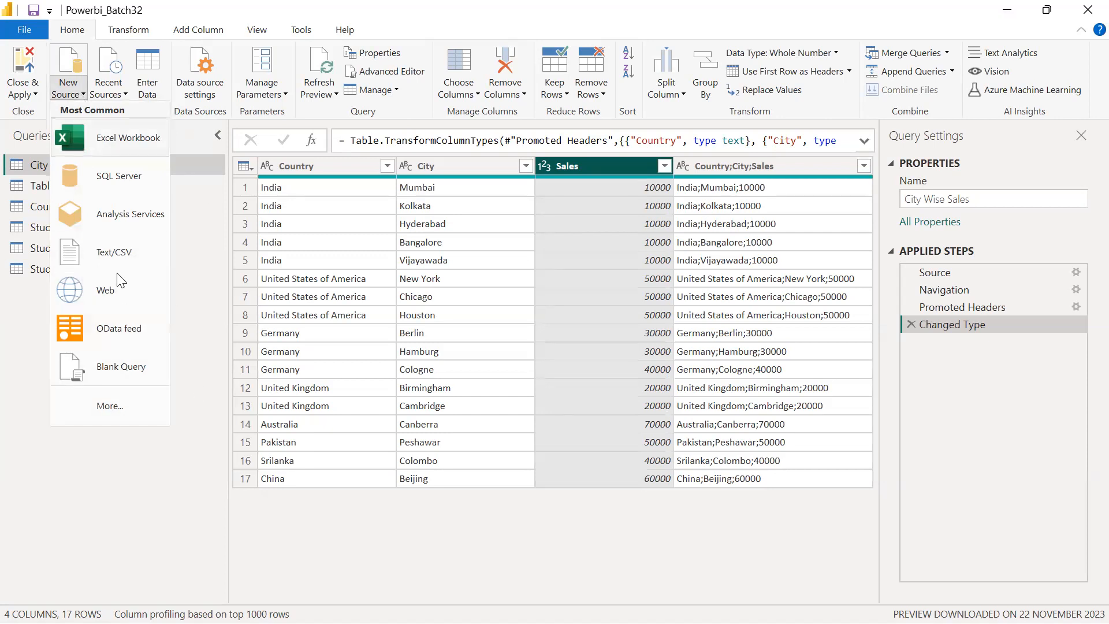
pyautogui.click(110, 406)
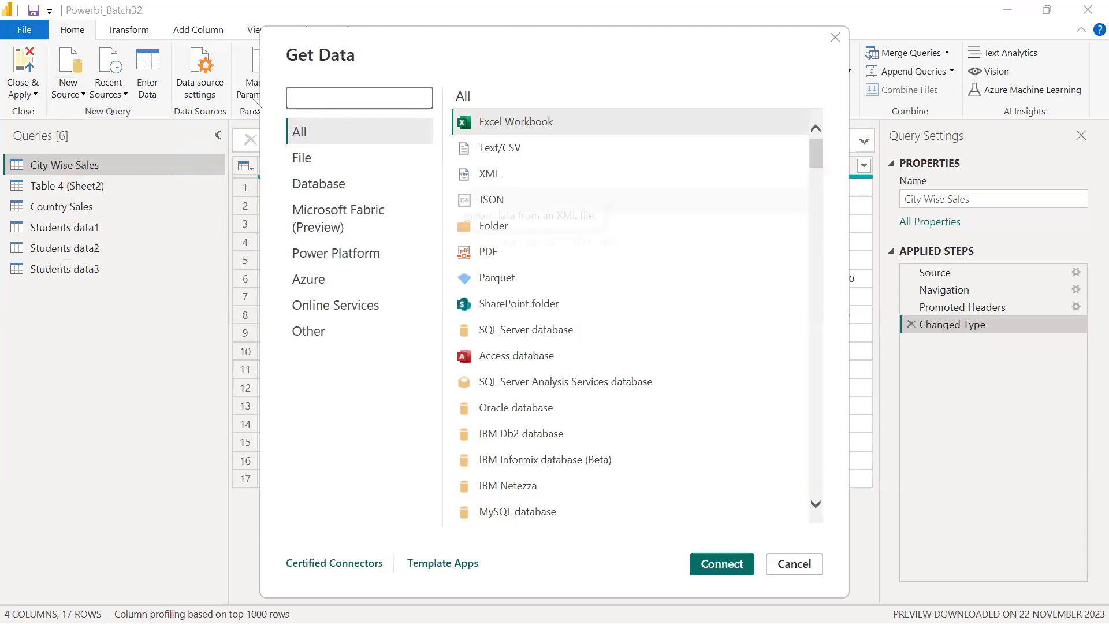
pyautogui.click(538, 128)
pyautogui.click(727, 565)
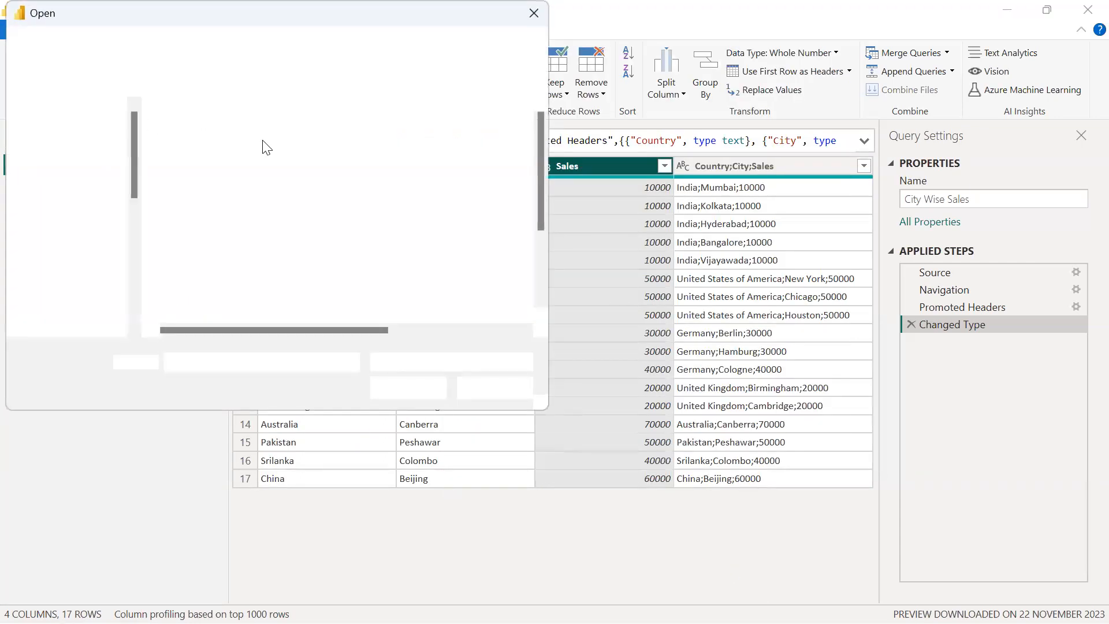
pyautogui.moveTo(542, 163); pyautogui.dragTo(546, 266)
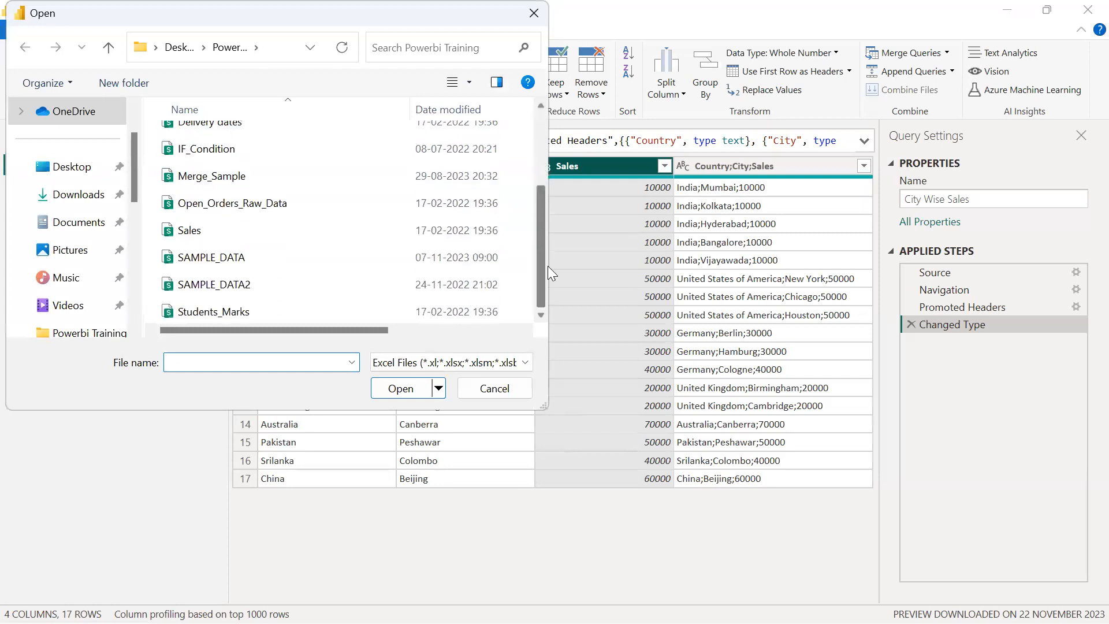
pyautogui.click(236, 260)
pyautogui.click(400, 389)
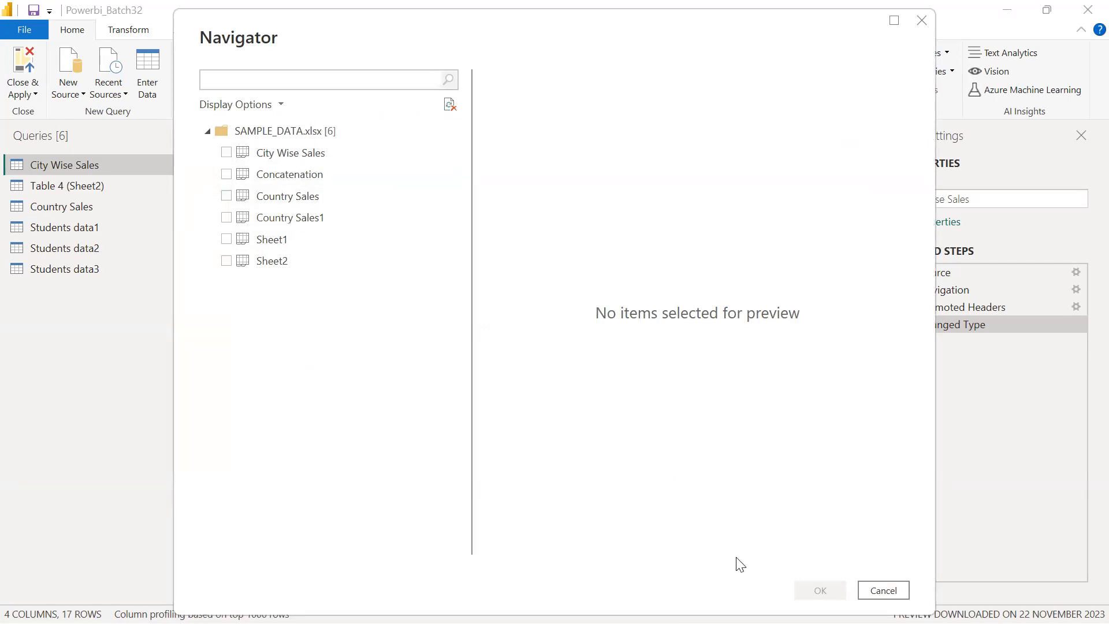
pyautogui.click(883, 590)
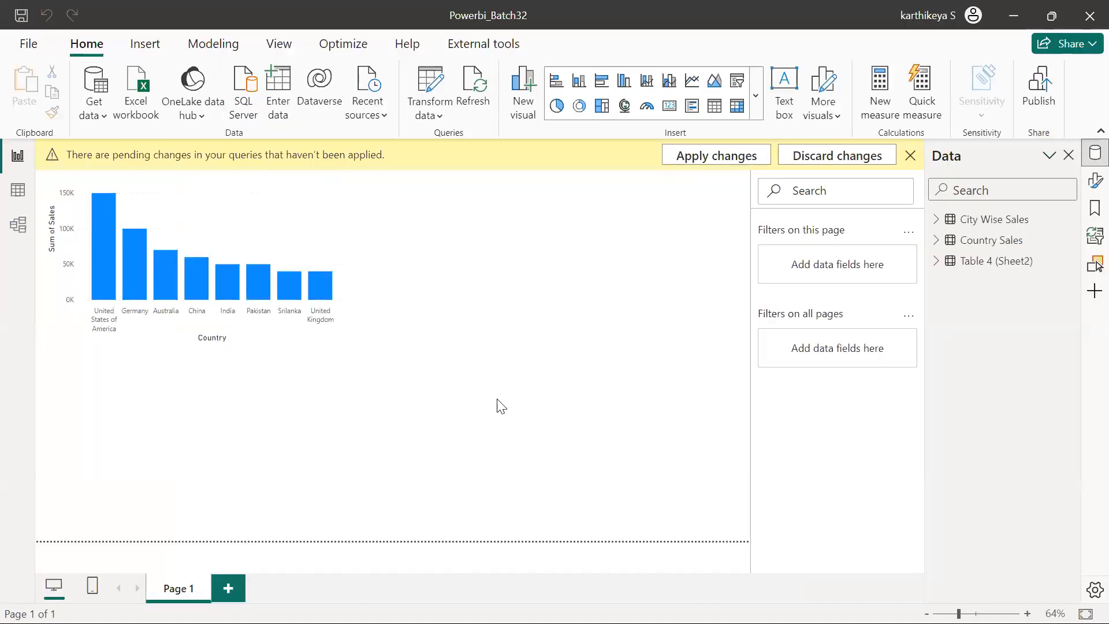
# Step: Switch back to the Power Query Editor and import the Department and LensType sheets from the Merge_Sample Excel workbook
pyautogui.hotkey('alt', 'Tab')
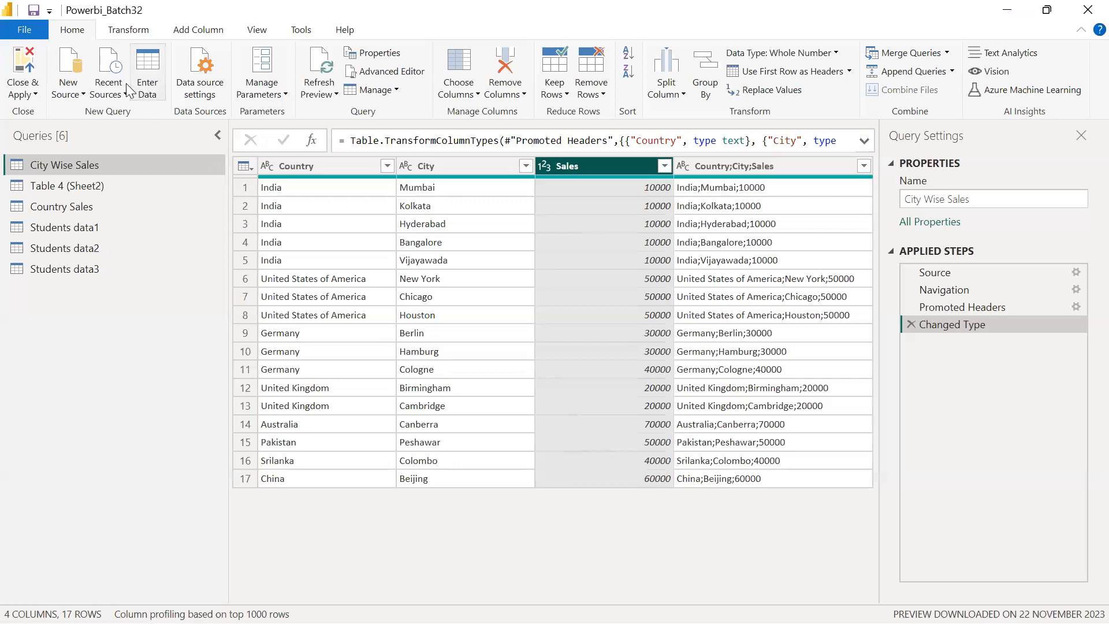
pyautogui.click(68, 94)
pyautogui.click(128, 137)
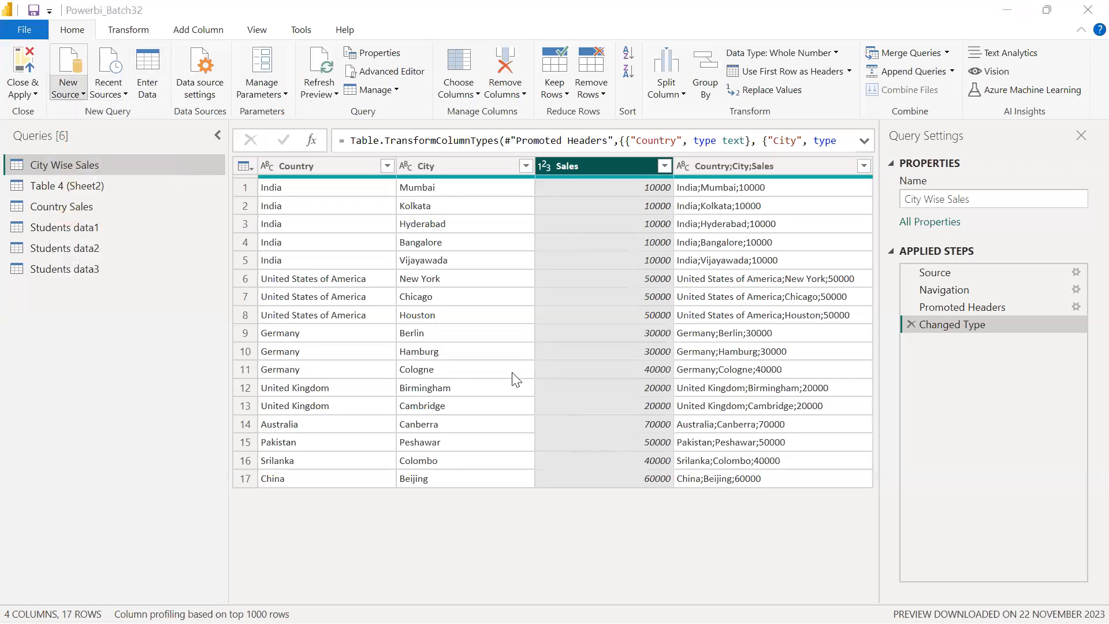
pyautogui.moveTo(541, 183); pyautogui.dragTo(545, 258)
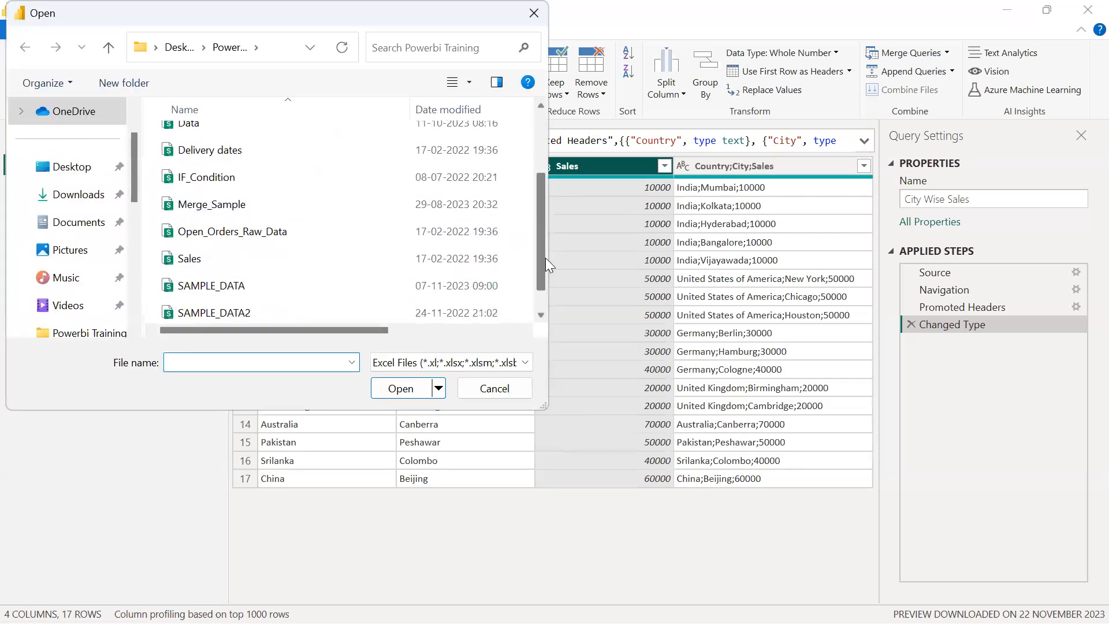
pyautogui.click(277, 173)
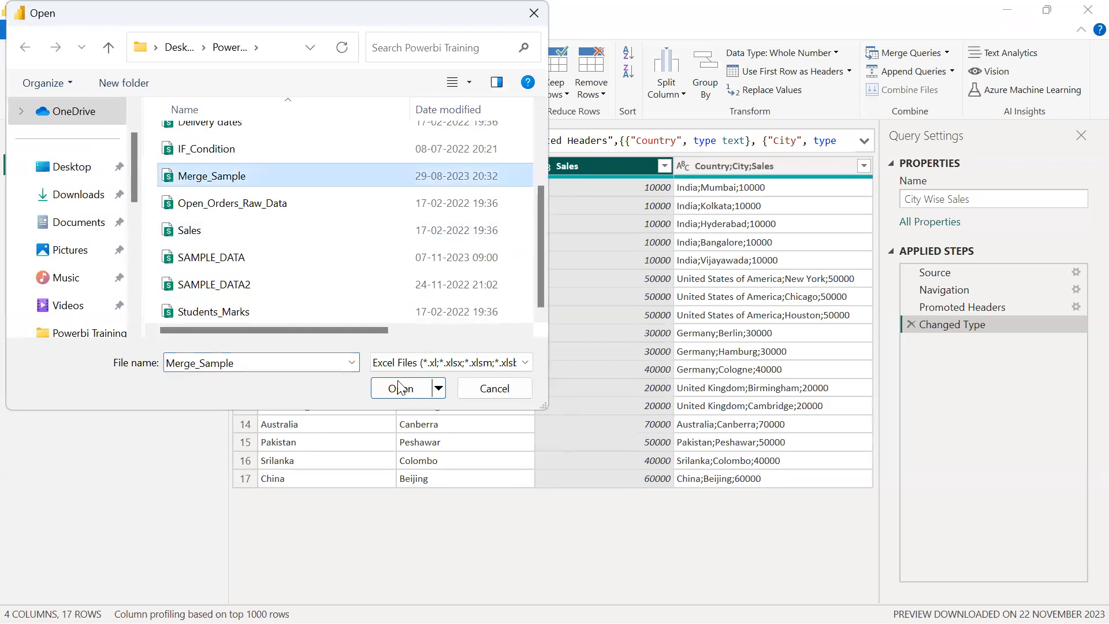
pyautogui.click(400, 388)
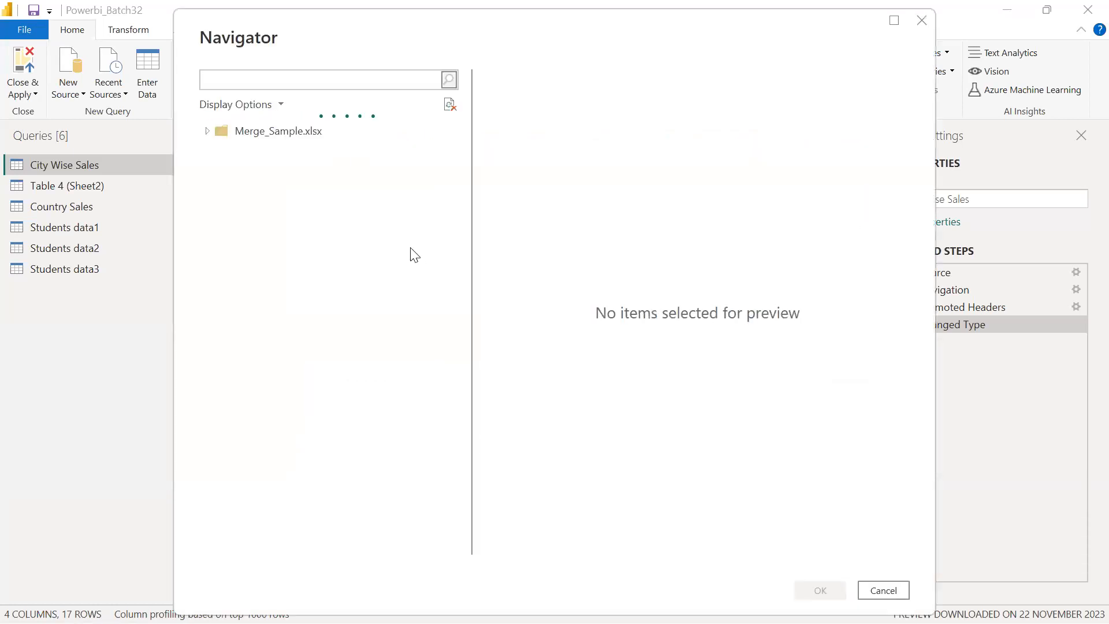
pyautogui.click(226, 152)
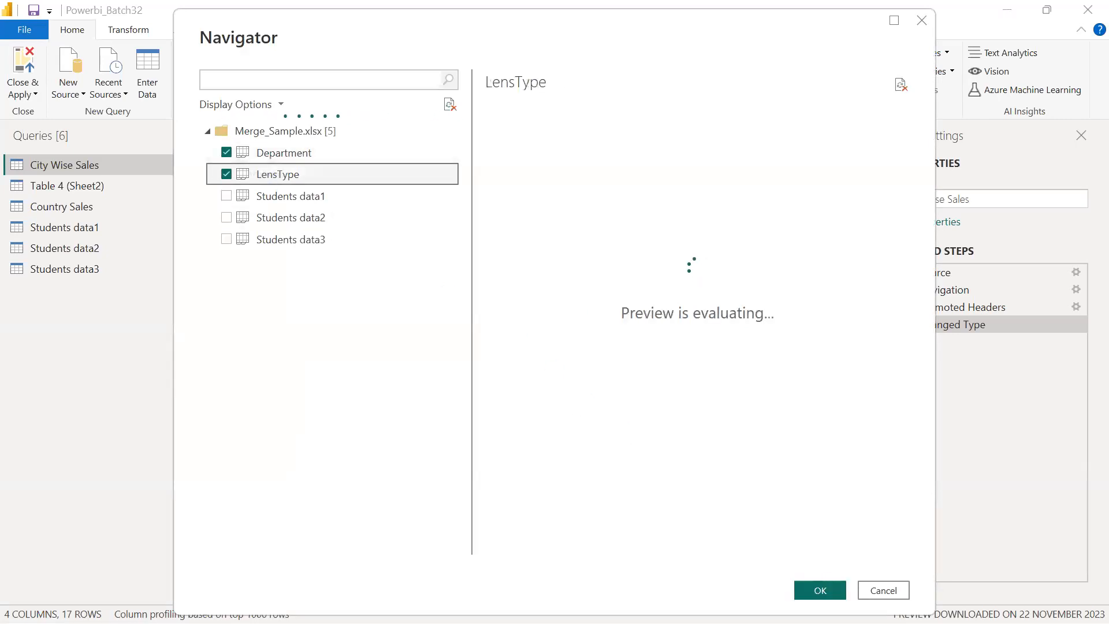
pyautogui.click(820, 589)
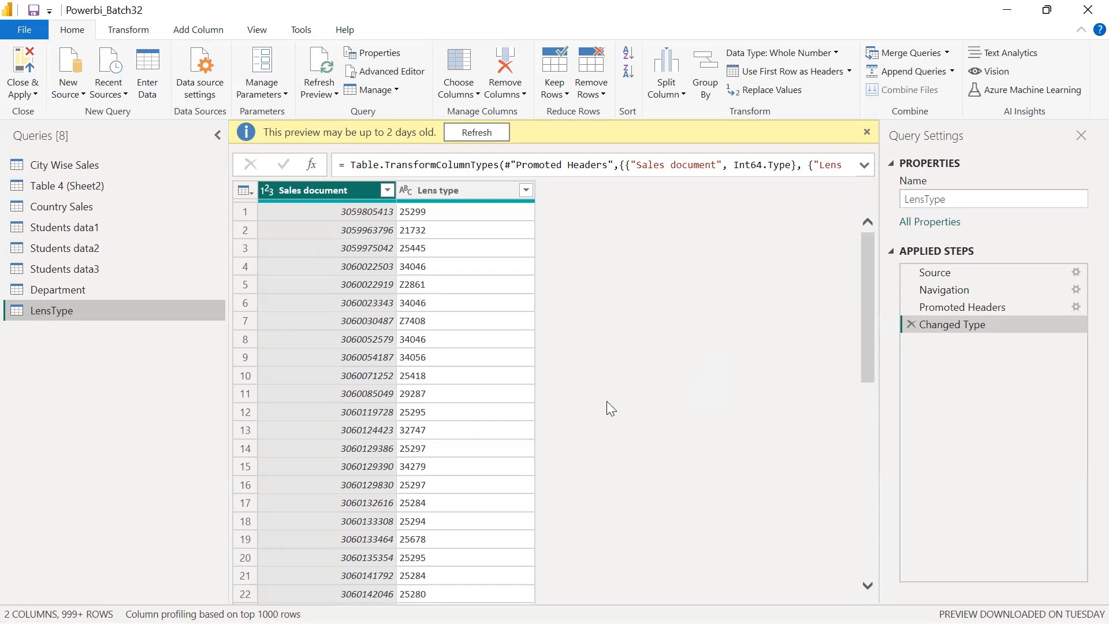
# Step: Try connecting to the Merge_Sample Excel workbook once more as a new source
pyautogui.click(73, 93)
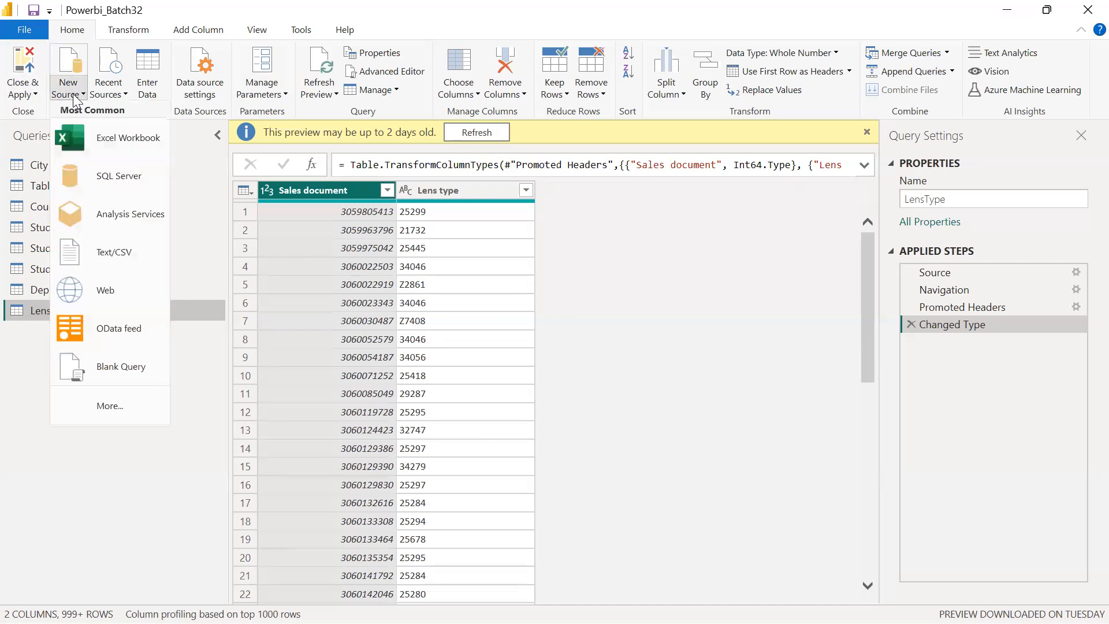
pyautogui.click(136, 142)
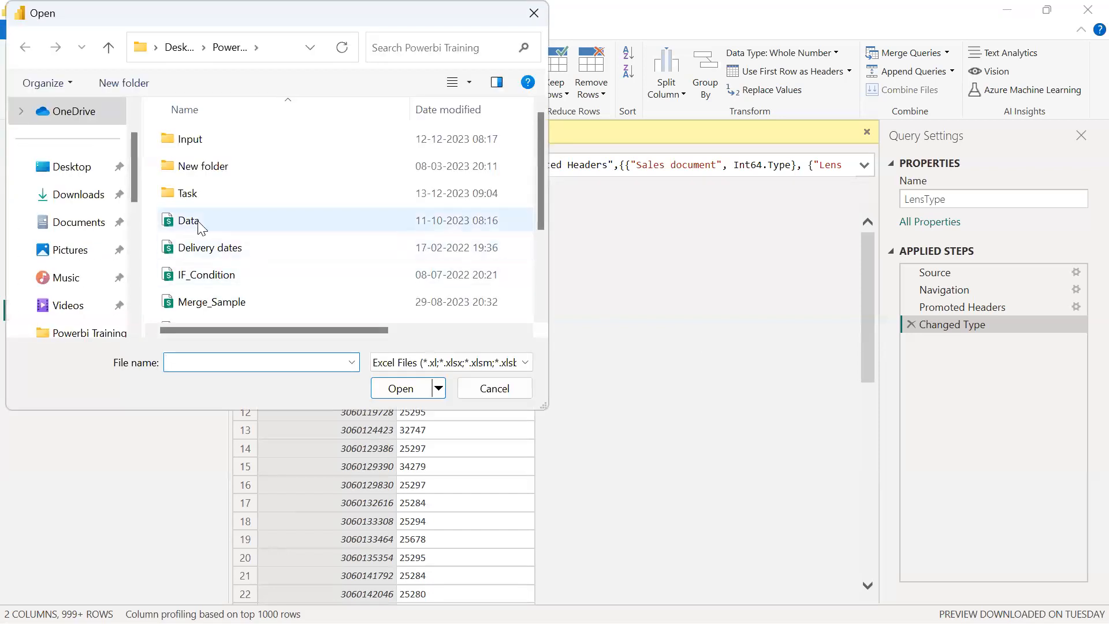
pyautogui.click(250, 301)
pyautogui.click(402, 388)
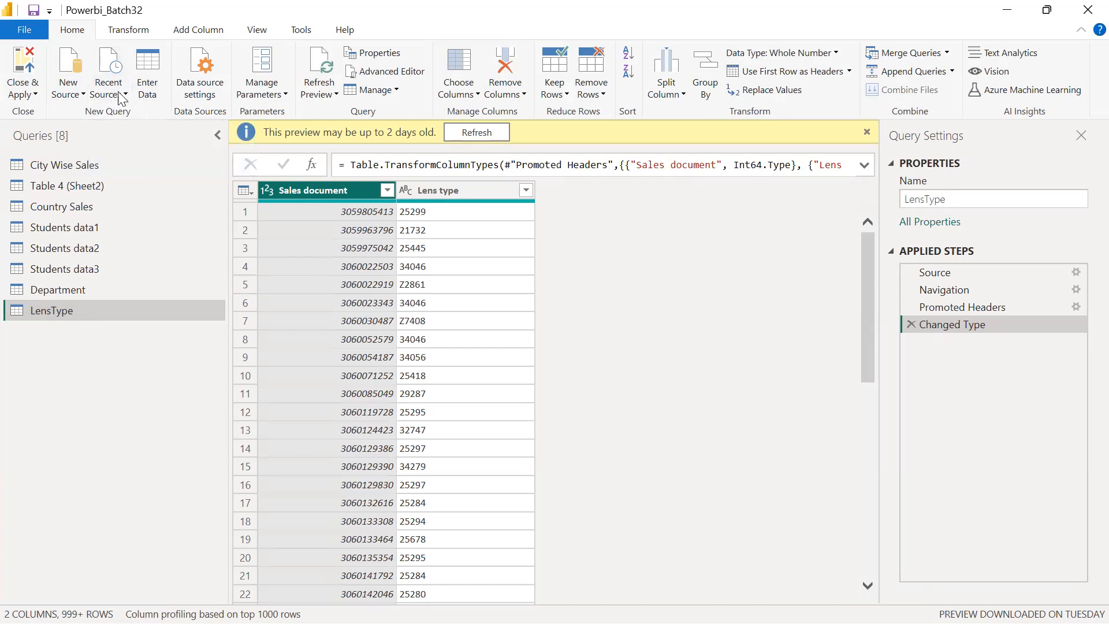
# Step: Delete the Students data2 query from the query list
pyautogui.rightClick(94, 249)
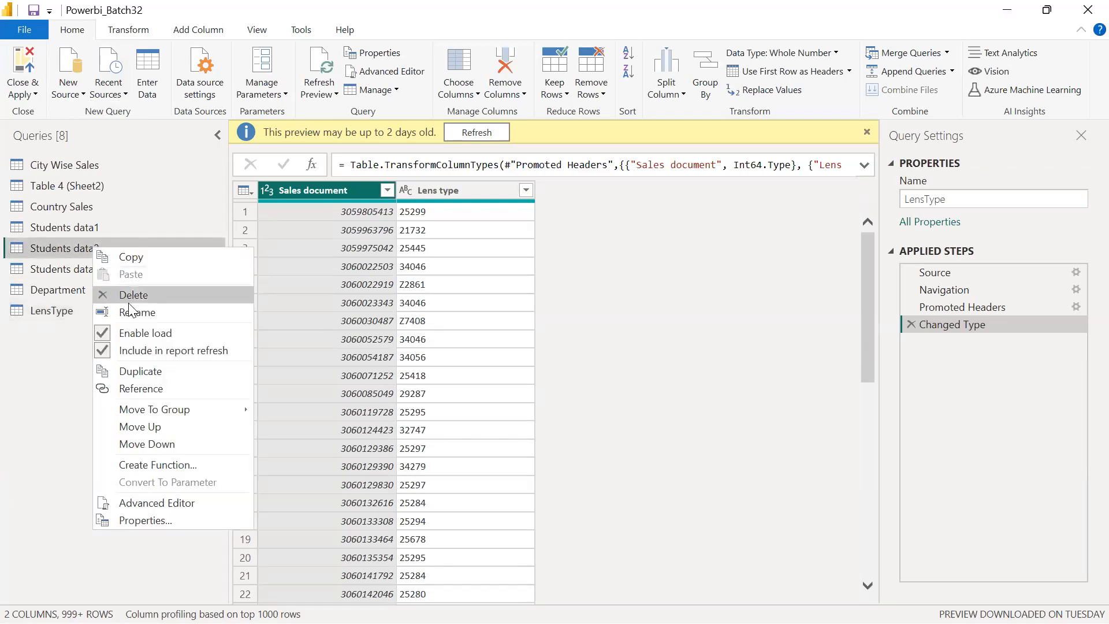
pyautogui.click(129, 294)
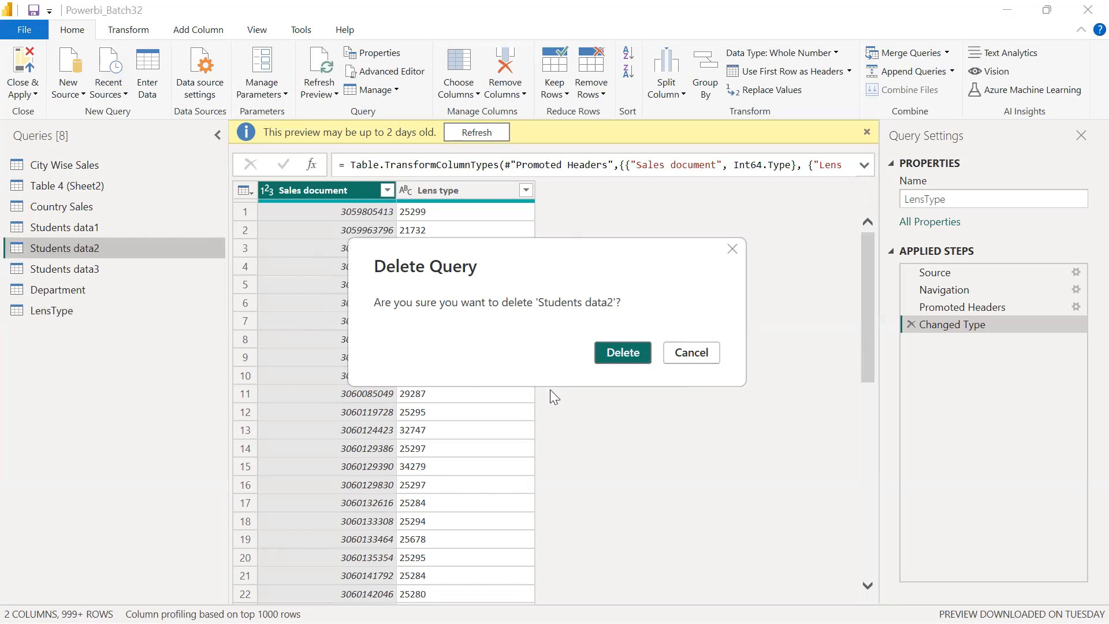
pyautogui.click(627, 357)
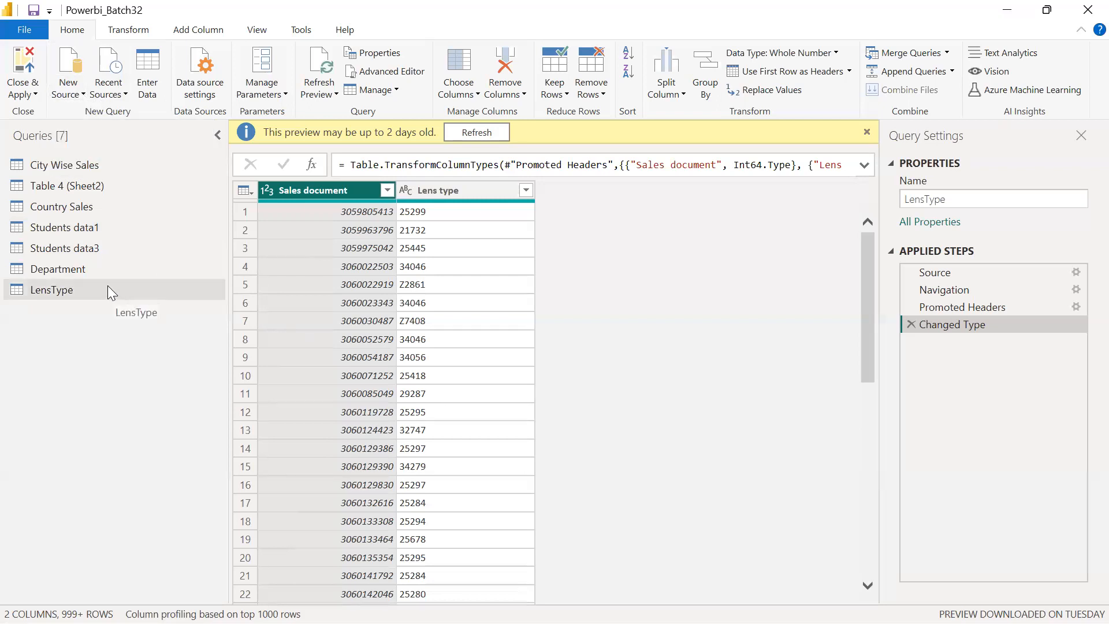
# Step: Import the Students data2 sheet again from Merge_Sample.xlsx in the recently used sources
pyautogui.click(109, 87)
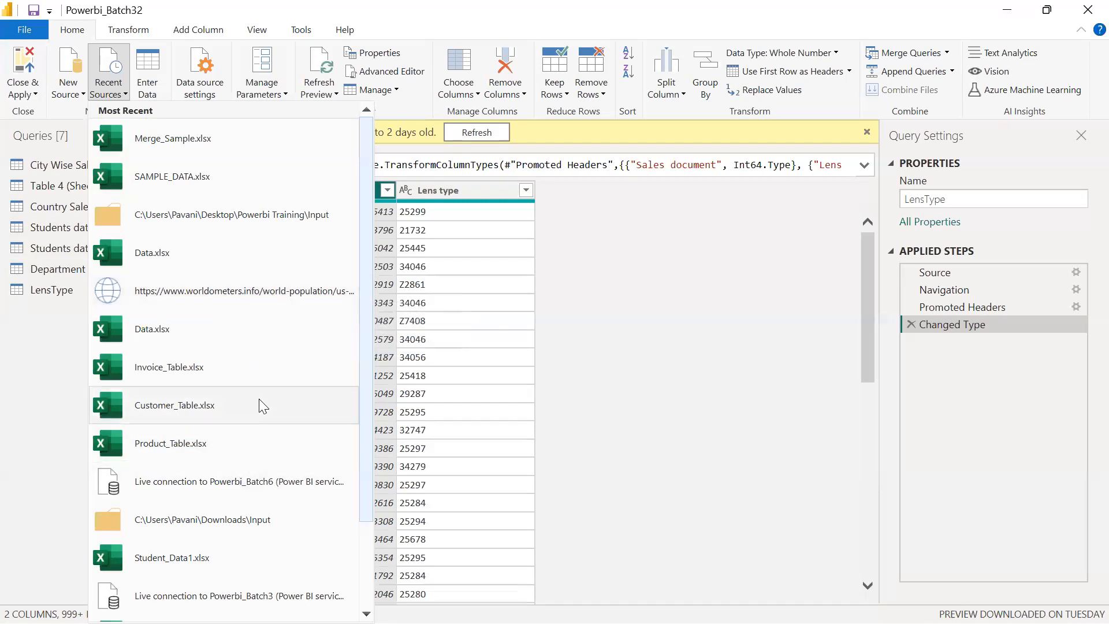
pyautogui.moveTo(366, 350); pyautogui.dragTo(374, 329)
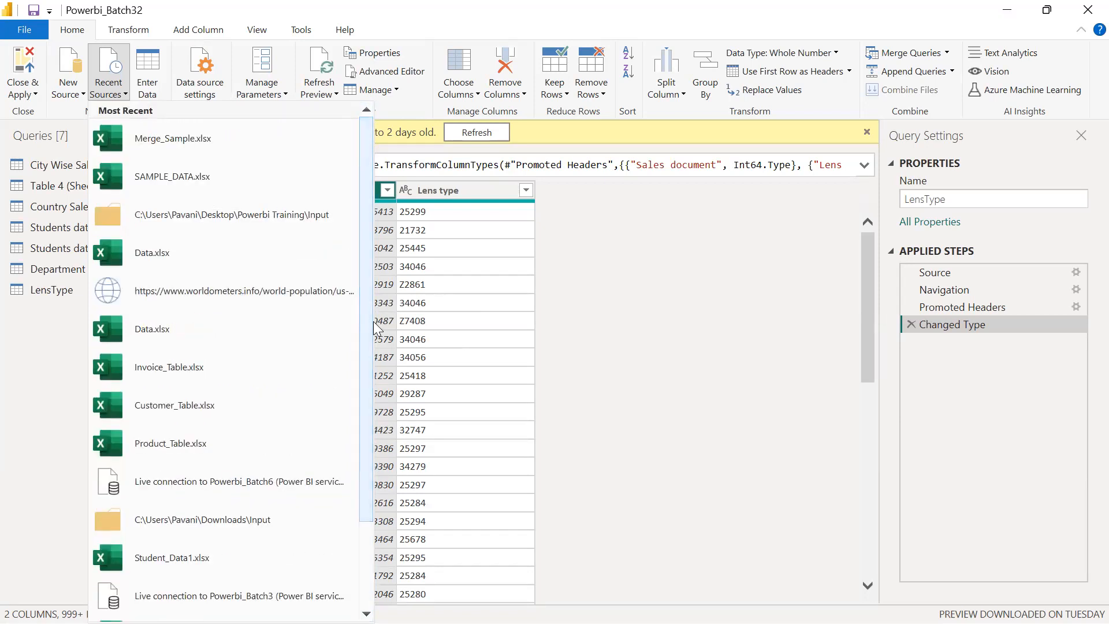
pyautogui.click(179, 144)
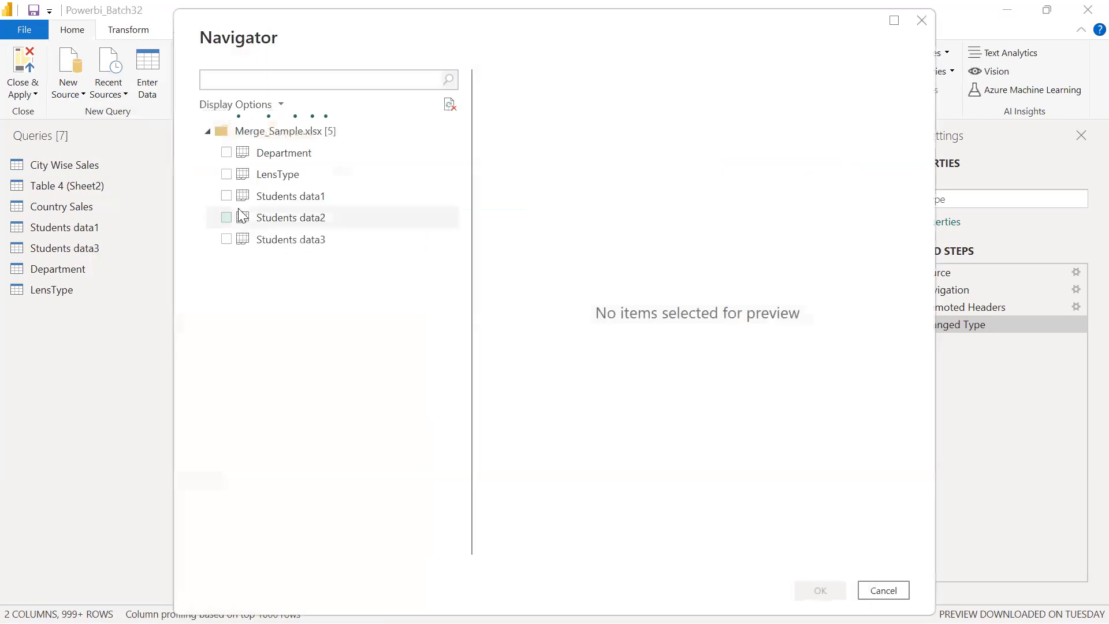
pyautogui.click(226, 218)
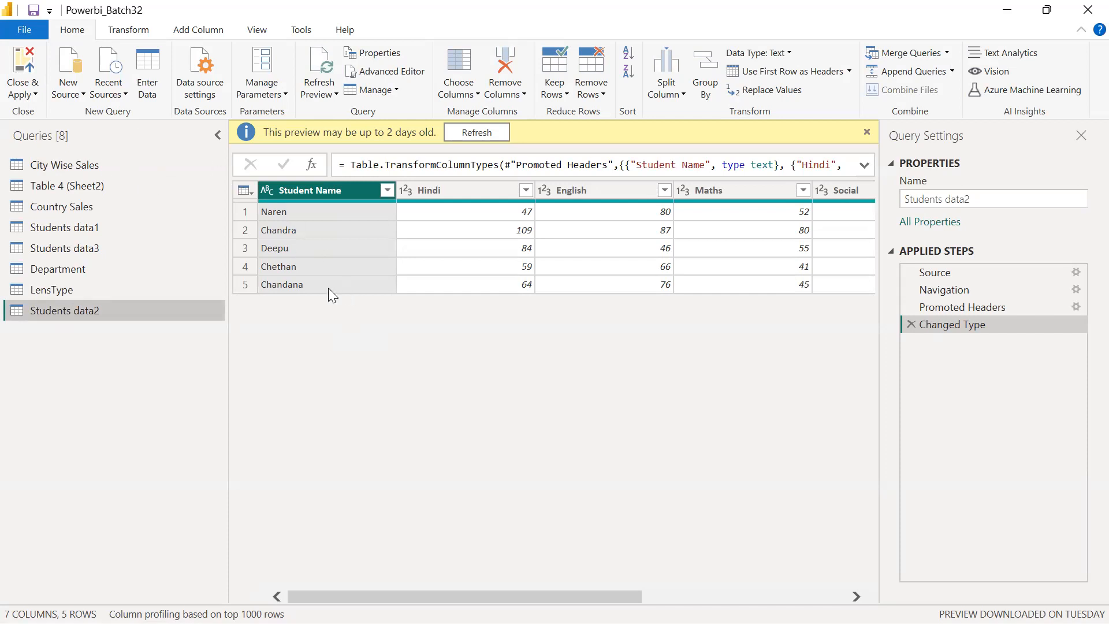
# Step: Review the complete list of recent data sources down to its end and close it without connecting
pyautogui.click(113, 92)
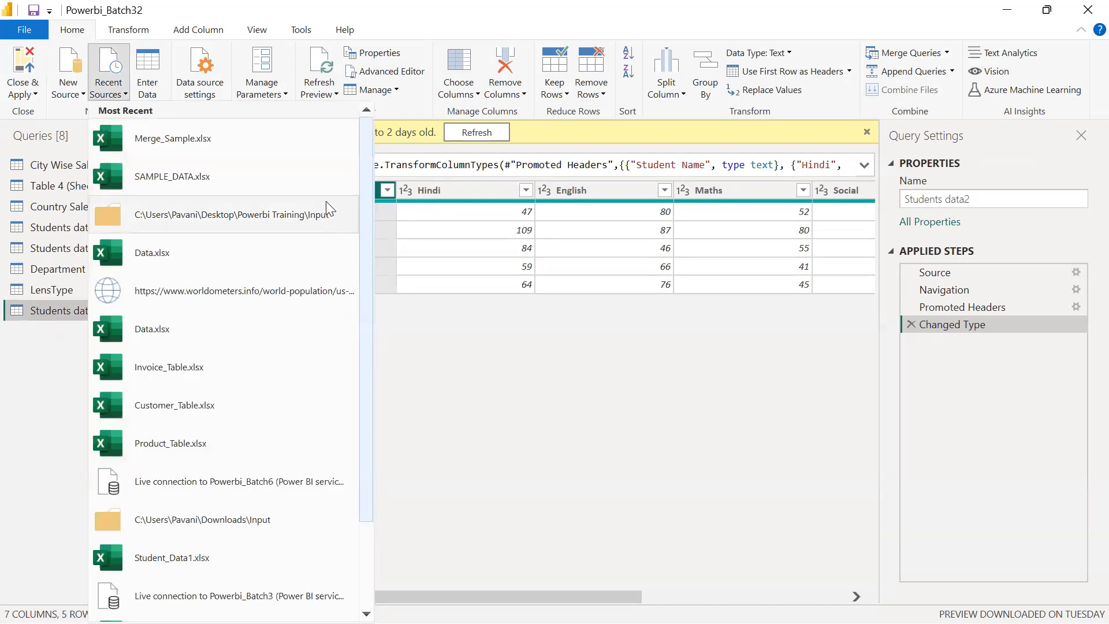
pyautogui.moveTo(360, 182); pyautogui.dragTo(363, 464)
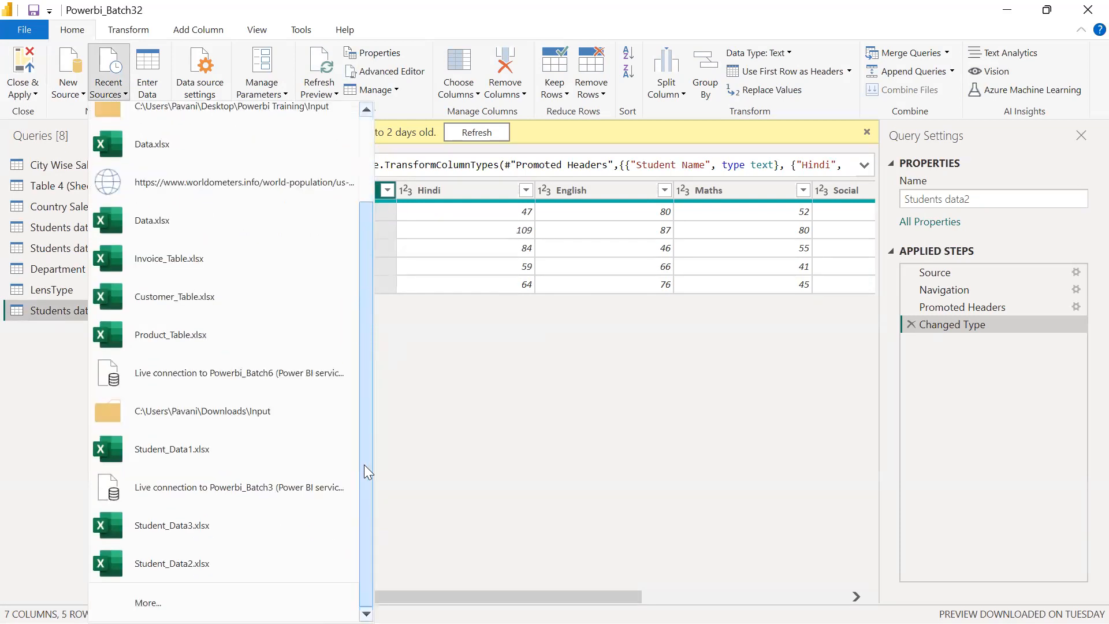
pyautogui.click(153, 595)
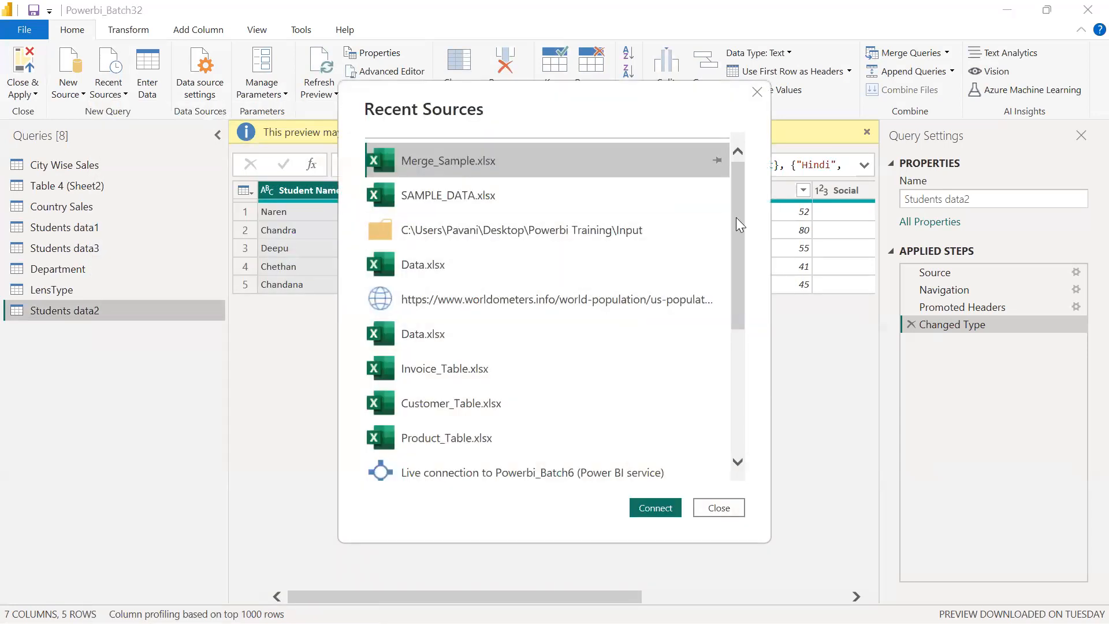
pyautogui.moveTo(737, 224); pyautogui.dragTo(740, 421)
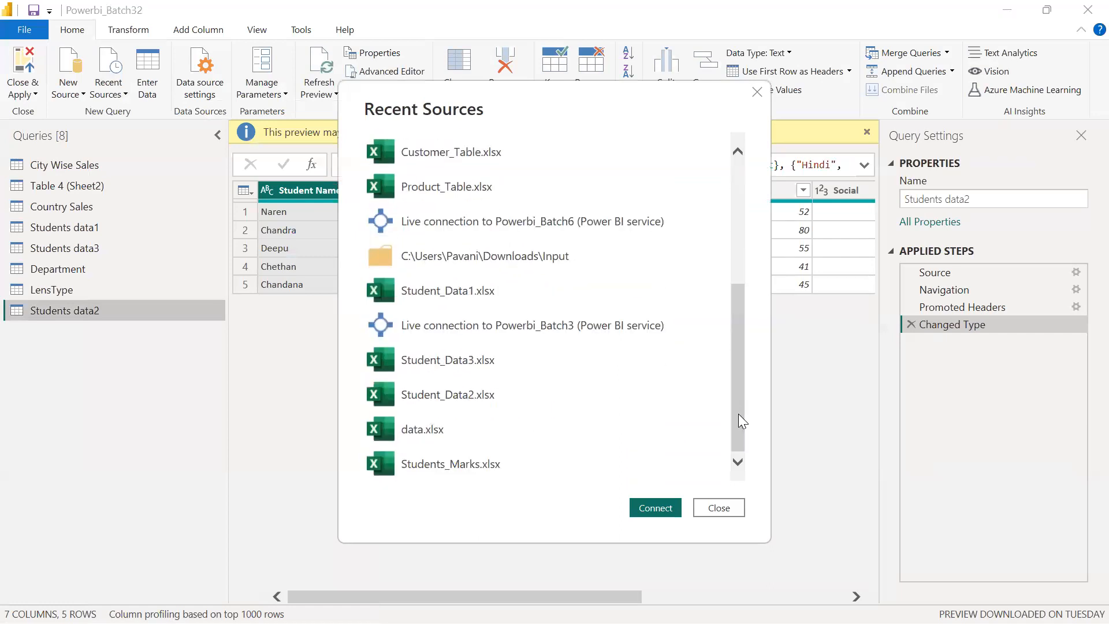
pyautogui.click(718, 508)
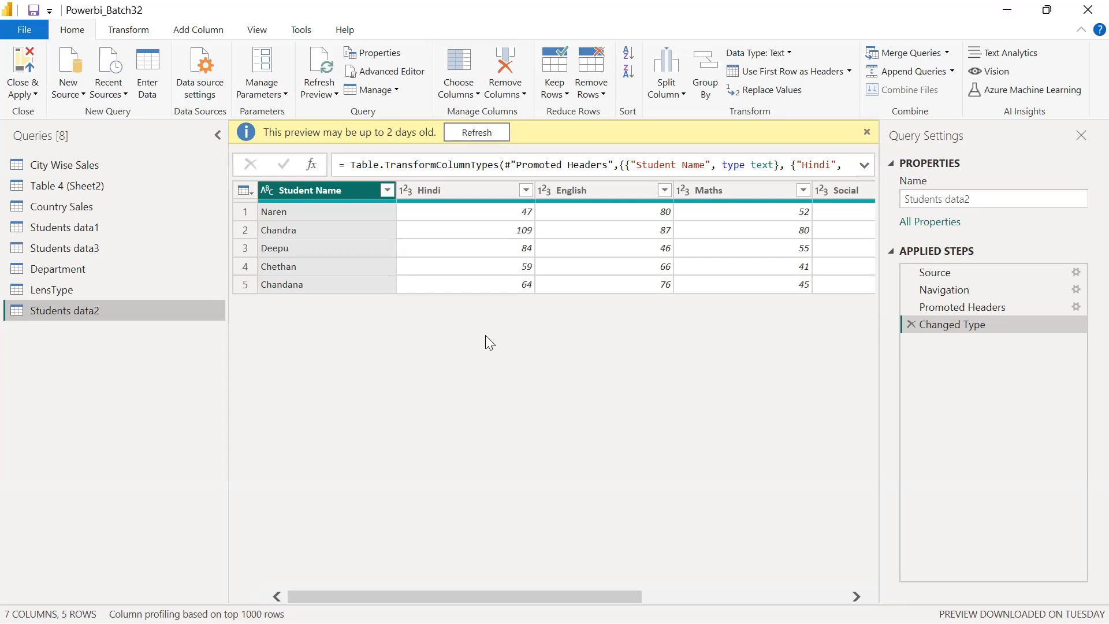
# Step: Start a manually entered table and add columns until it has seven, Column1 through Column7
pyautogui.click(152, 68)
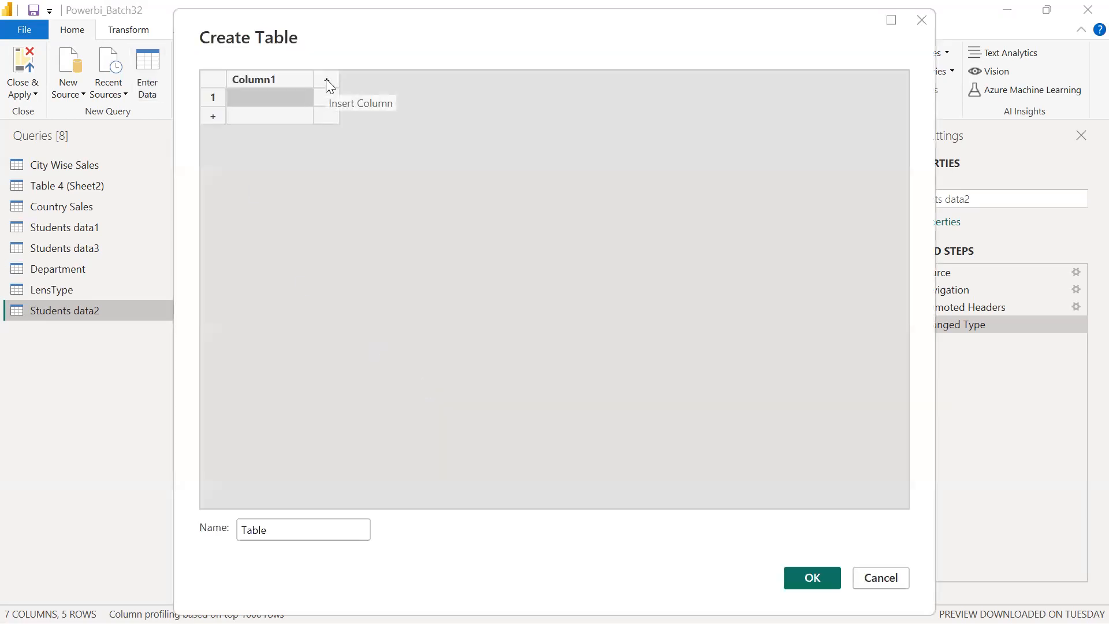
pyautogui.click(326, 81)
pyautogui.click(413, 84)
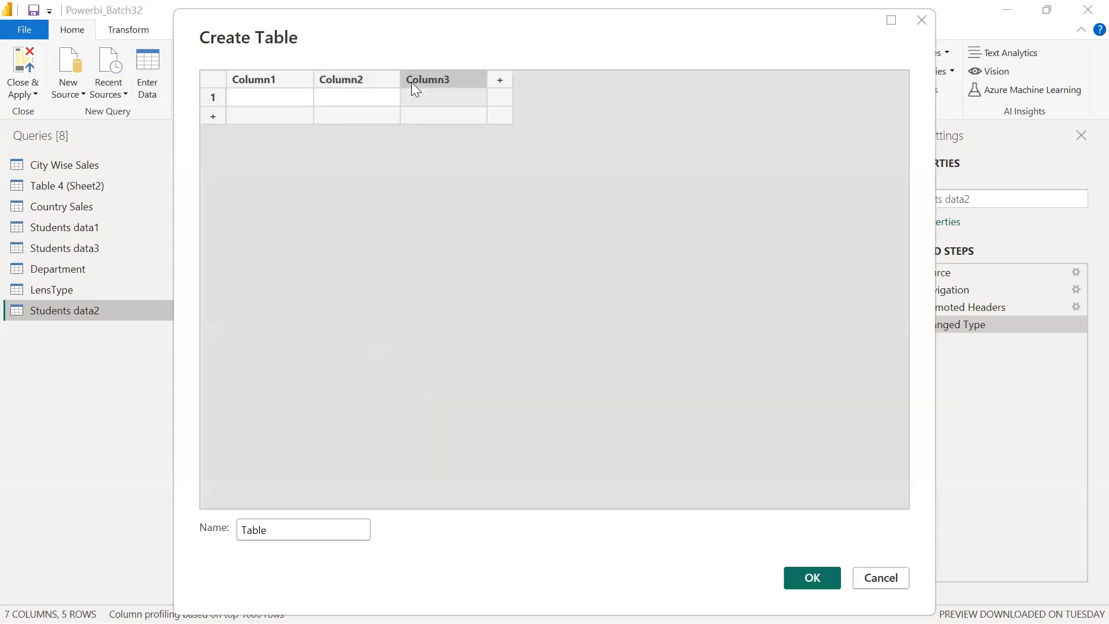
pyautogui.click(500, 80)
pyautogui.click(588, 79)
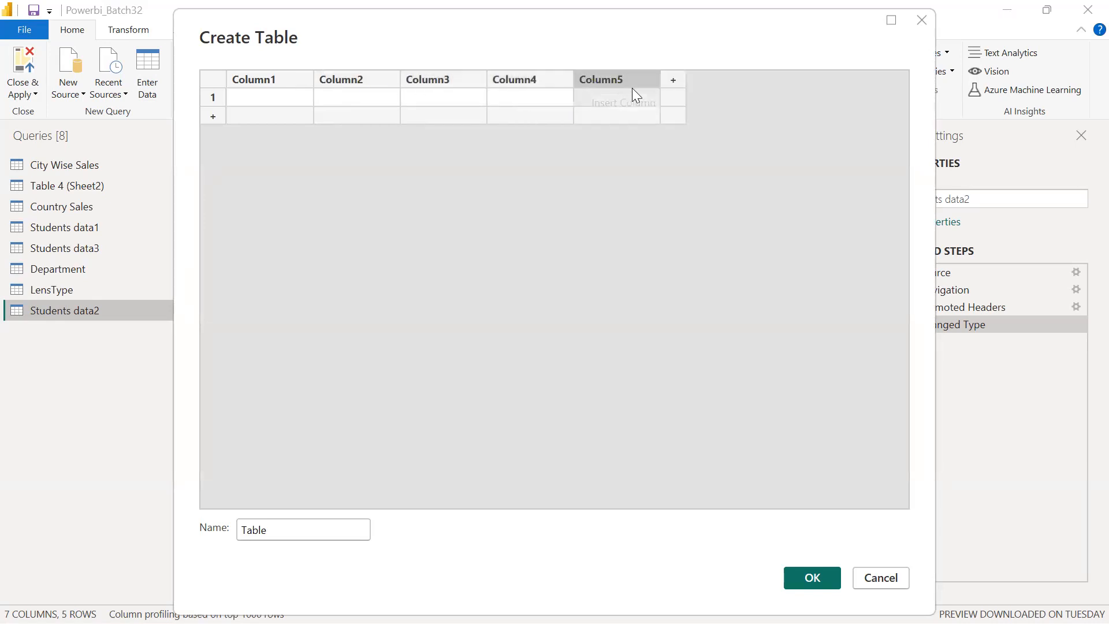
pyautogui.click(675, 82)
pyautogui.click(761, 82)
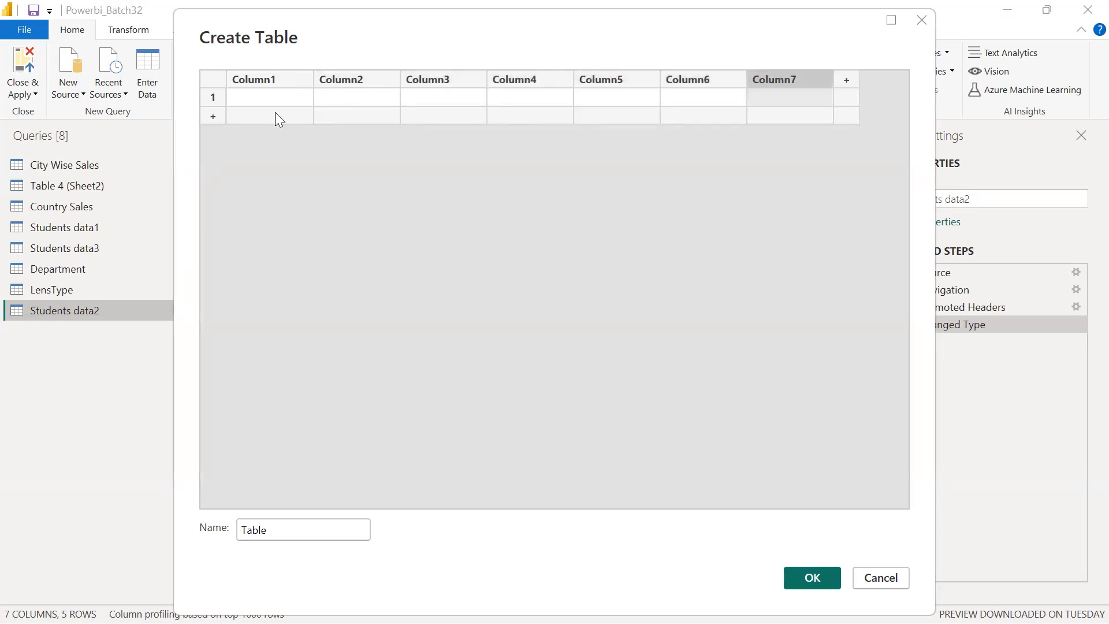
# Step: Add rows to the new table until it has ten
pyautogui.click(212, 117)
pyautogui.click(213, 133)
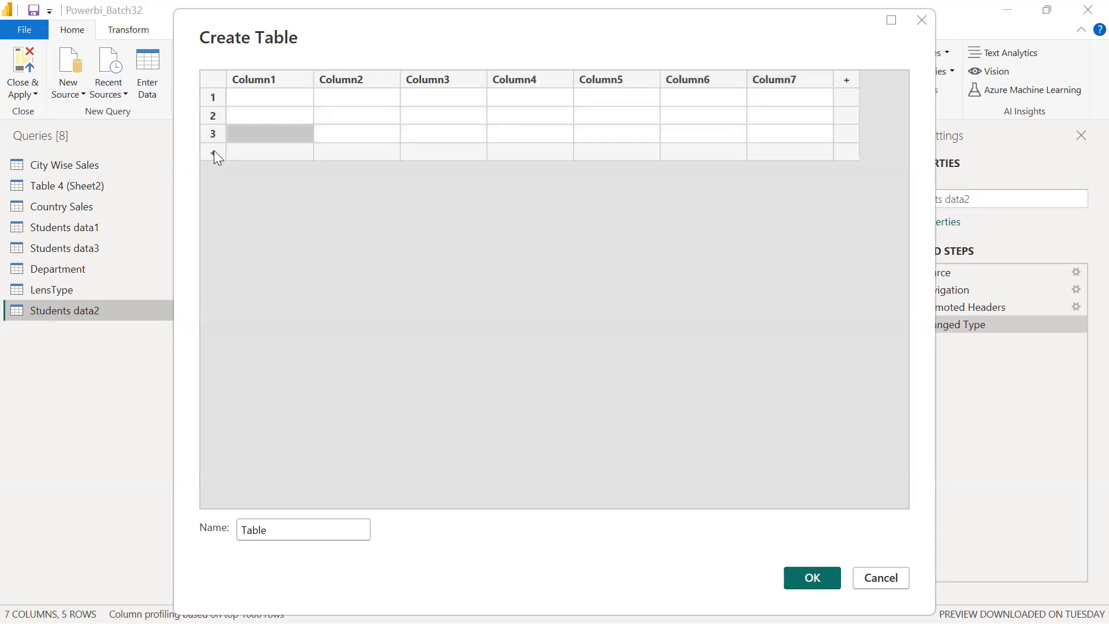
pyautogui.click(213, 151)
pyautogui.click(213, 175)
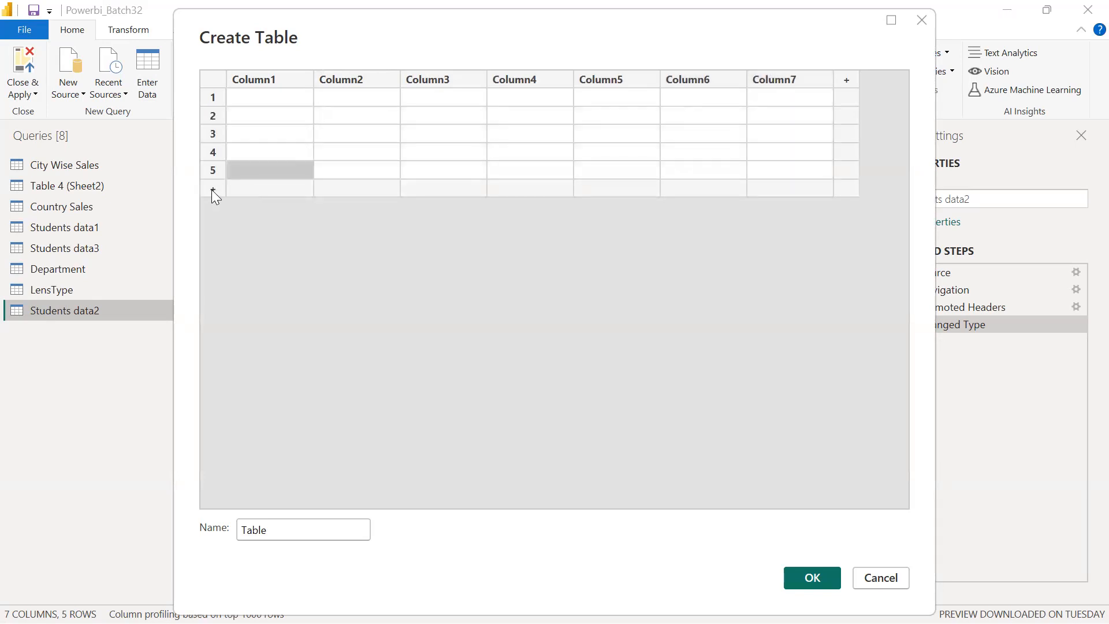
pyautogui.click(213, 191)
pyautogui.click(212, 209)
pyautogui.click(213, 224)
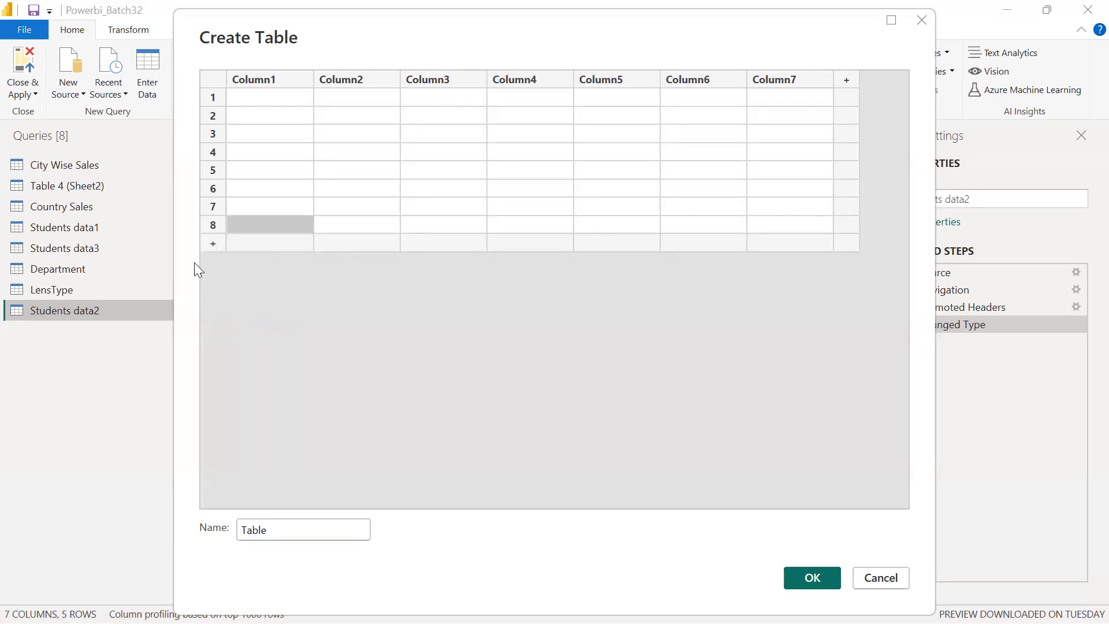
pyautogui.click(214, 243)
pyautogui.click(212, 262)
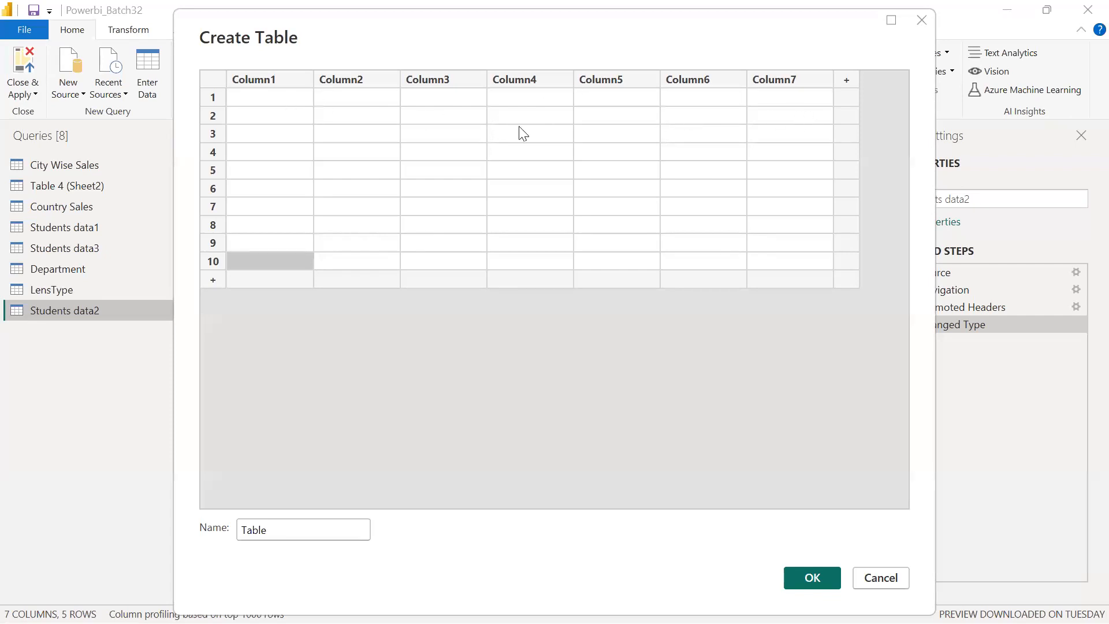
# Step: Delete Column2, Column4 and Column6 together from the new table
pyautogui.click(351, 79)
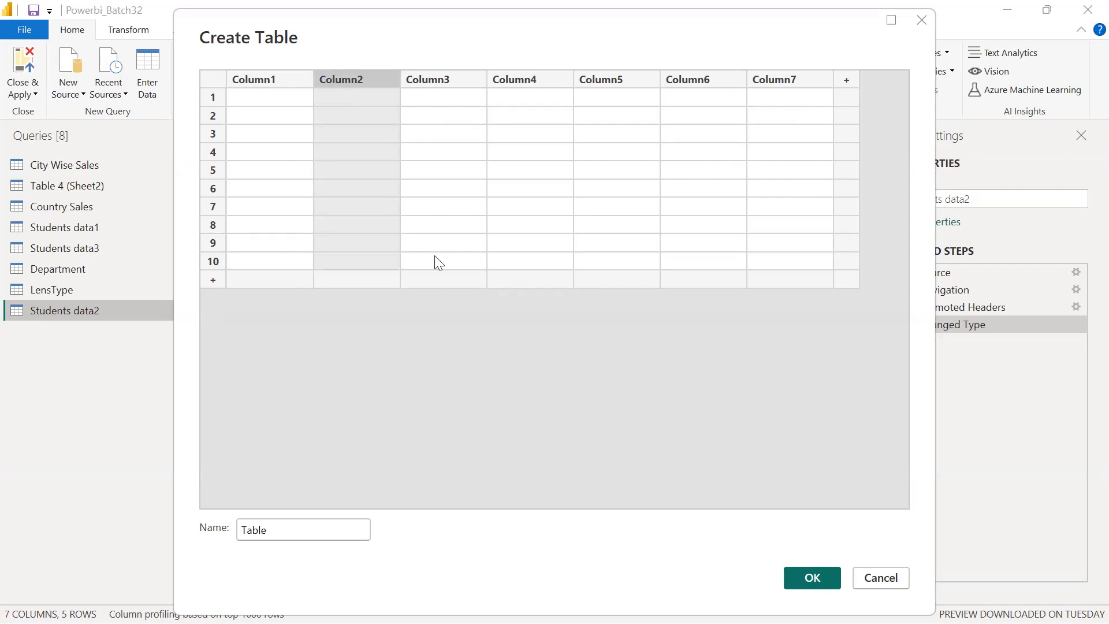
pyautogui.click(536, 85)
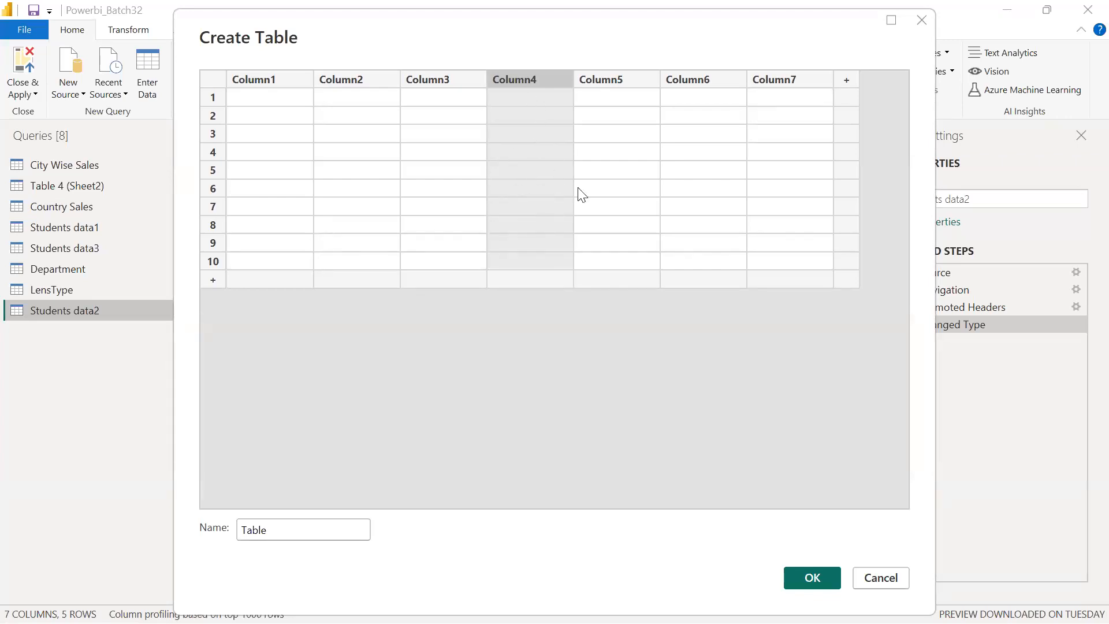
pyautogui.keyDown('ctrl'); pyautogui.click(353, 85); pyautogui.keyUp('ctrl')
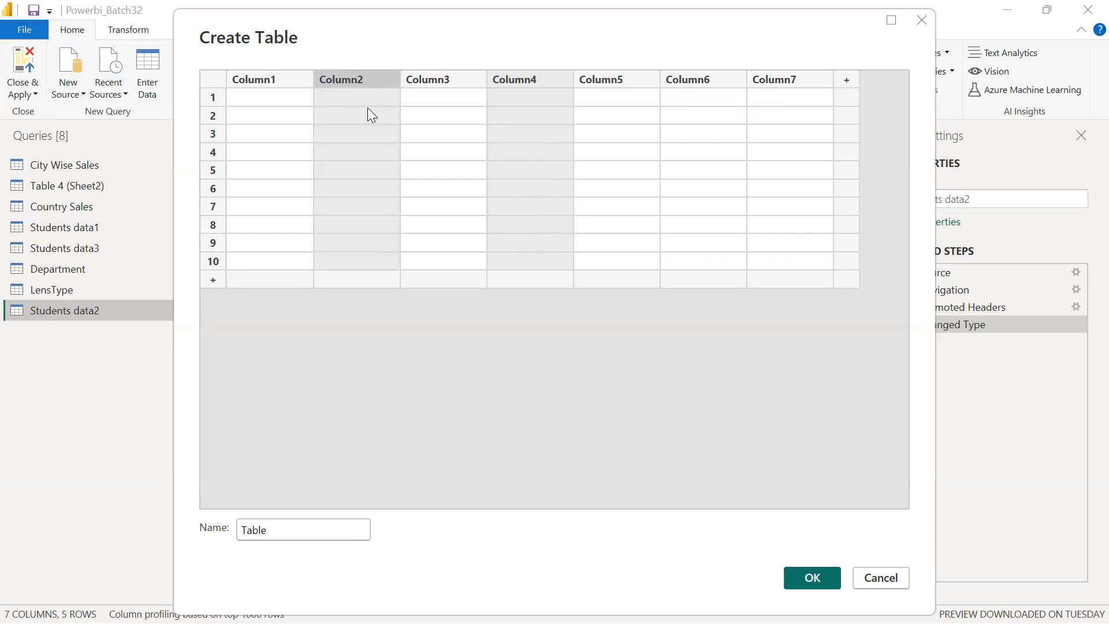
pyautogui.keyDown('ctrl'); pyautogui.click(694, 86); pyautogui.keyUp('ctrl')
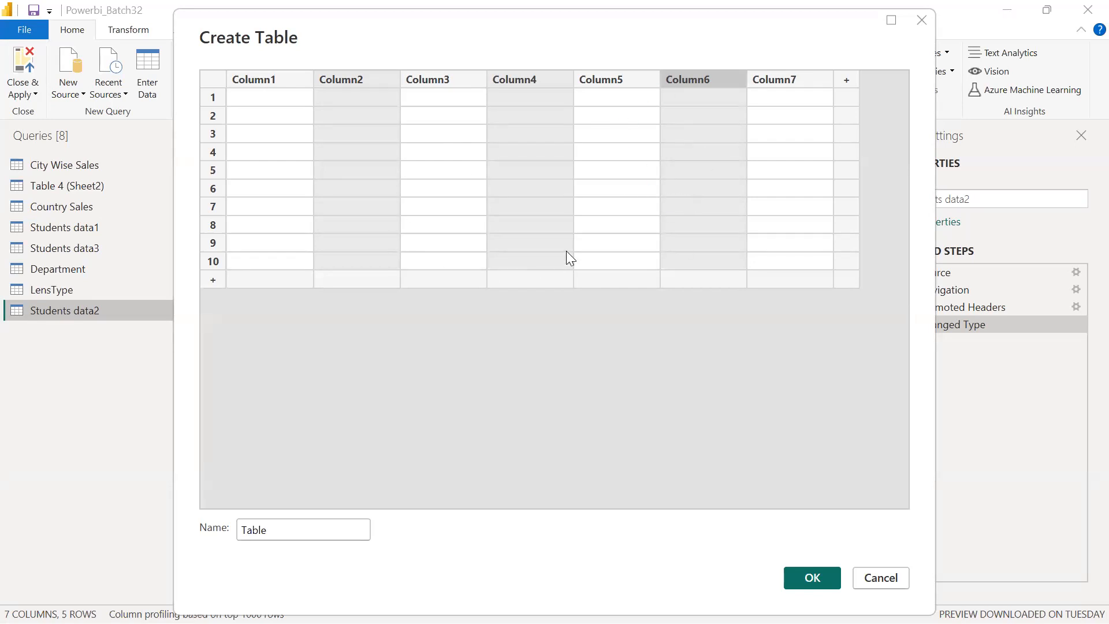
pyautogui.rightClick(365, 82)
pyautogui.click(409, 150)
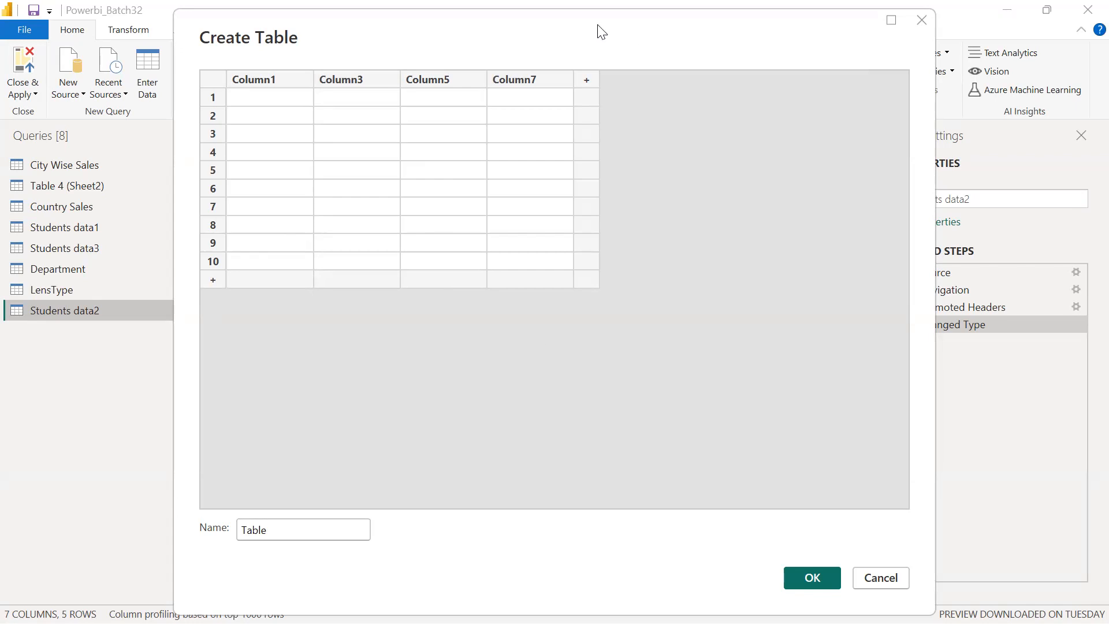
# Step: Add three more columns after Column7 in the new table
pyautogui.click(588, 79)
pyautogui.click(681, 81)
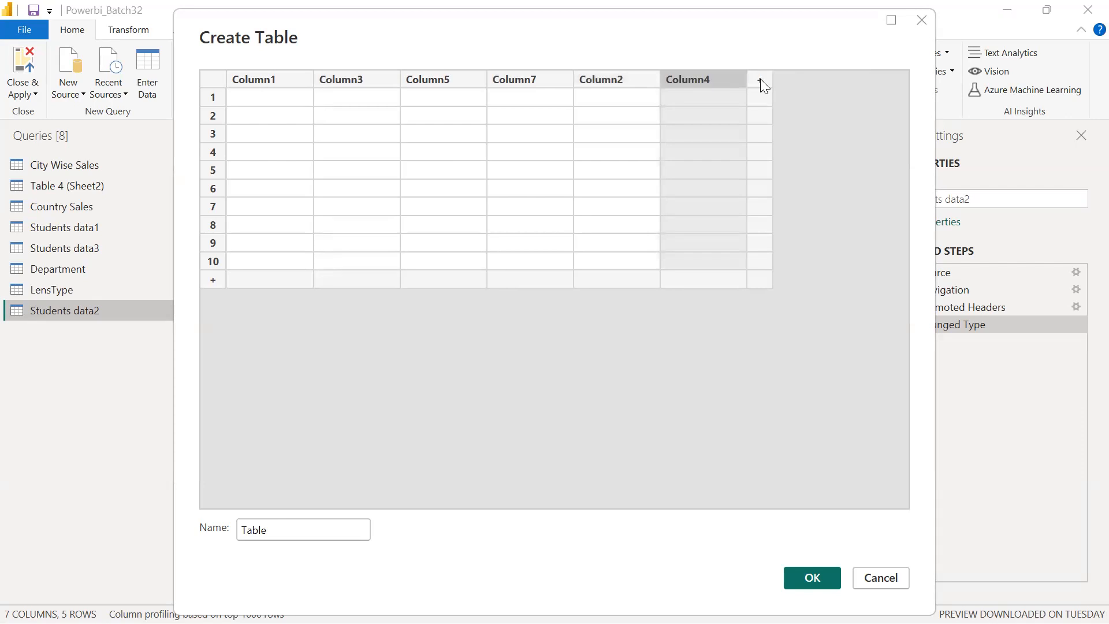
pyautogui.click(761, 82)
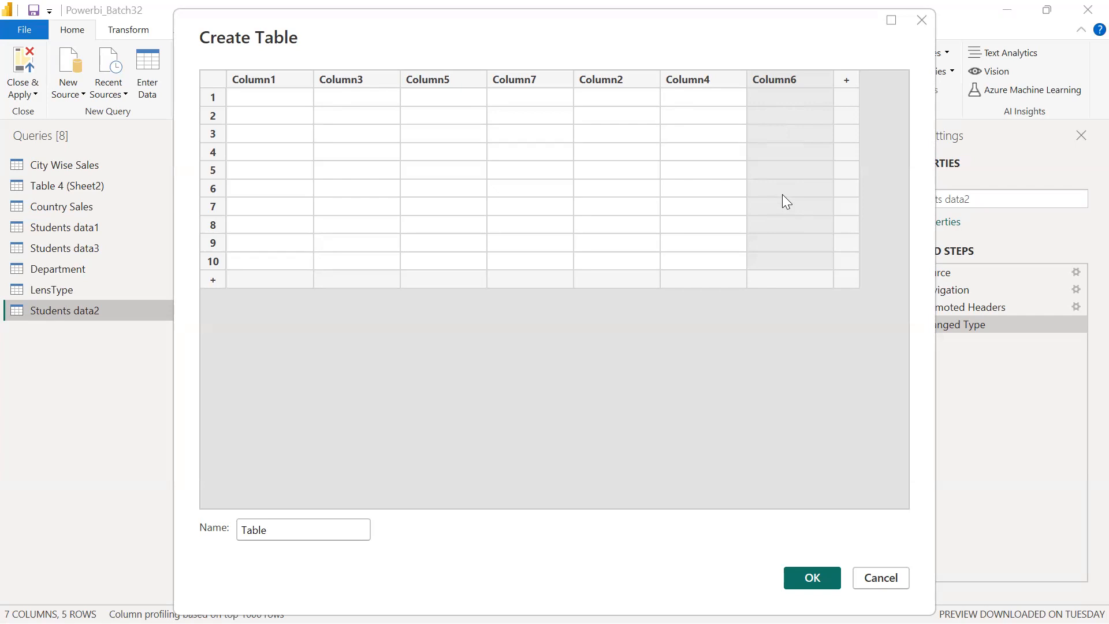
# Step: Delete all columns from Column3 through Column6 together, keeping only Column1 in the new table
pyautogui.keyDown('shift'); pyautogui.click(365, 81); pyautogui.keyUp('shift')
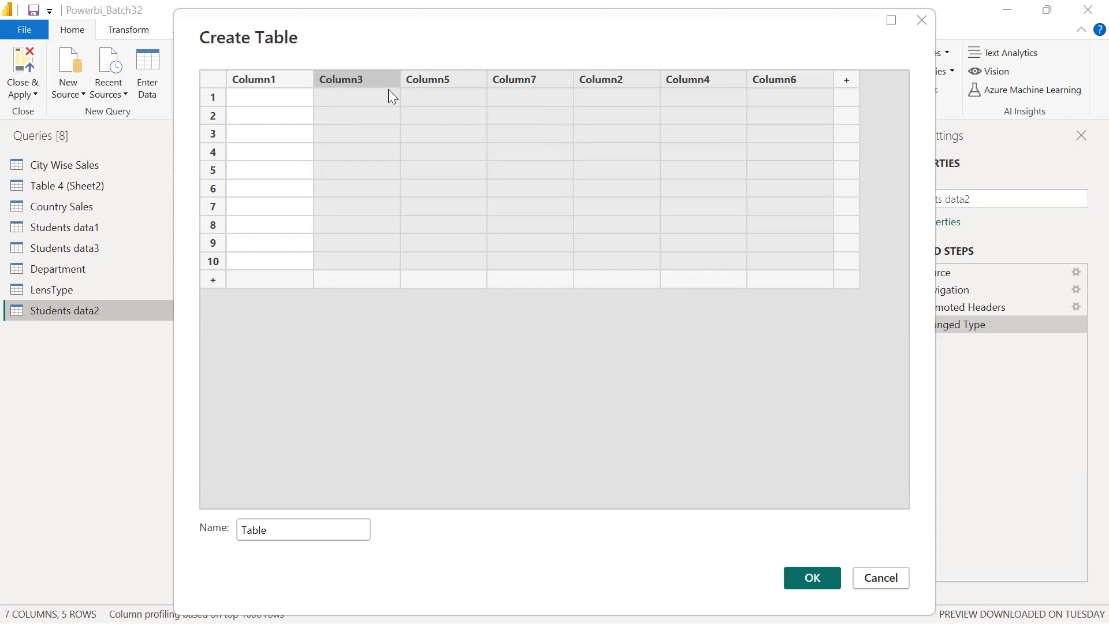
pyautogui.rightClick(365, 75)
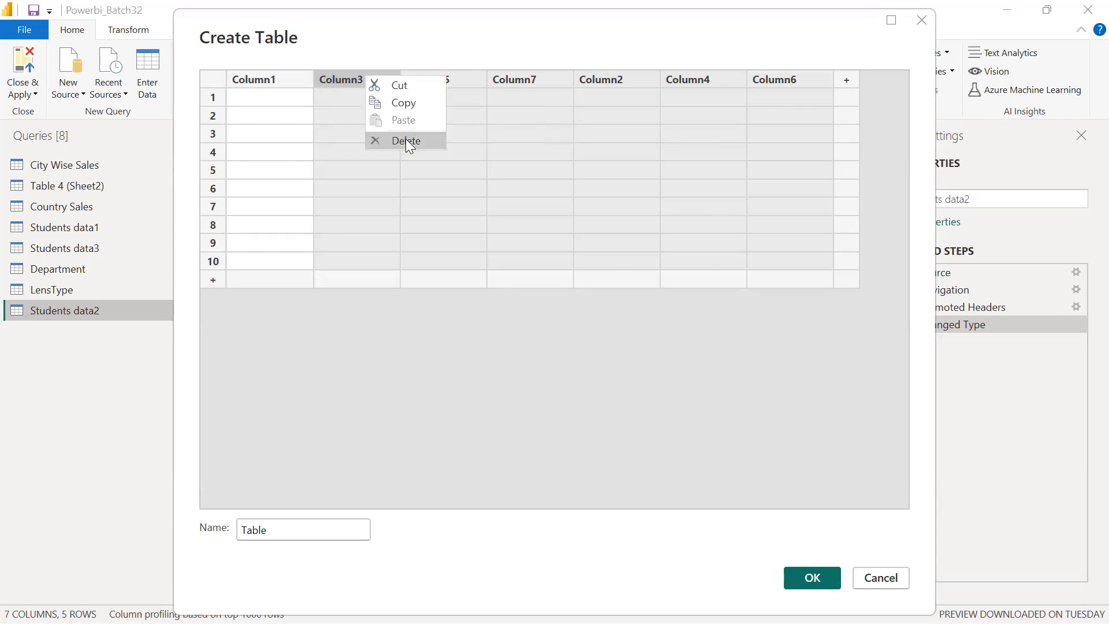
pyautogui.click(408, 142)
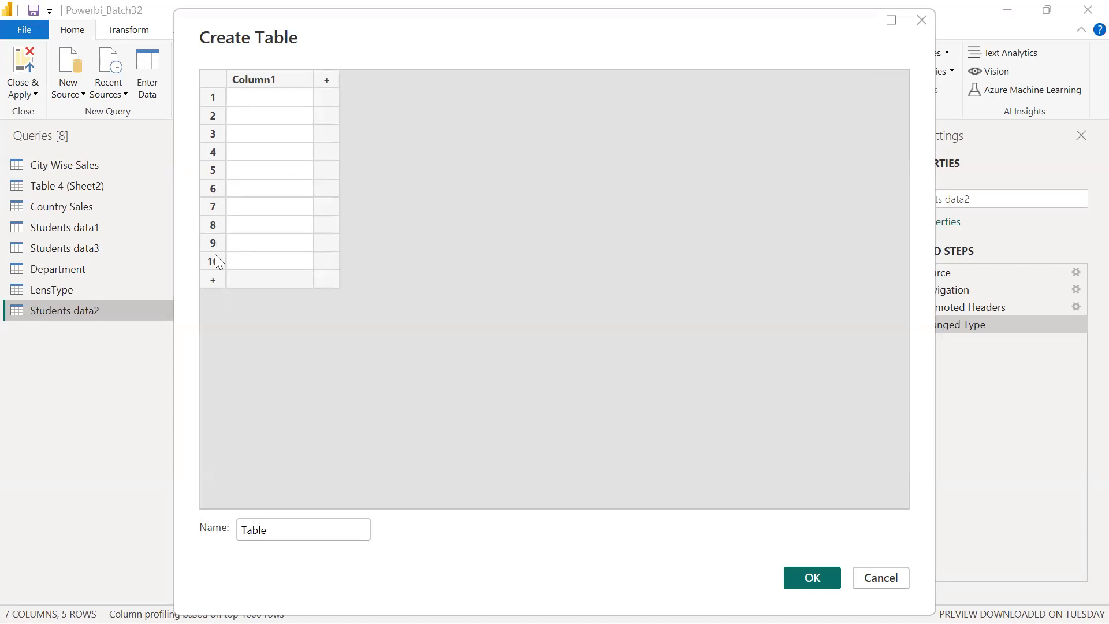
# Step: Rename Column1 of the new table as Names
pyautogui.doubleClick(274, 79)
pyautogui.write('Names')
pyautogui.press('Return')
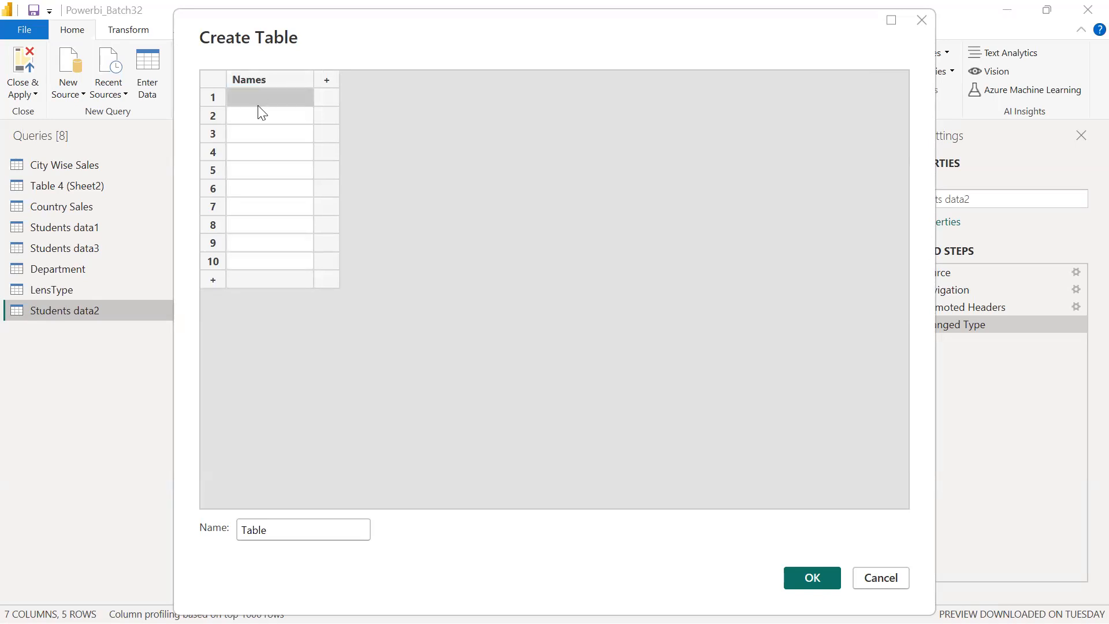
# Step: Fill rows 1 to 6 of the Names column with six people's first names
pyautogui.click(260, 102)
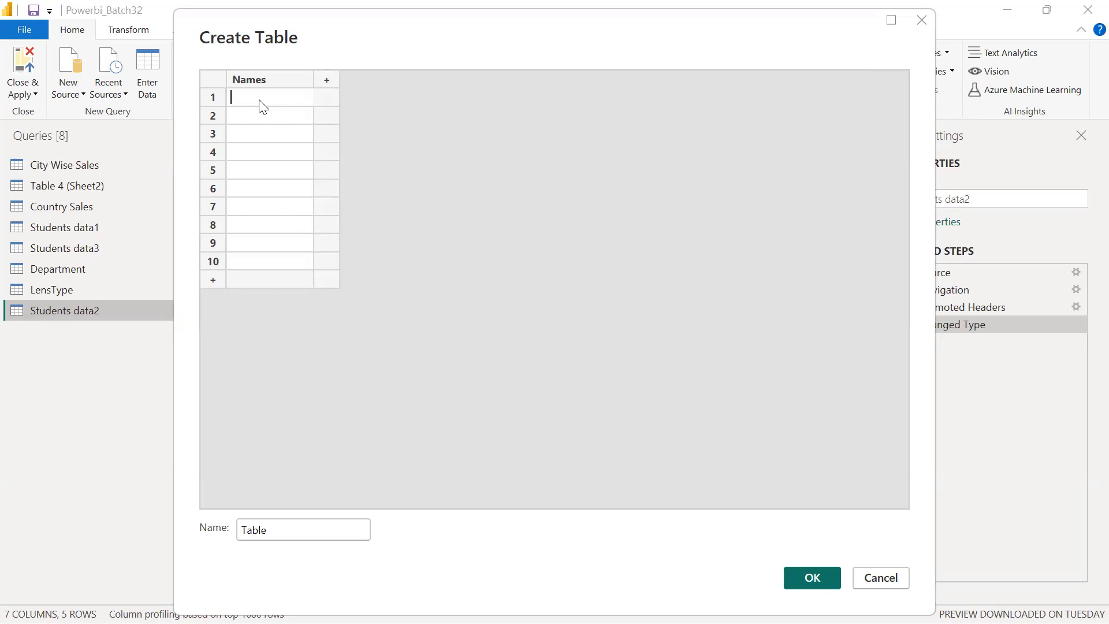
pyautogui.write('Sunil')
pyautogui.press('Return')
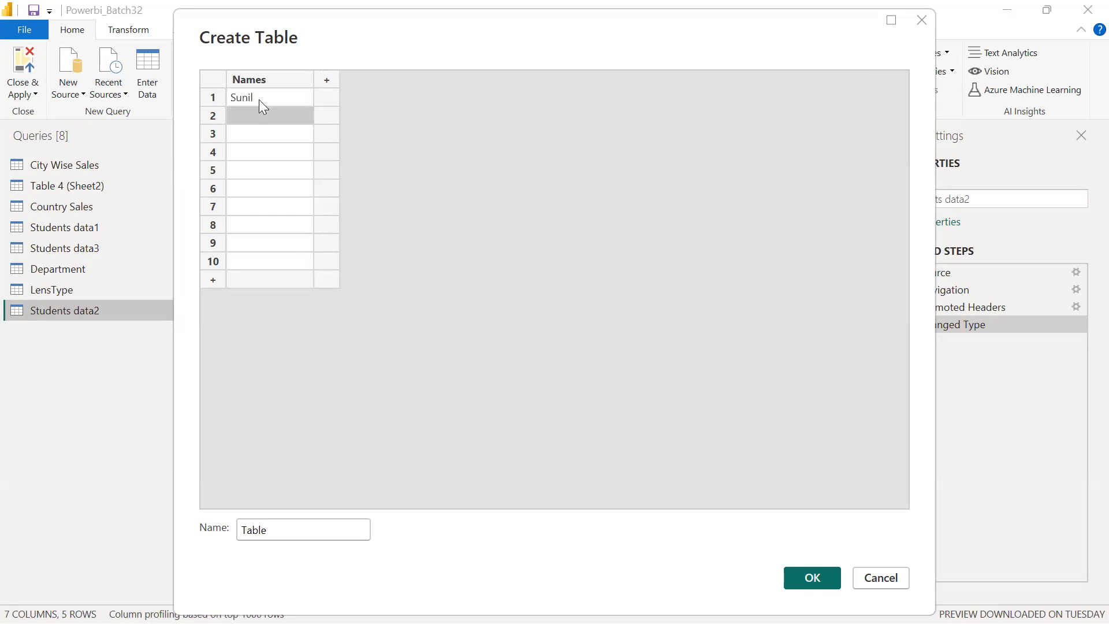
pyautogui.write('Navya')
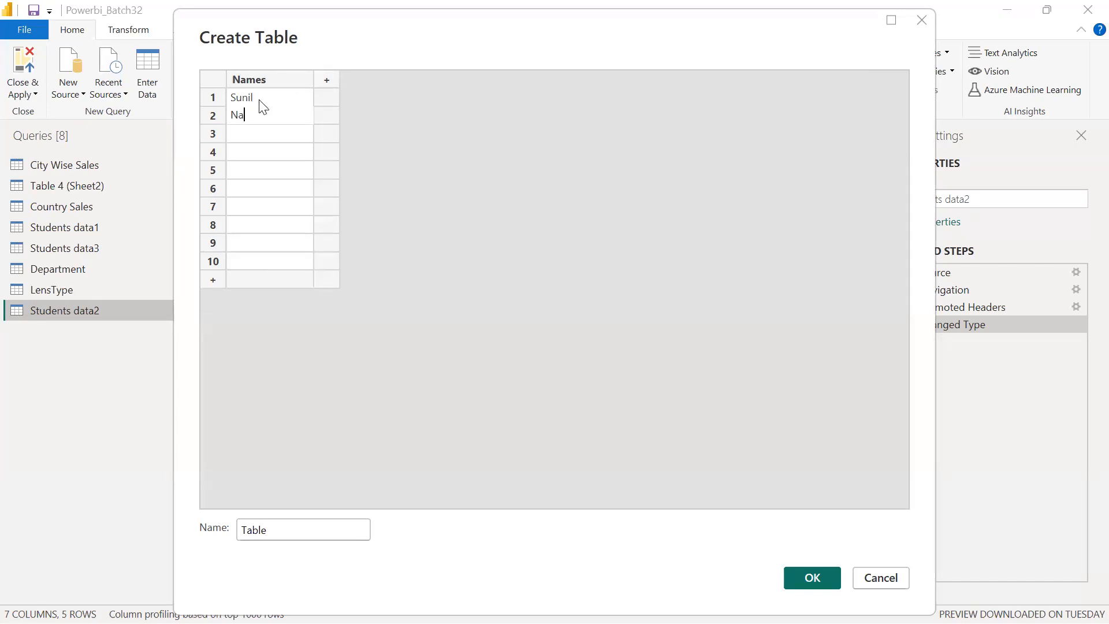
pyautogui.press('Return')
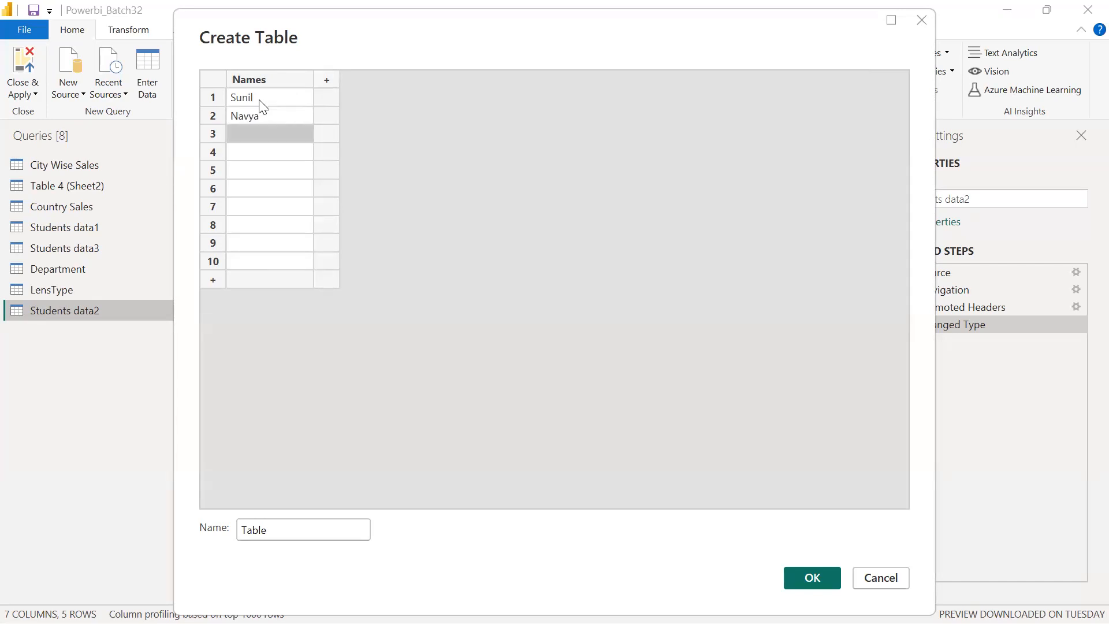
pyautogui.write('Sruthi')
pyautogui.press('Return')
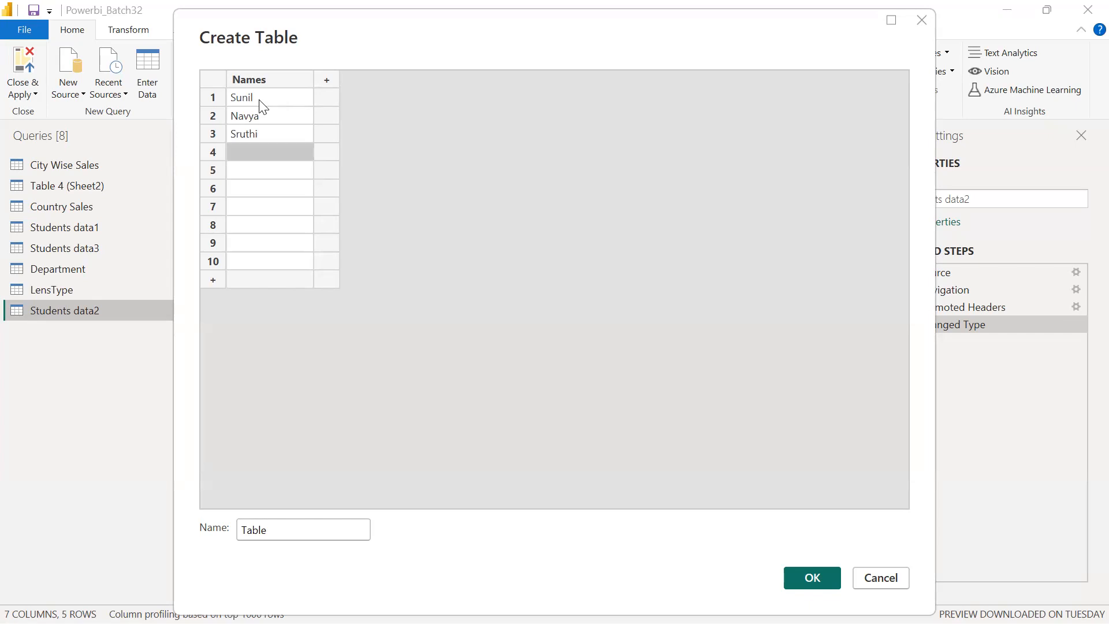
pyautogui.write('Sireesha')
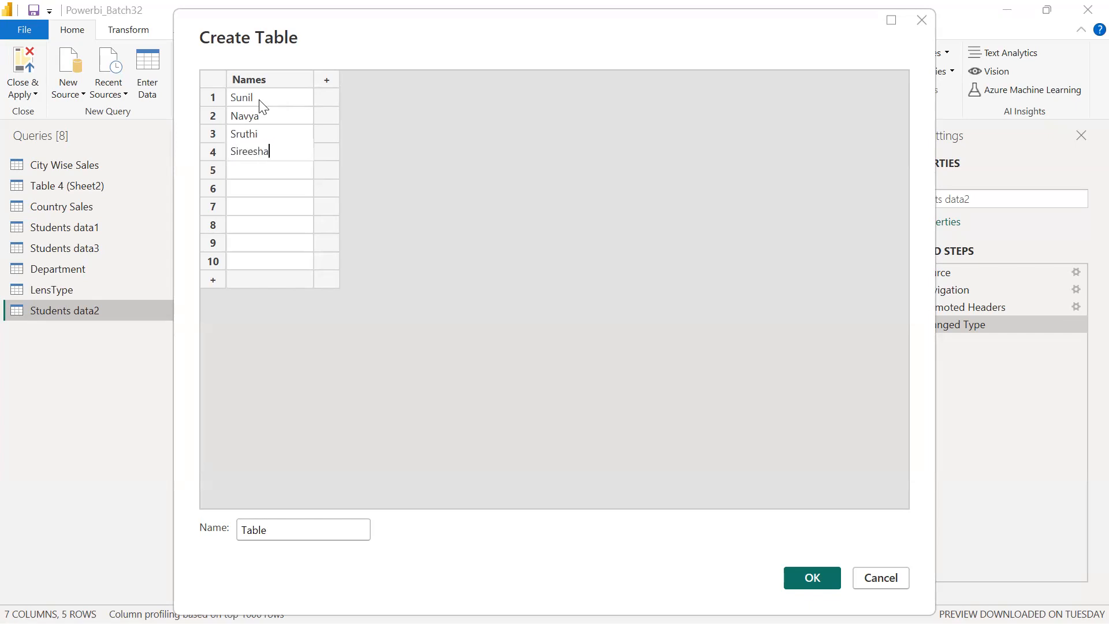
pyautogui.press('Return')
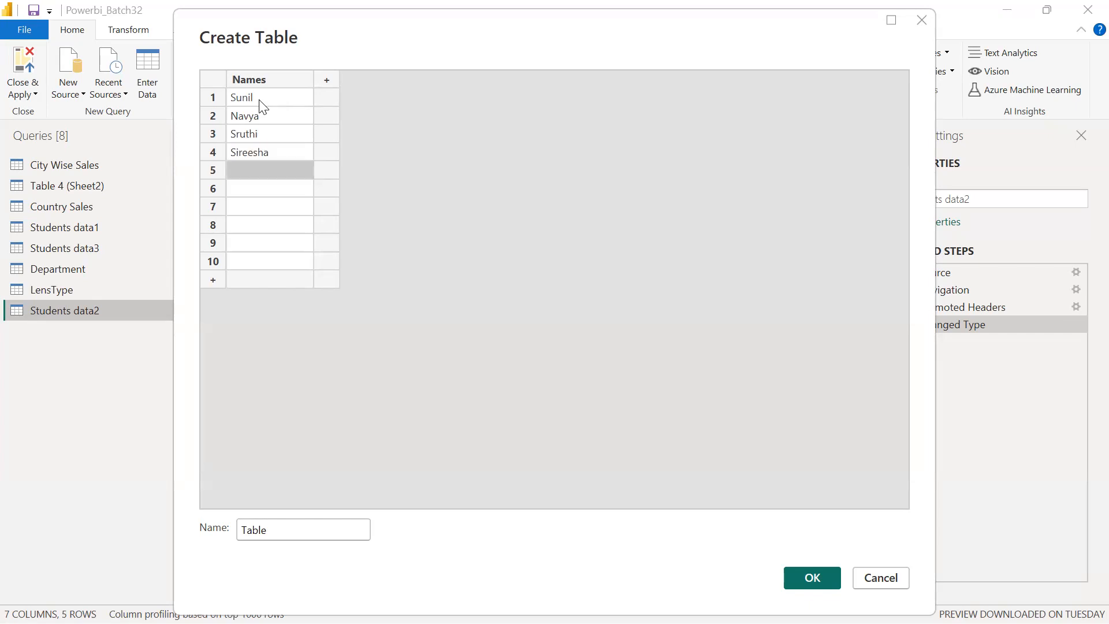
pyautogui.write('Prasanna')
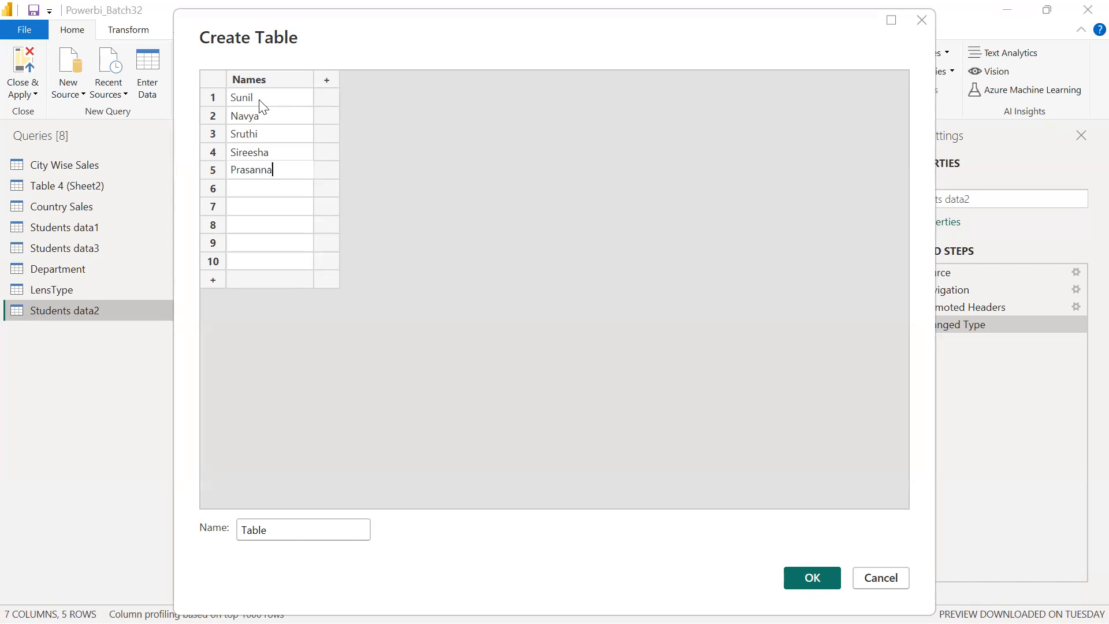
pyautogui.press('Return')
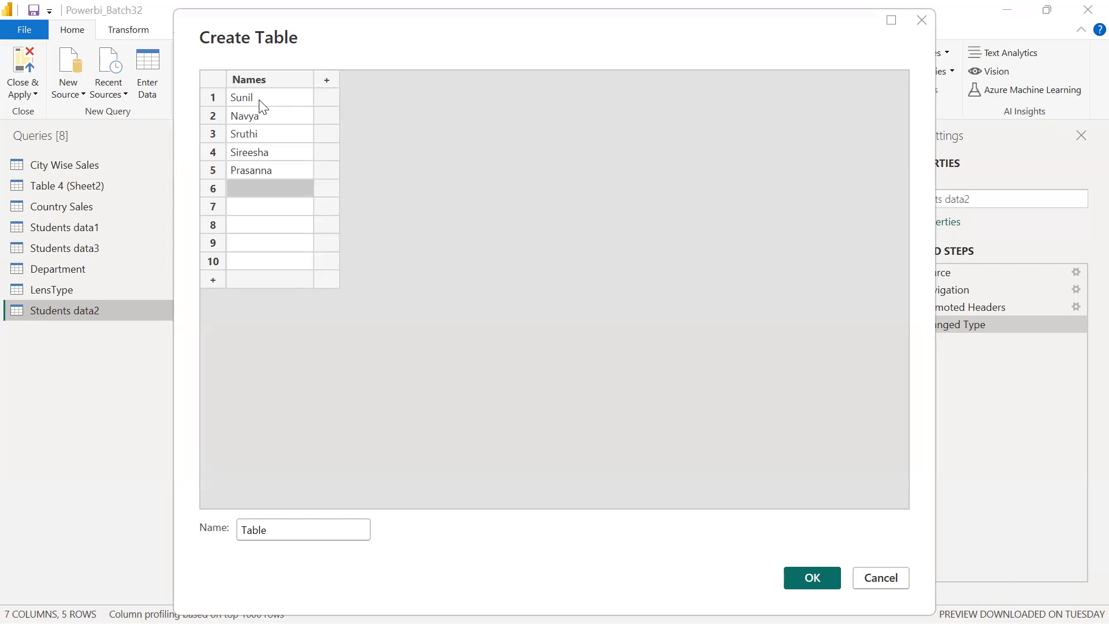
pyautogui.write('Srinivas')
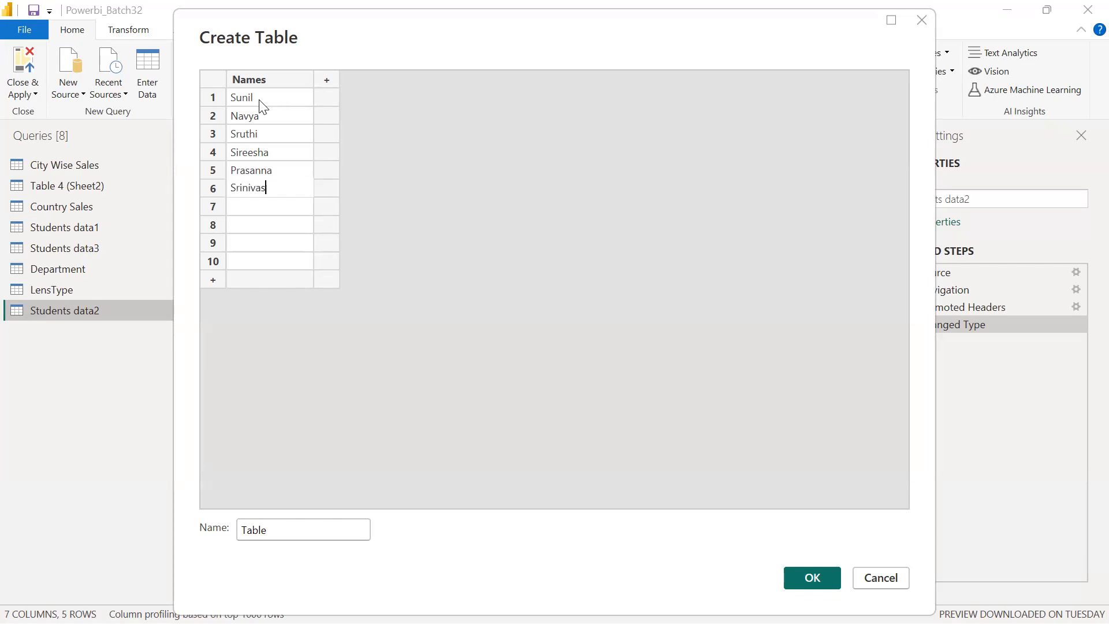
pyautogui.press('Return')
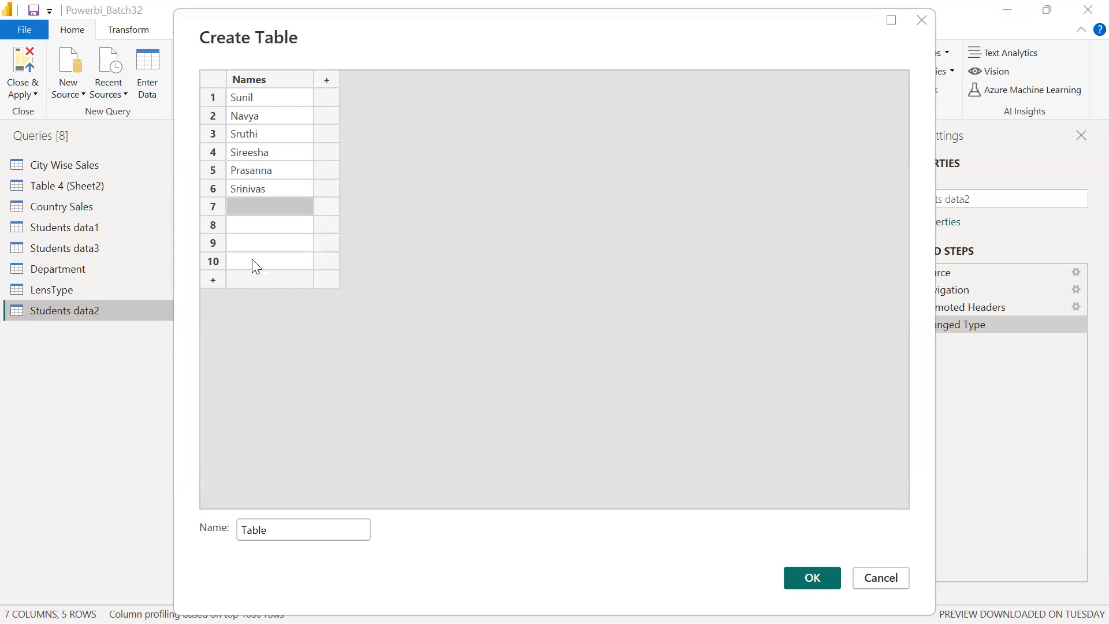
# Step: Delete the empty rows 7 through 10 together from the new table
pyautogui.click(214, 209)
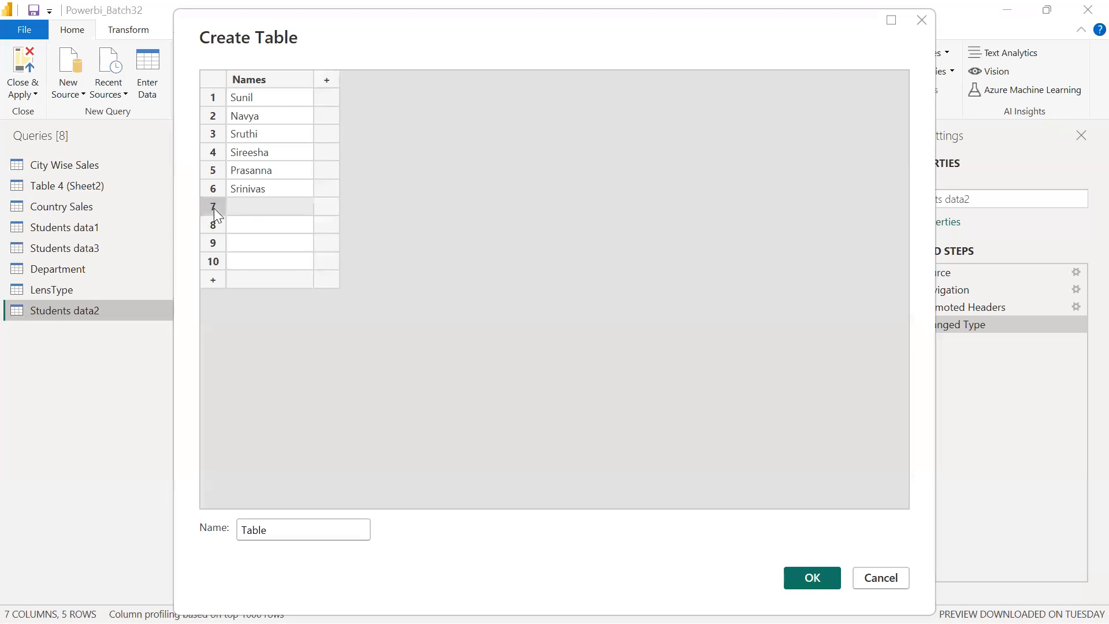
pyautogui.keyDown('shift'); pyautogui.click(215, 262); pyautogui.keyUp('shift')
pyautogui.rightClick(215, 262)
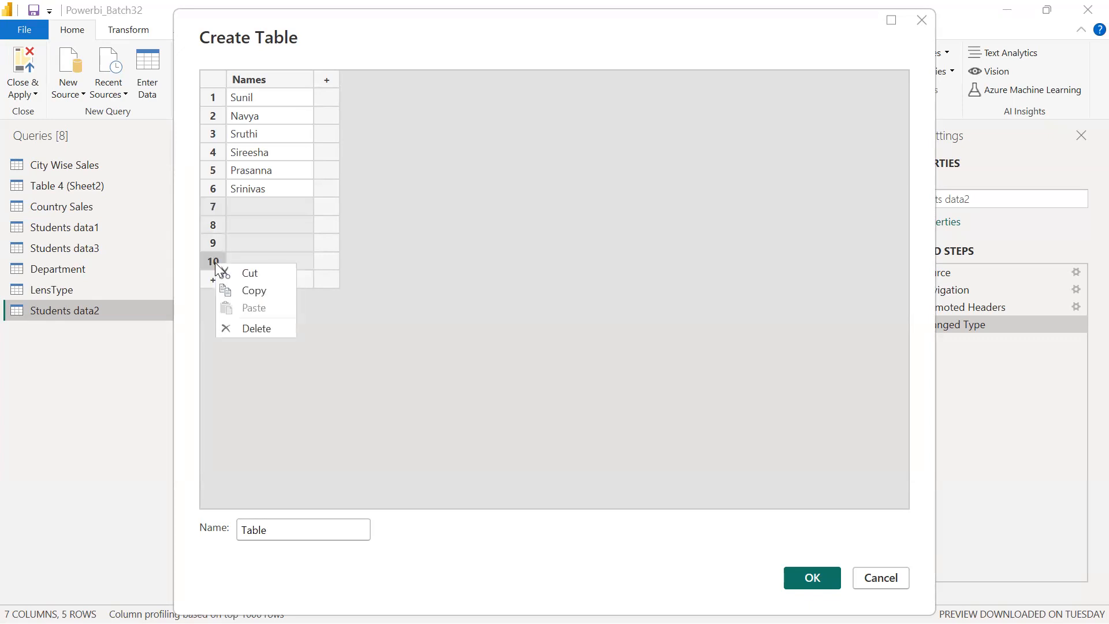
pyautogui.click(251, 333)
# Step: Name the new table Table Names and create it as a query
pyautogui.click(282, 530)
pyautogui.write('Names')
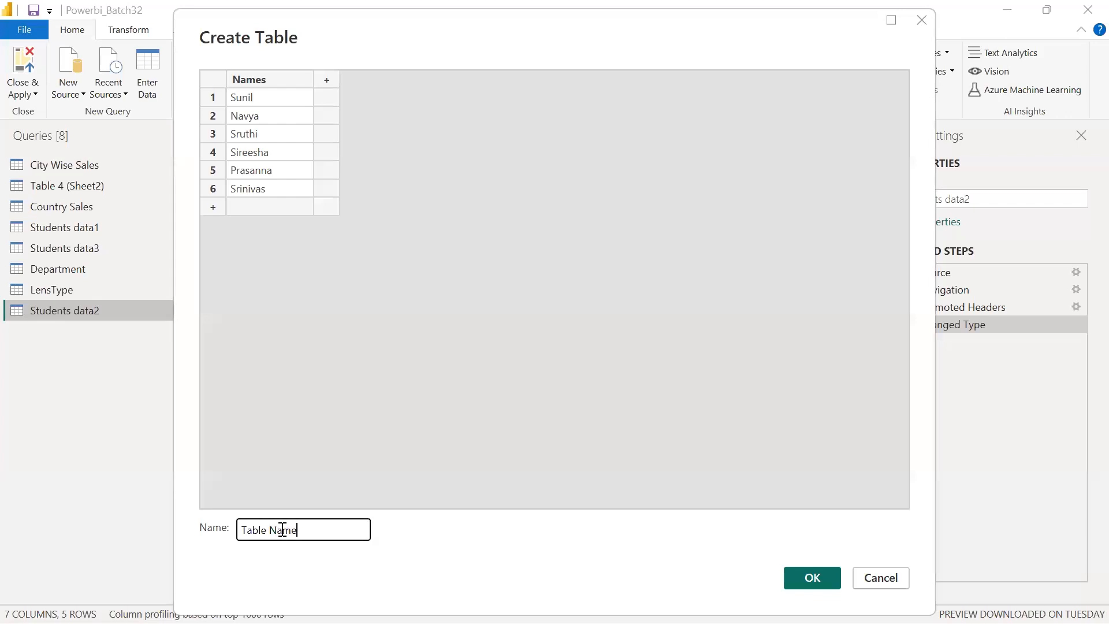
pyautogui.click(812, 577)
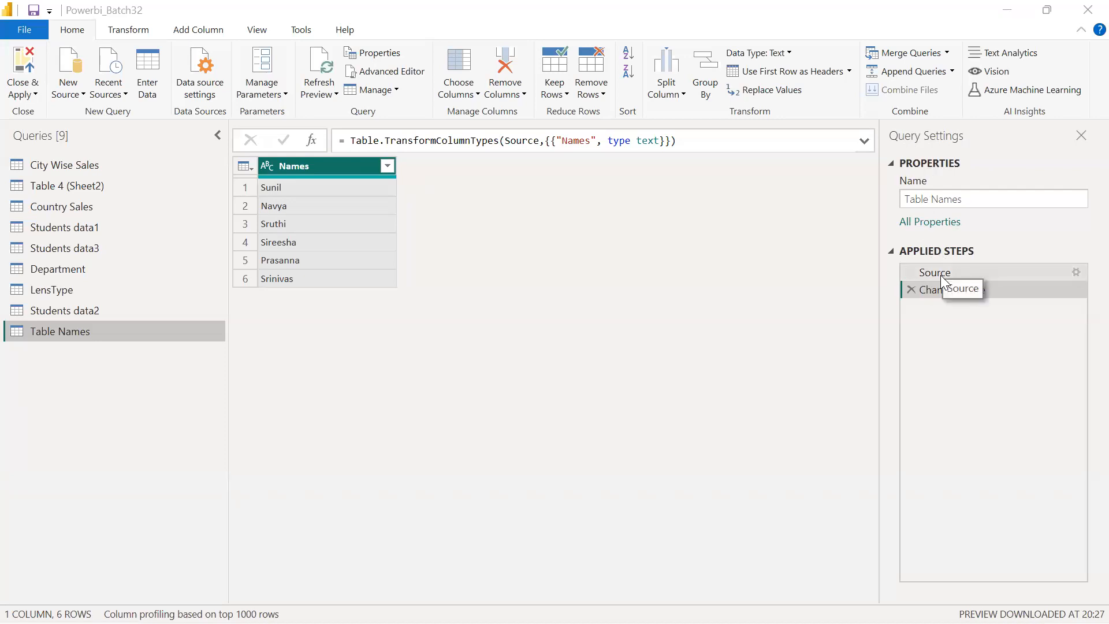
# Step: Edit the Source step of Table Names to add a seventh row with another first name, and return to the Changed Type step
pyautogui.click(1074, 274)
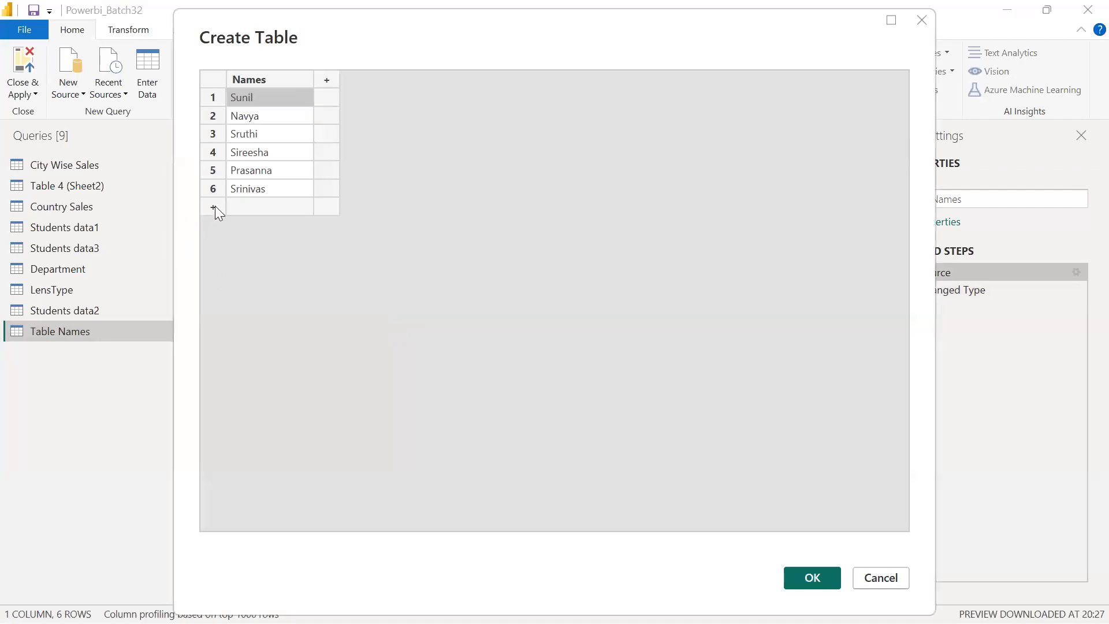
pyautogui.click(213, 207)
pyautogui.click(265, 206)
pyautogui.write('Narendra')
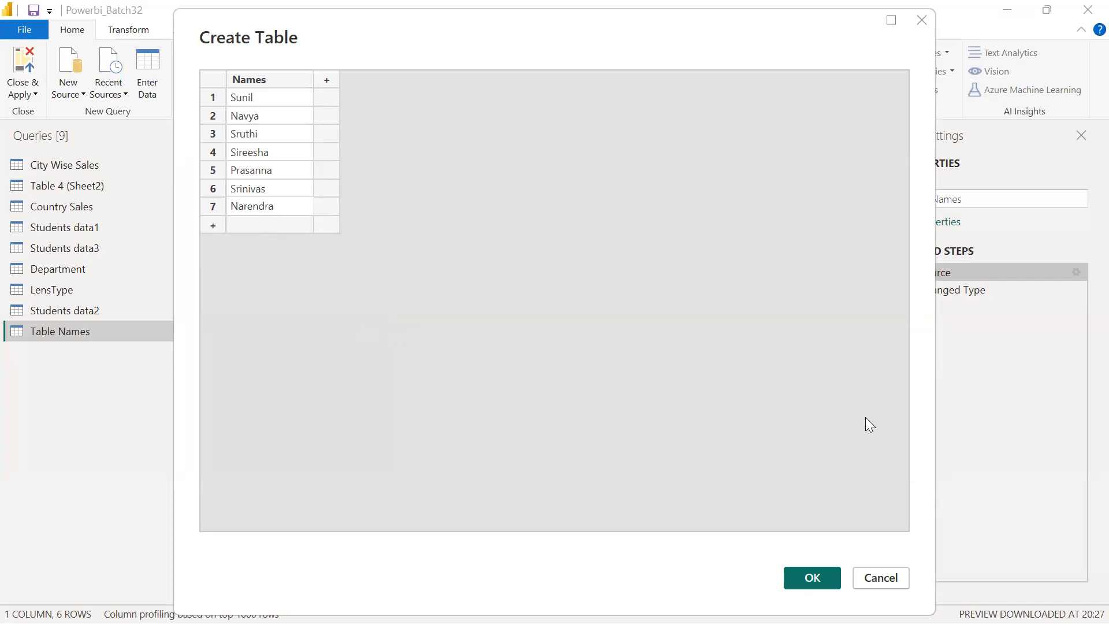
pyautogui.click(824, 576)
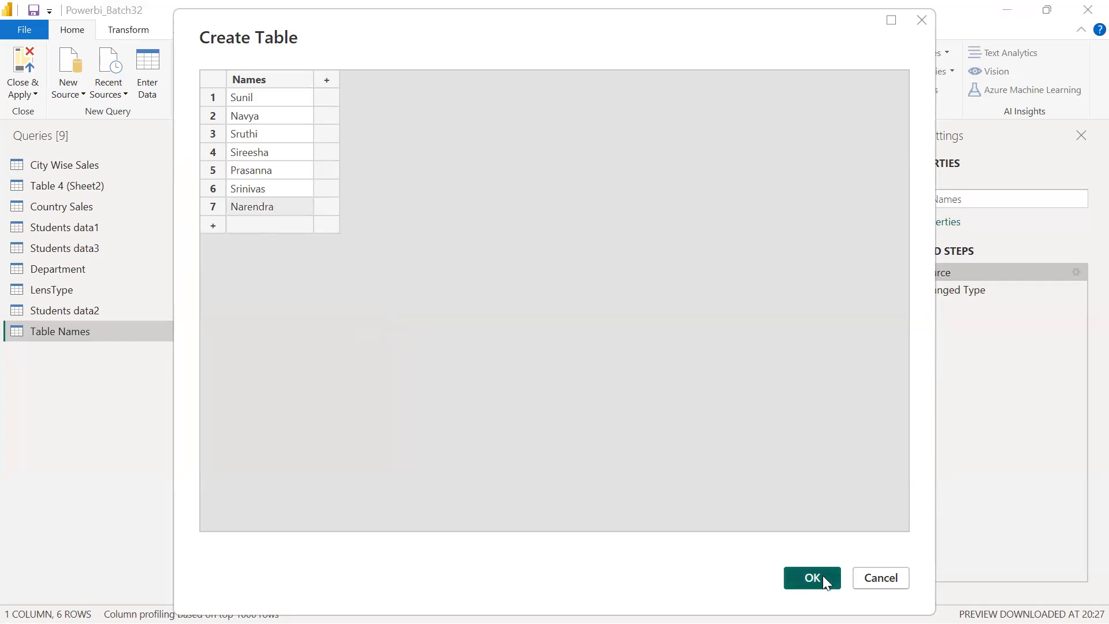
pyautogui.click(822, 576)
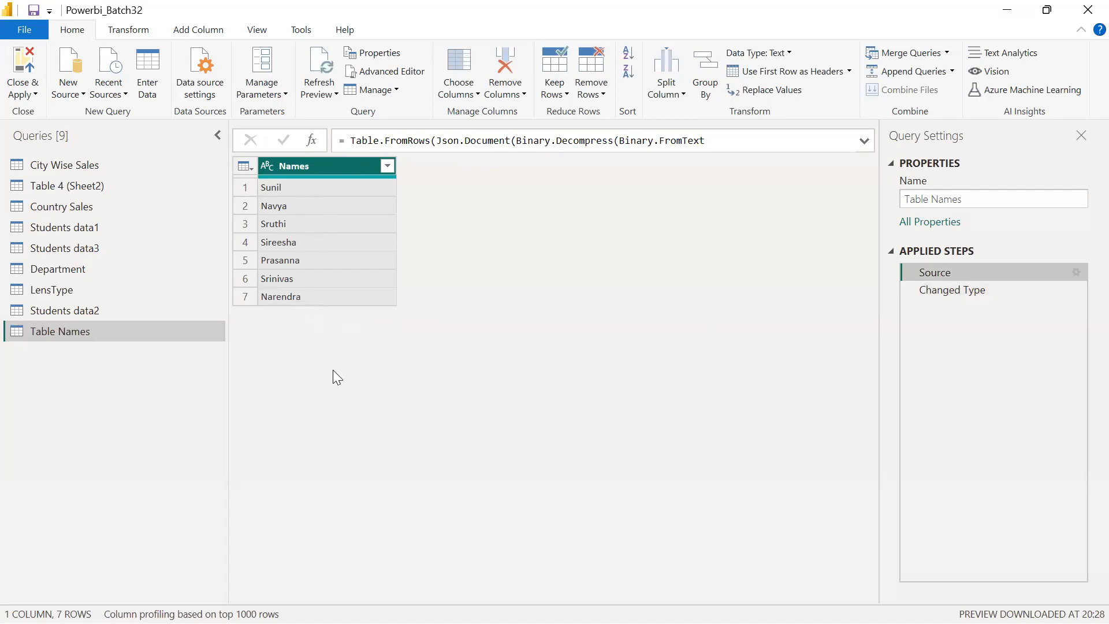
pyautogui.click(948, 291)
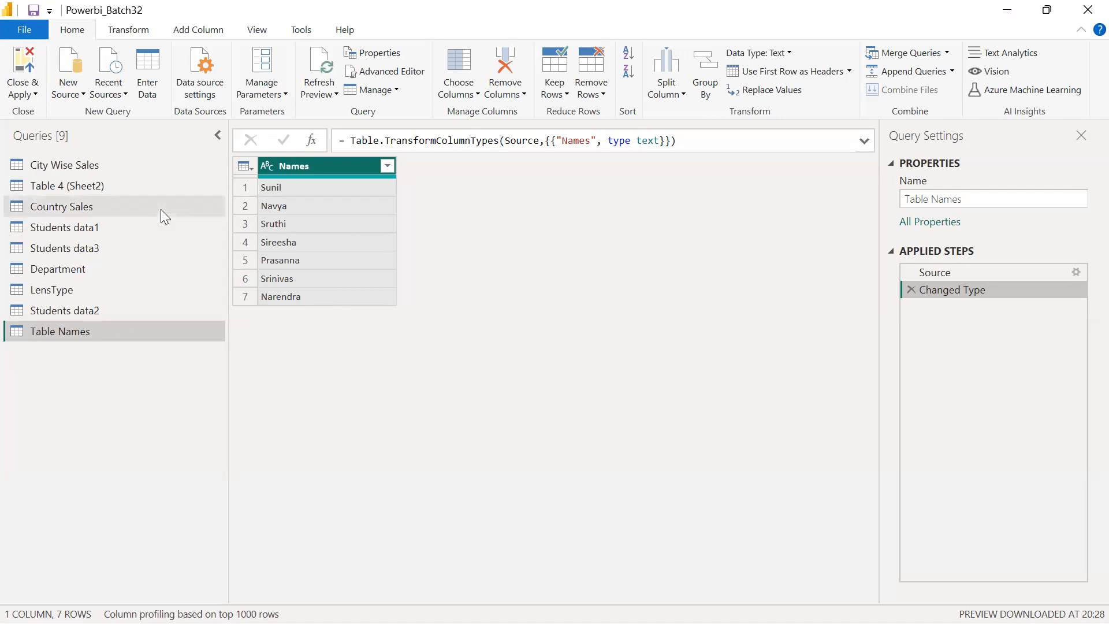
# Step: Compare the data and applied steps of the City Wise Sales and Table Names queries
pyautogui.click(108, 167)
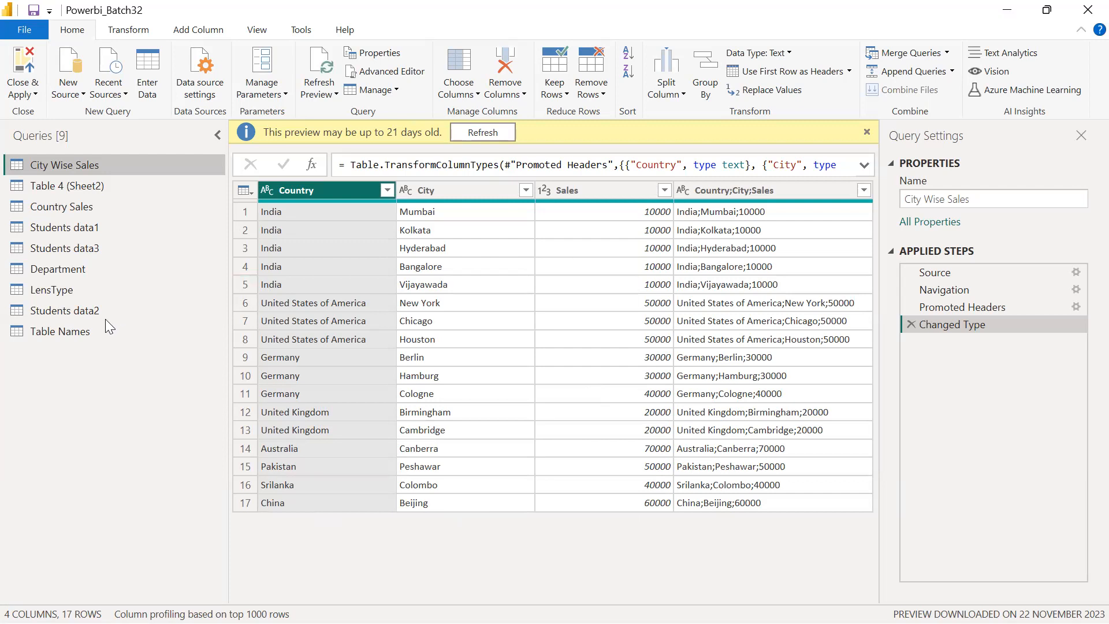
pyautogui.click(88, 330)
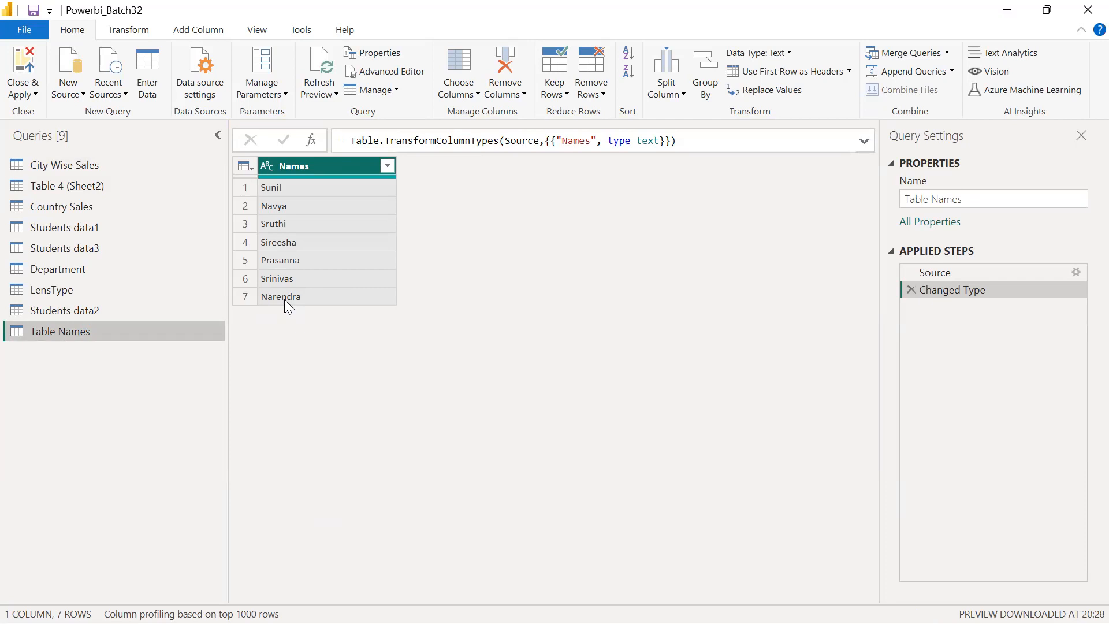
pyautogui.click(75, 165)
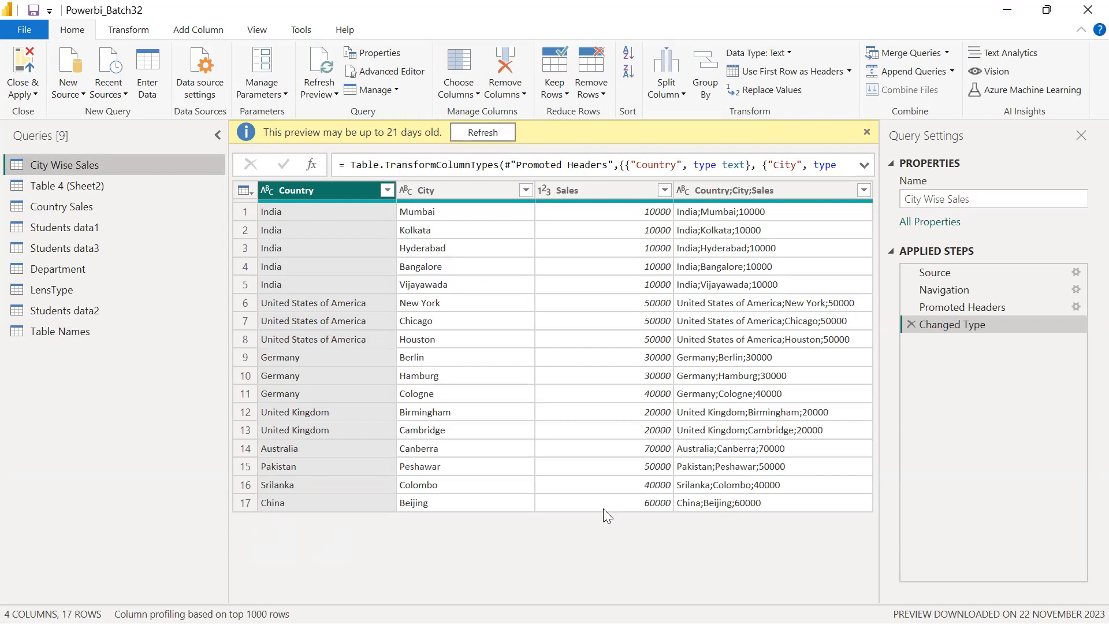
# Step: Examine the Excel file path in City Wise Sales' Source settings without changing it, and compare its Changed Type step with Table Names
pyautogui.click(1077, 270)
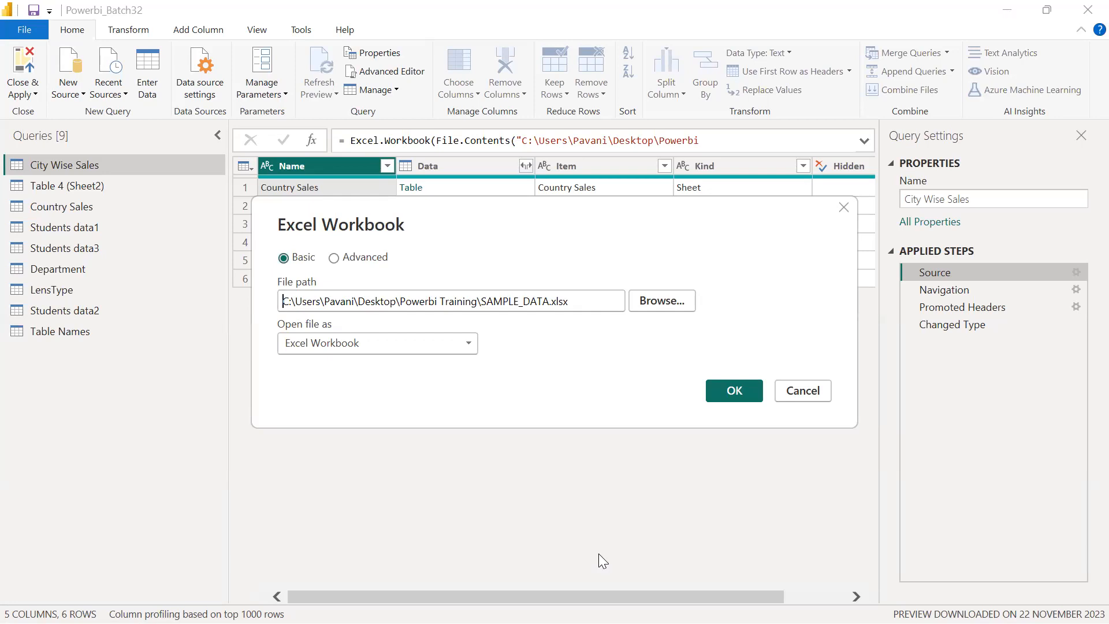
pyautogui.moveTo(586, 301); pyautogui.dragTo(263, 307)
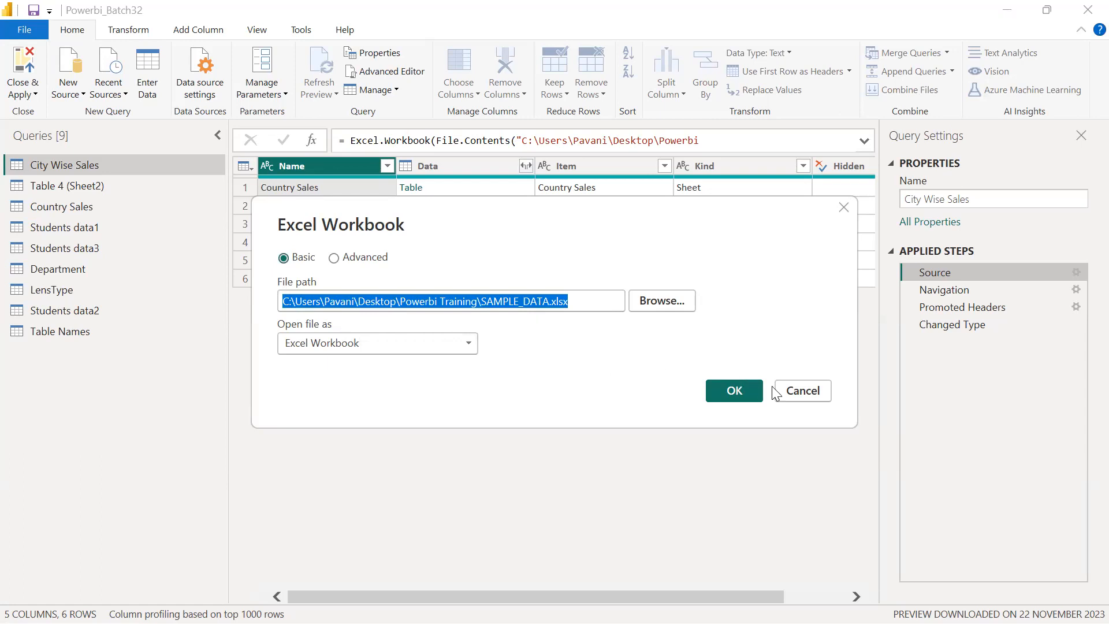
pyautogui.click(811, 399)
pyautogui.click(964, 325)
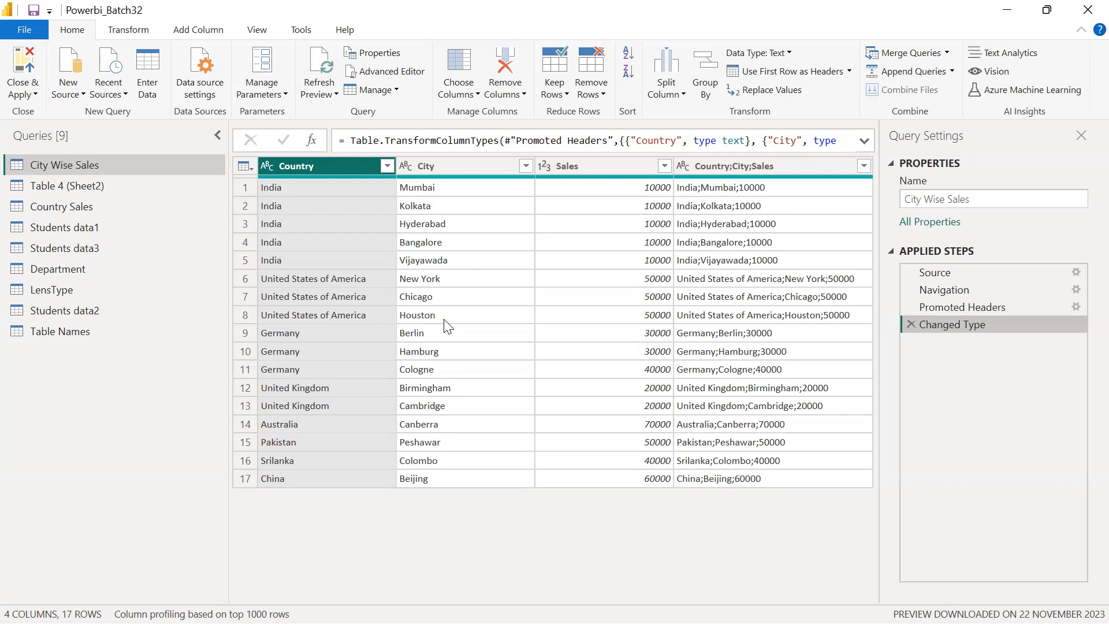
pyautogui.click(55, 332)
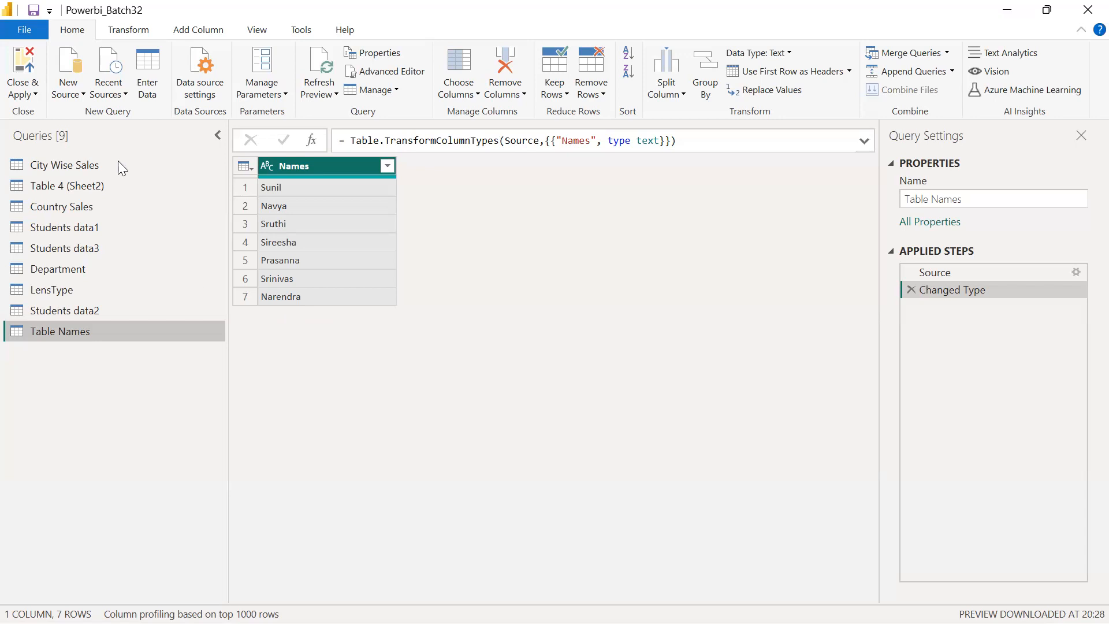
pyautogui.click(97, 171)
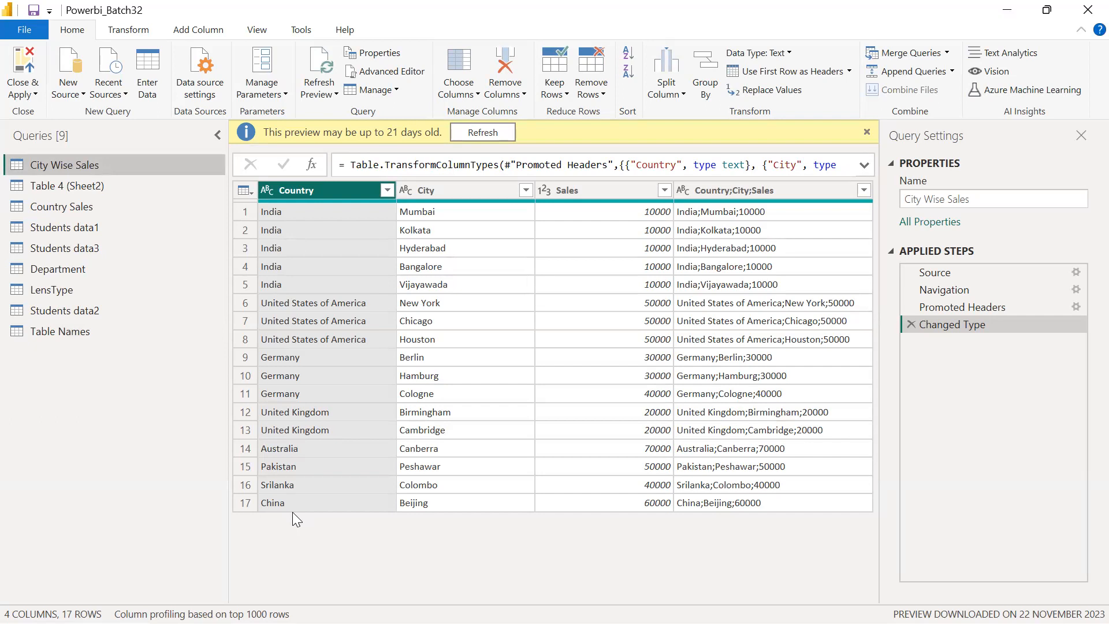
# Step: Switch to the Powerbi Training folder, open the SAMPLE_DATA workbook, and select cell A19 on the City Wise Sales sheet
pyautogui.hotkey('alt', 'Tab')
pyautogui.hotkey('alt', 'Tab')
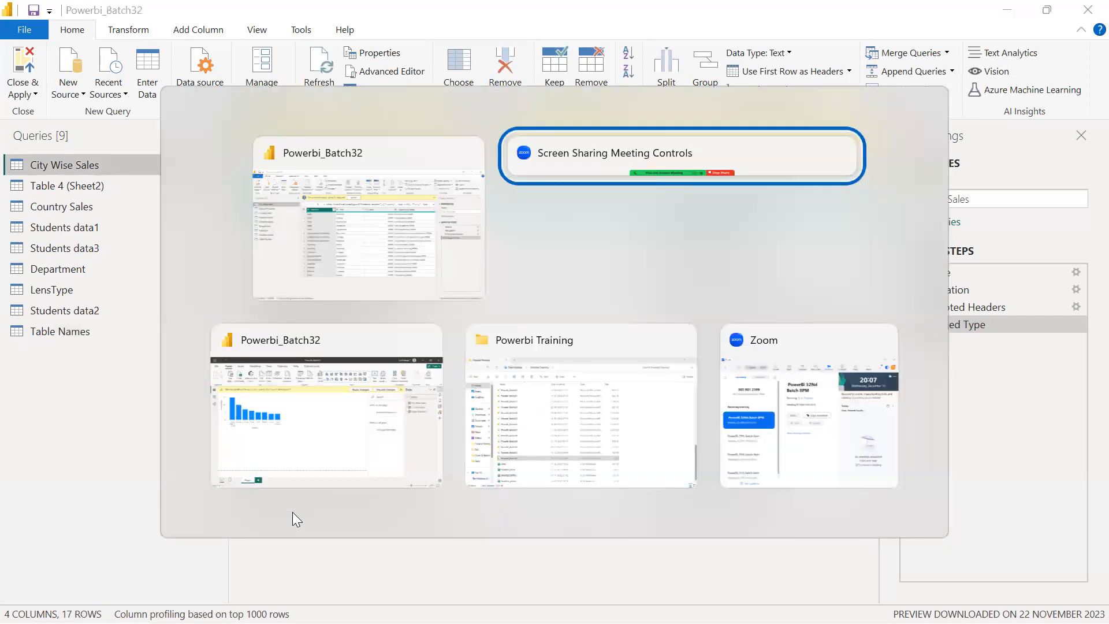
pyautogui.hotkey('alt', 'Tab')
pyautogui.click(566, 490)
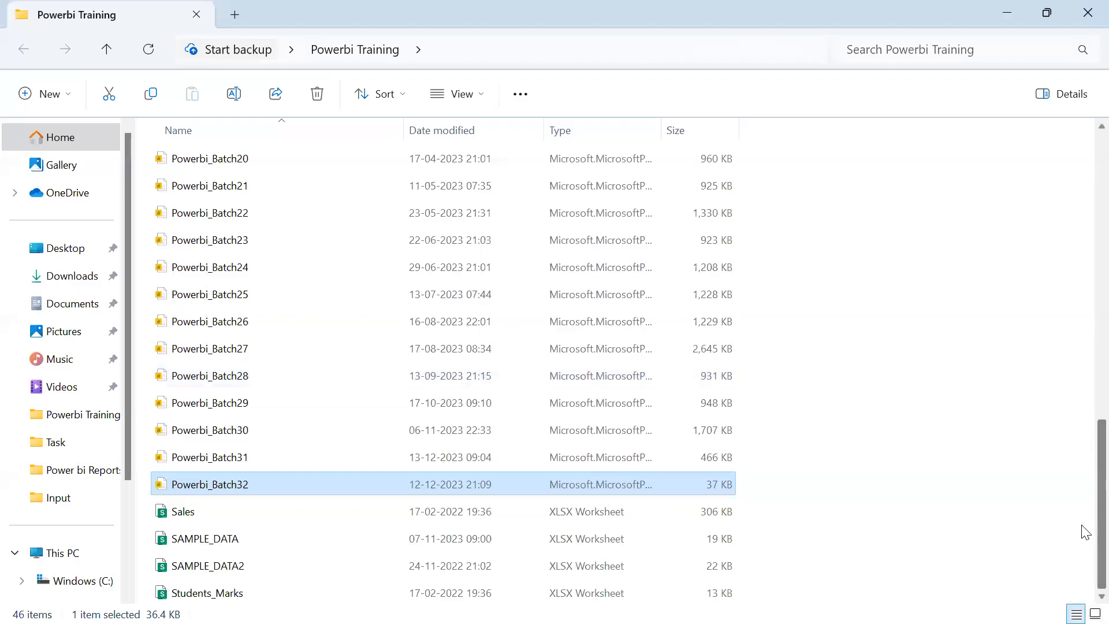
pyautogui.click(219, 539)
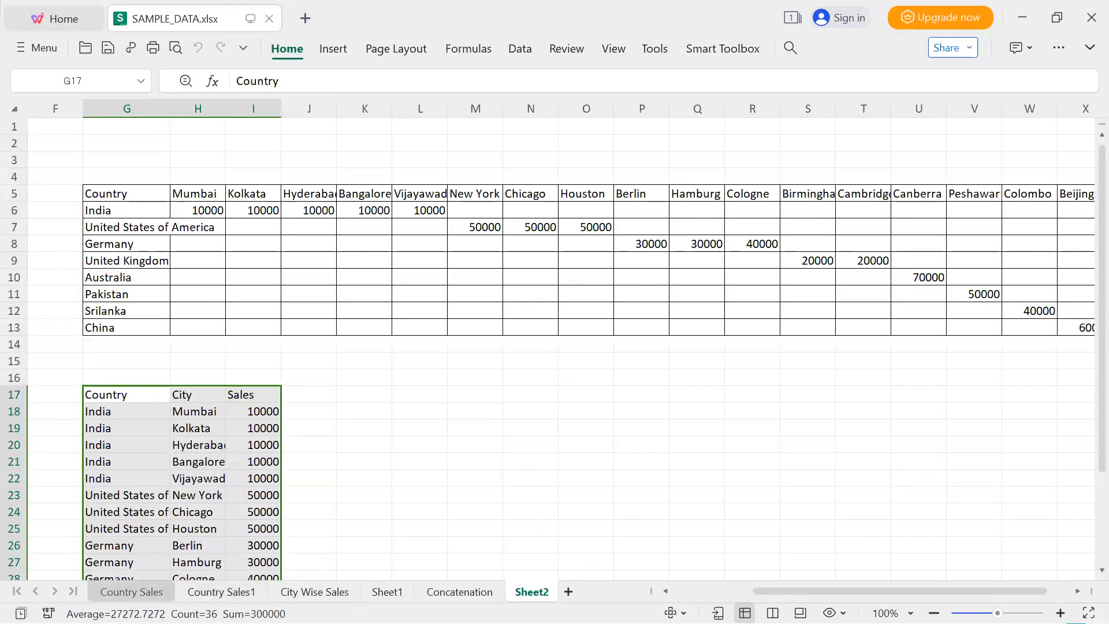
pyautogui.click(132, 591)
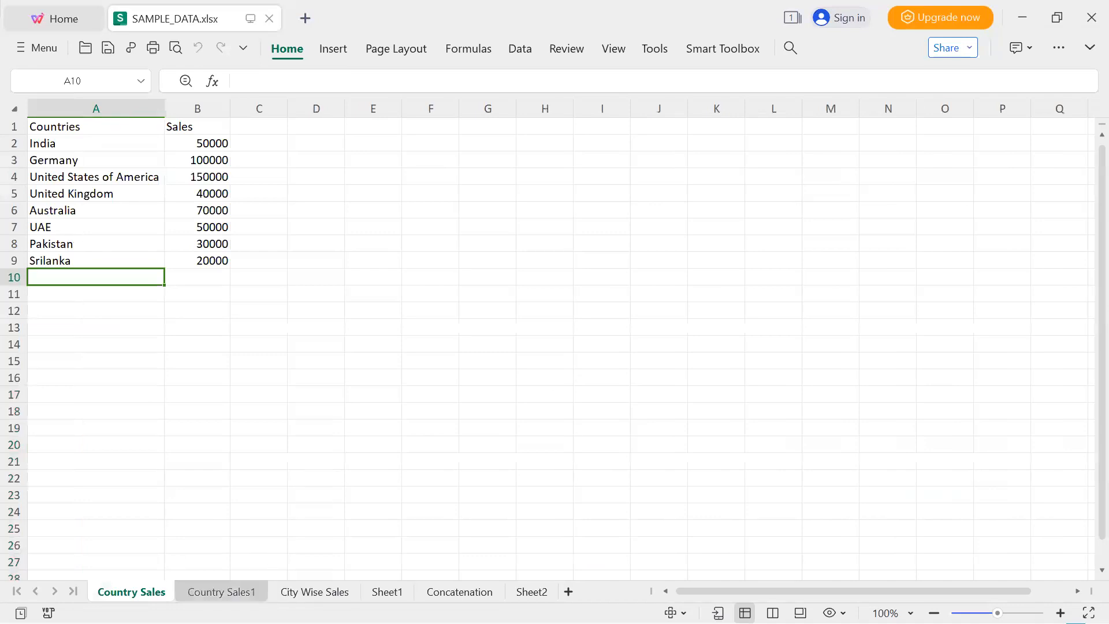
pyautogui.click(315, 591)
pyautogui.click(50, 429)
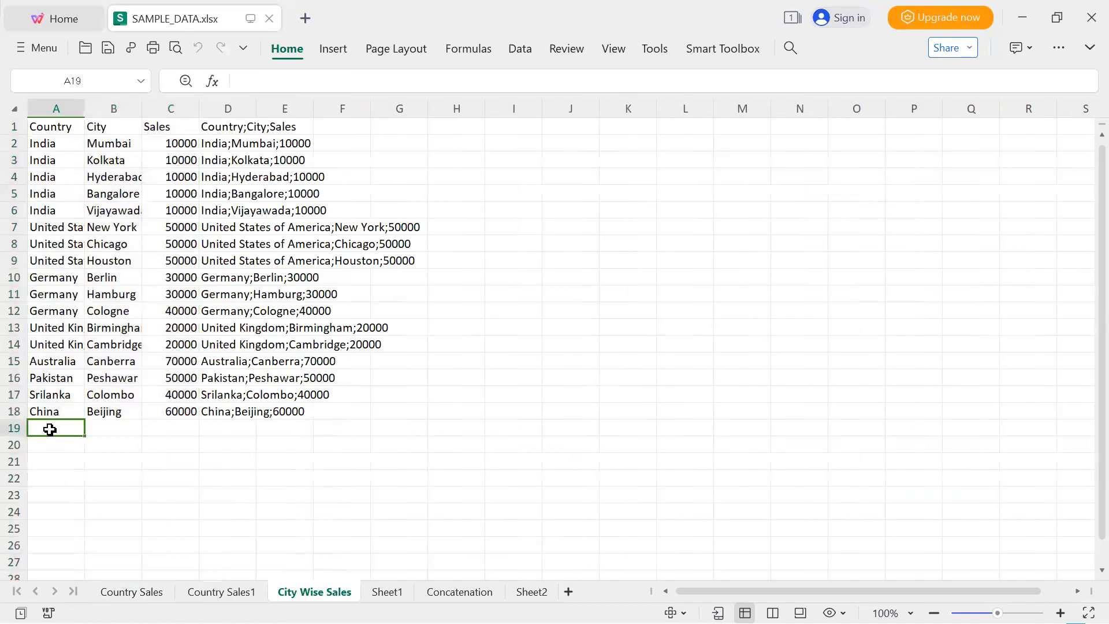
pyautogui.write('Paki')
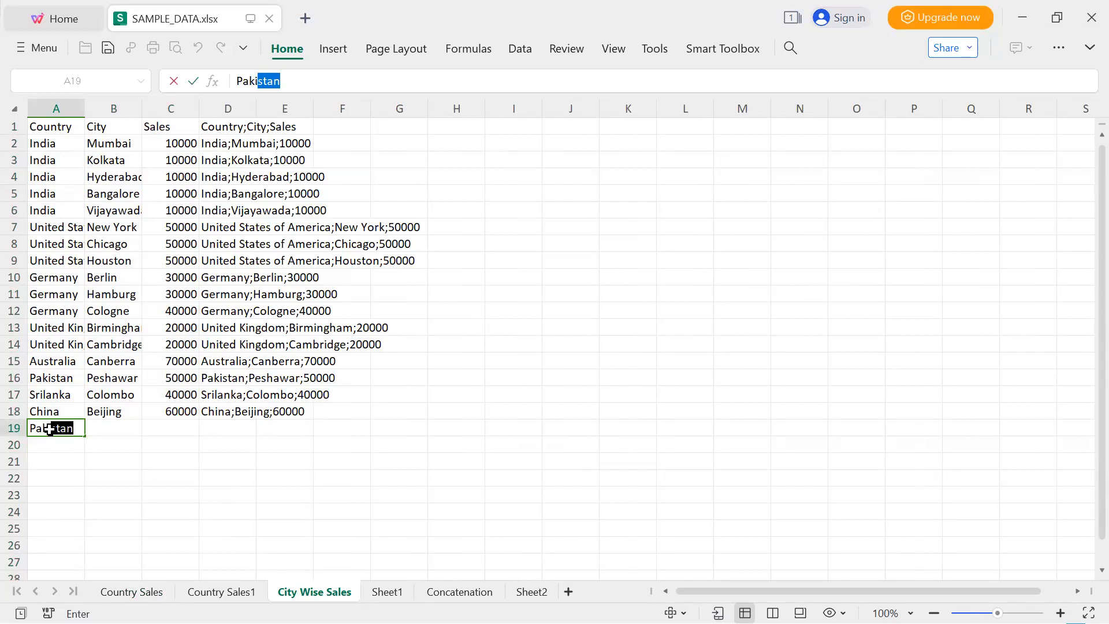
pyautogui.write('s')
pyautogui.press('Tab')
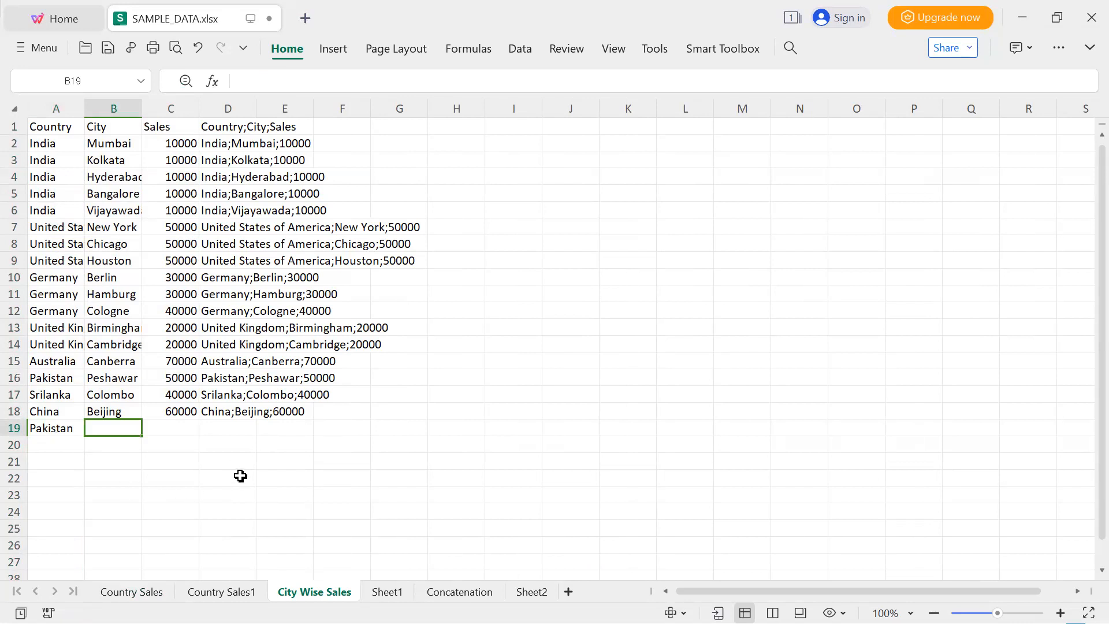
pyautogui.press('Left')
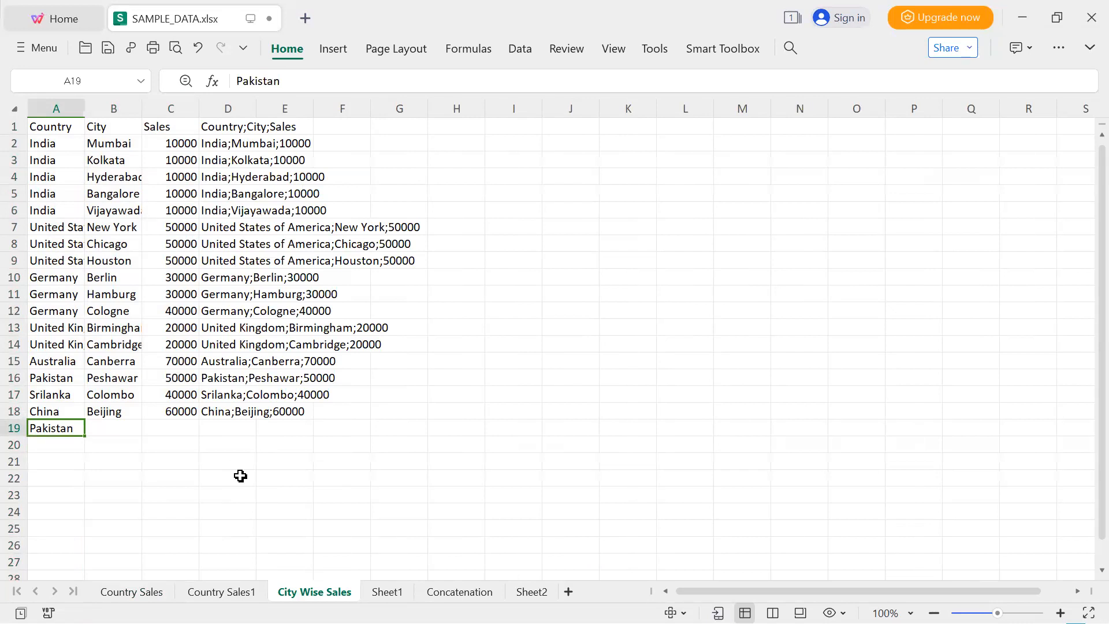
pyautogui.press('Delete')
# Step: Fill row 19 with the country Myanmar, the city Burma and sales of 70000
pyautogui.write('Myan')
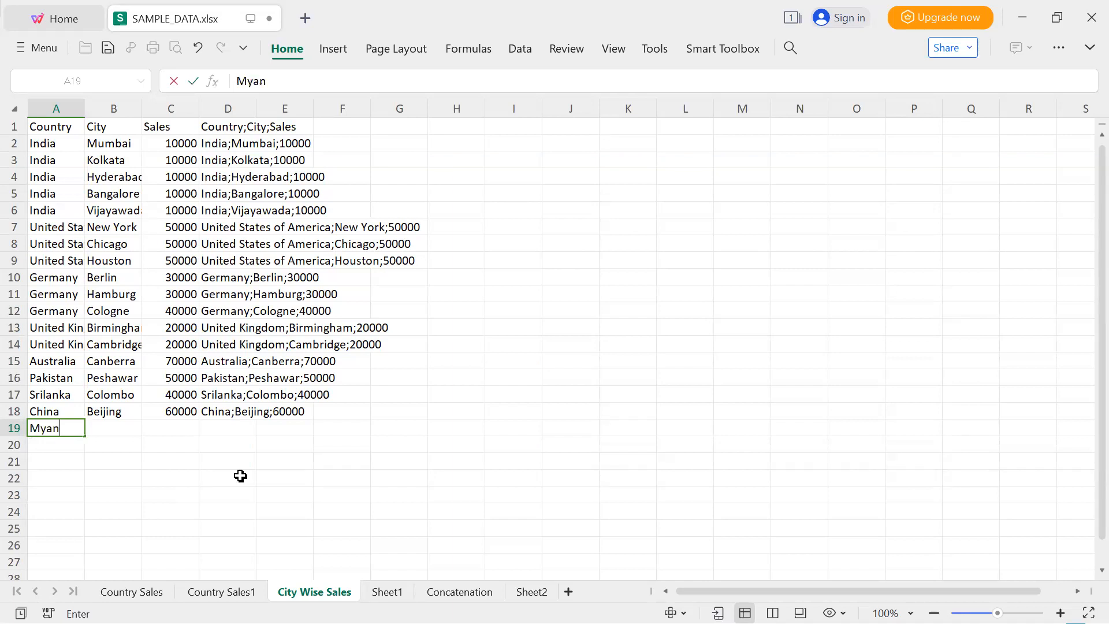
pyautogui.write('mar')
pyautogui.press('Tab')
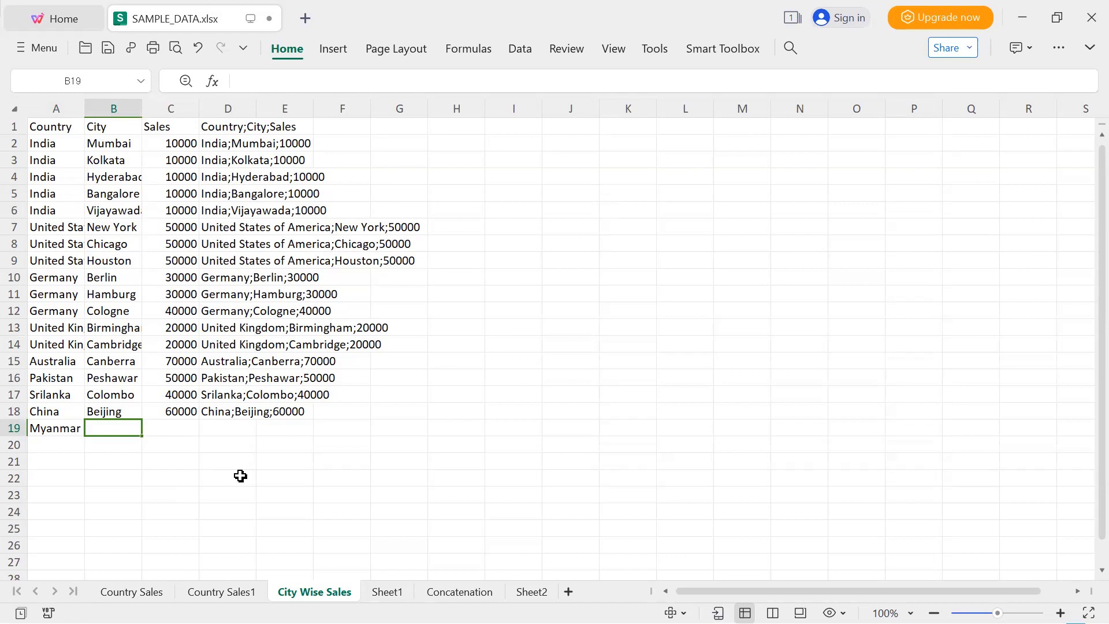
pyautogui.write('Burma')
pyautogui.press('Tab')
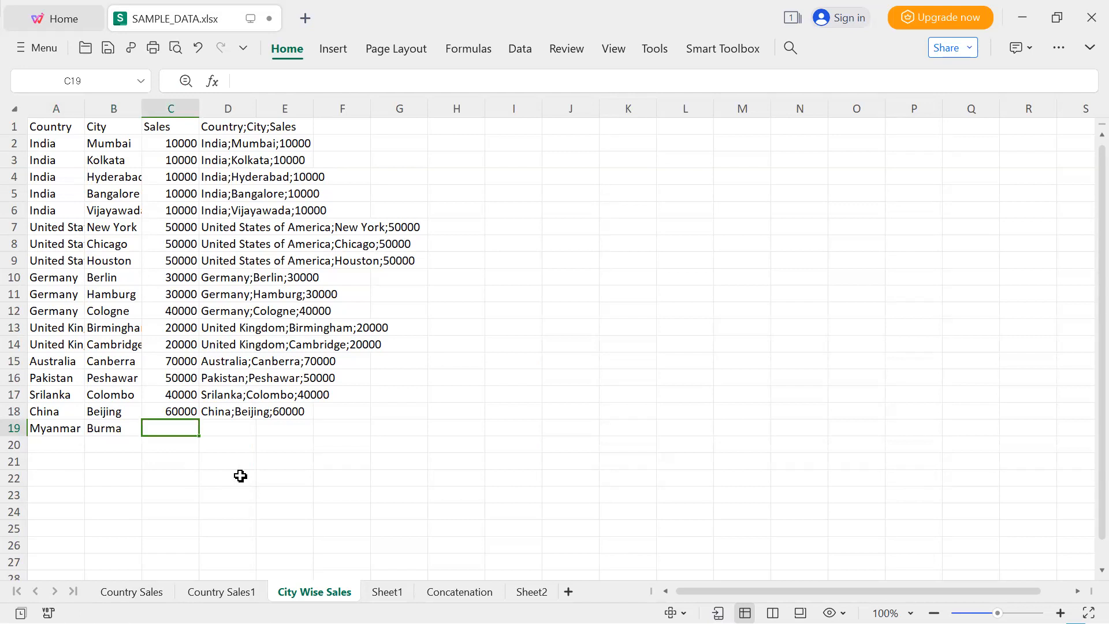
pyautogui.write('700')
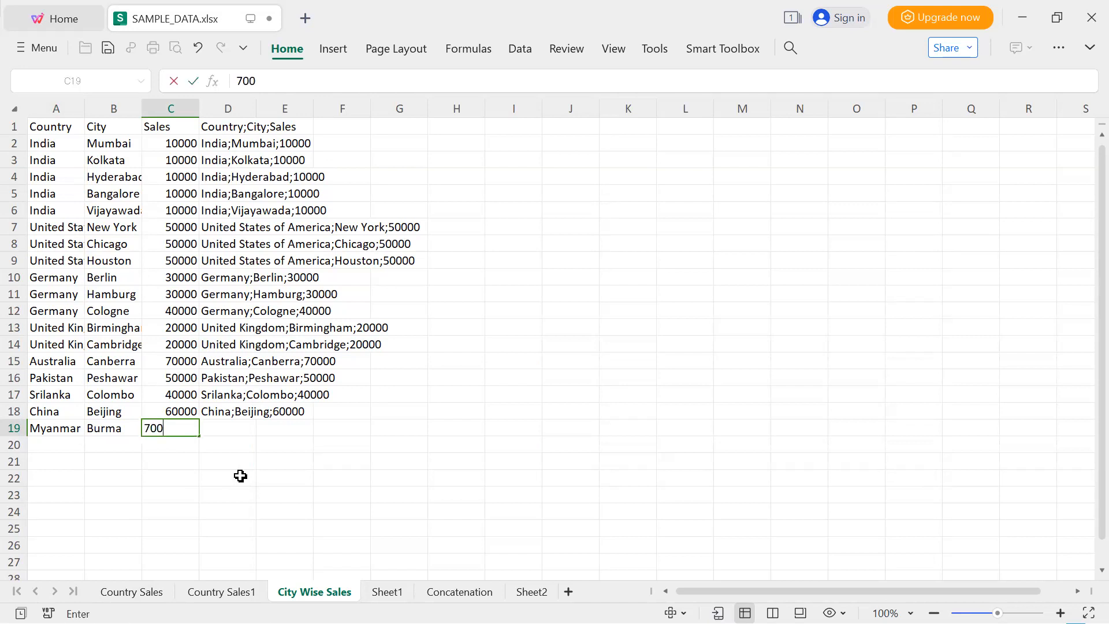
pyautogui.write('00')
pyautogui.press('Return')
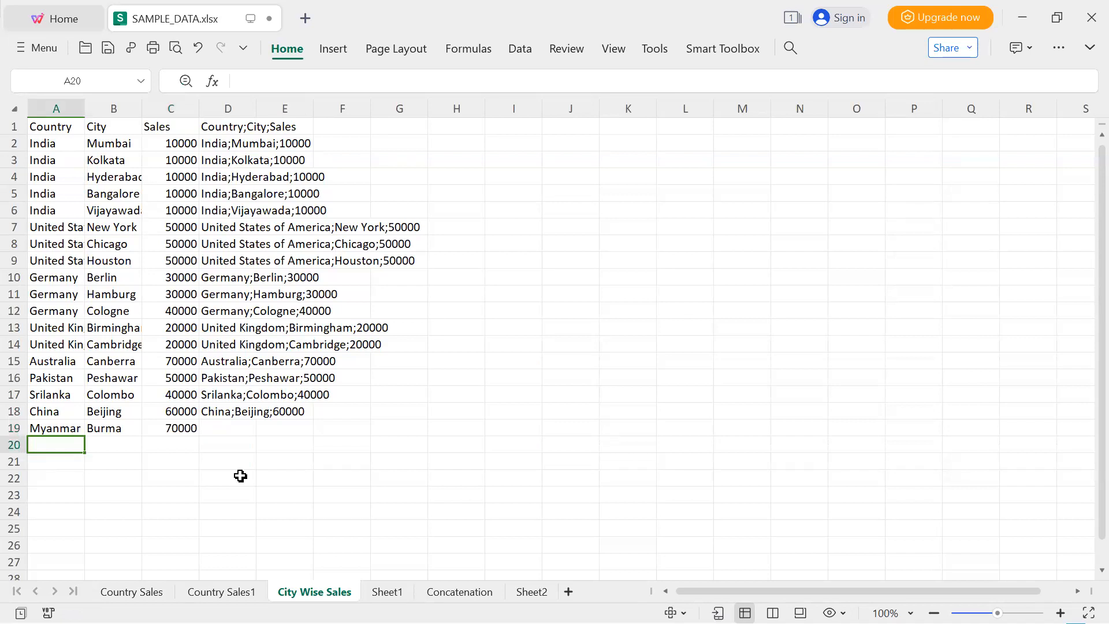
# Step: Enter a CONCATENATE formula in D19 that joins cells A19, B19 and C19
pyautogui.press('Up')
pyautogui.press('Right')
pyautogui.press('Right')
pyautogui.press('Right')
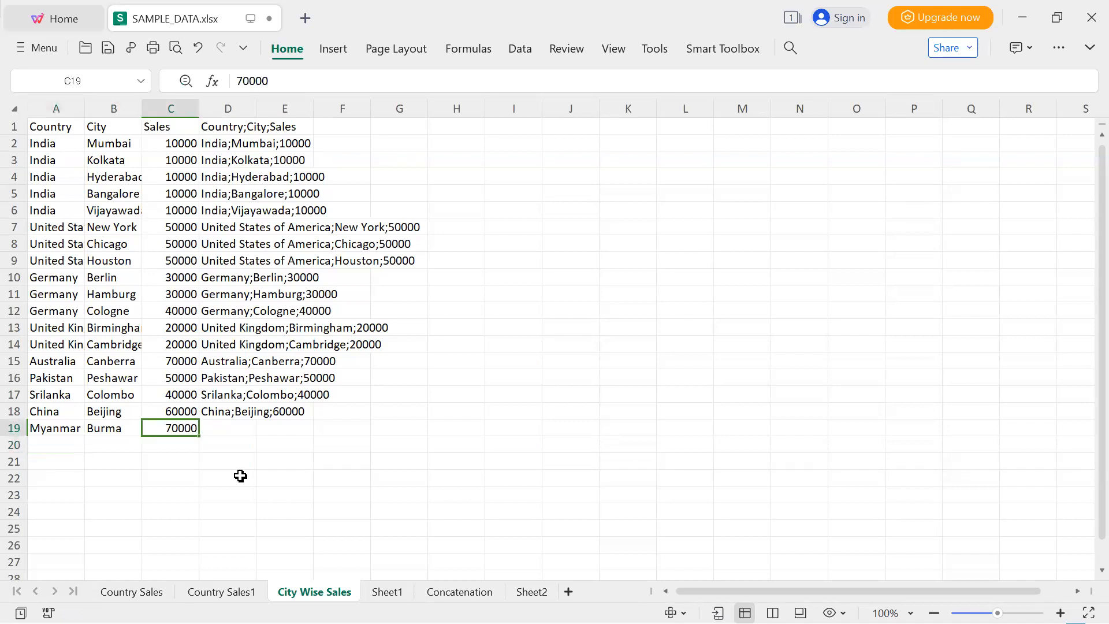
pyautogui.write('=conc')
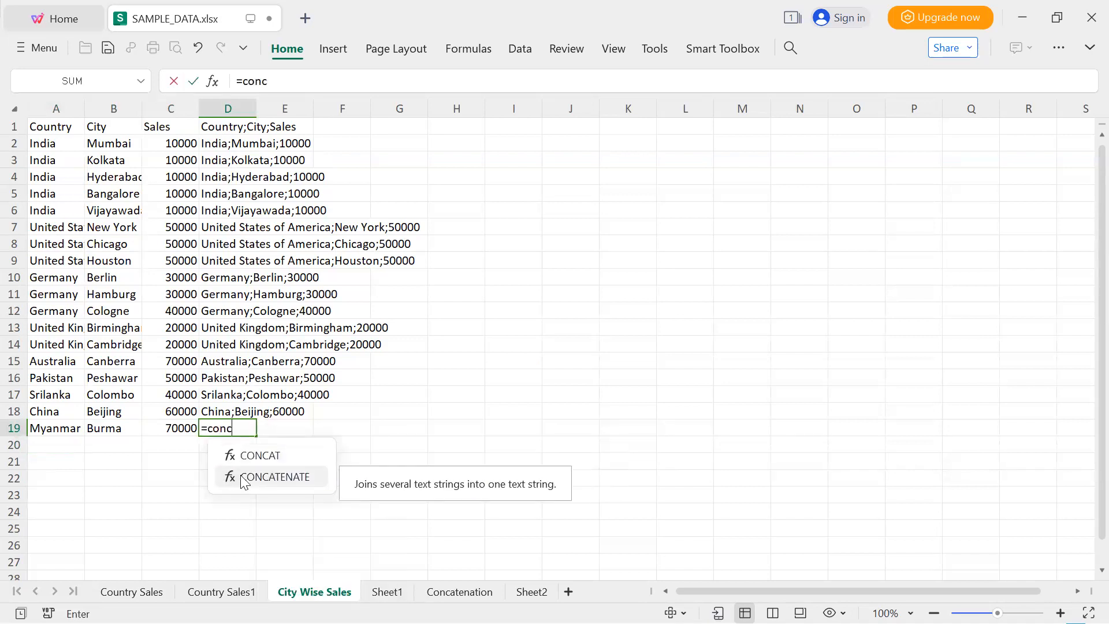
pyautogui.doubleClick(241, 477)
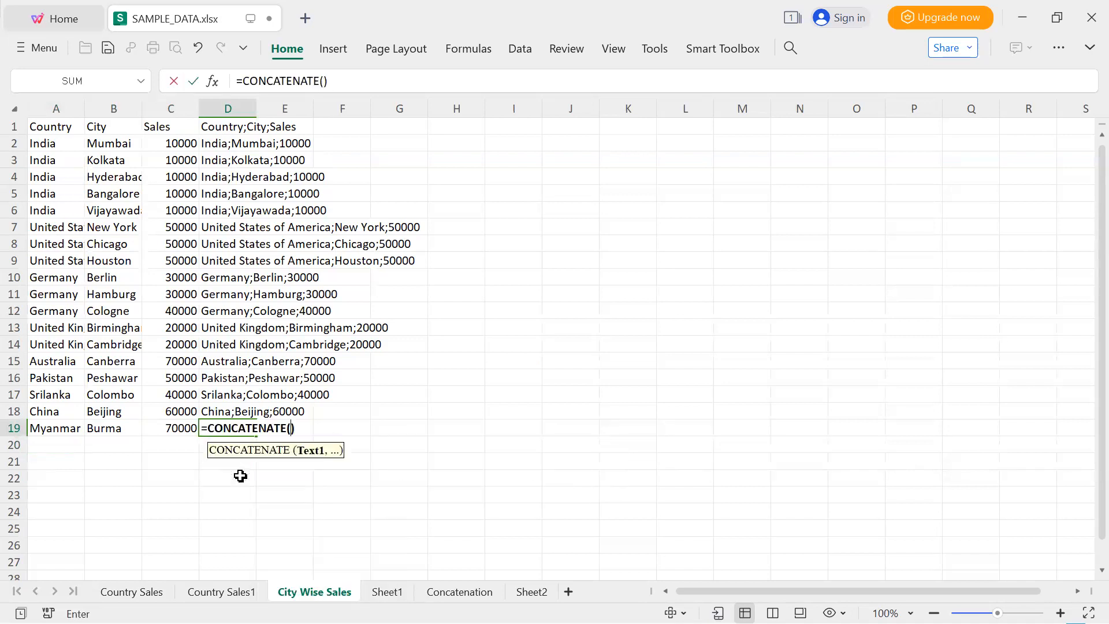
pyautogui.press('Left')
pyautogui.press('Left')
pyautogui.press('Left')
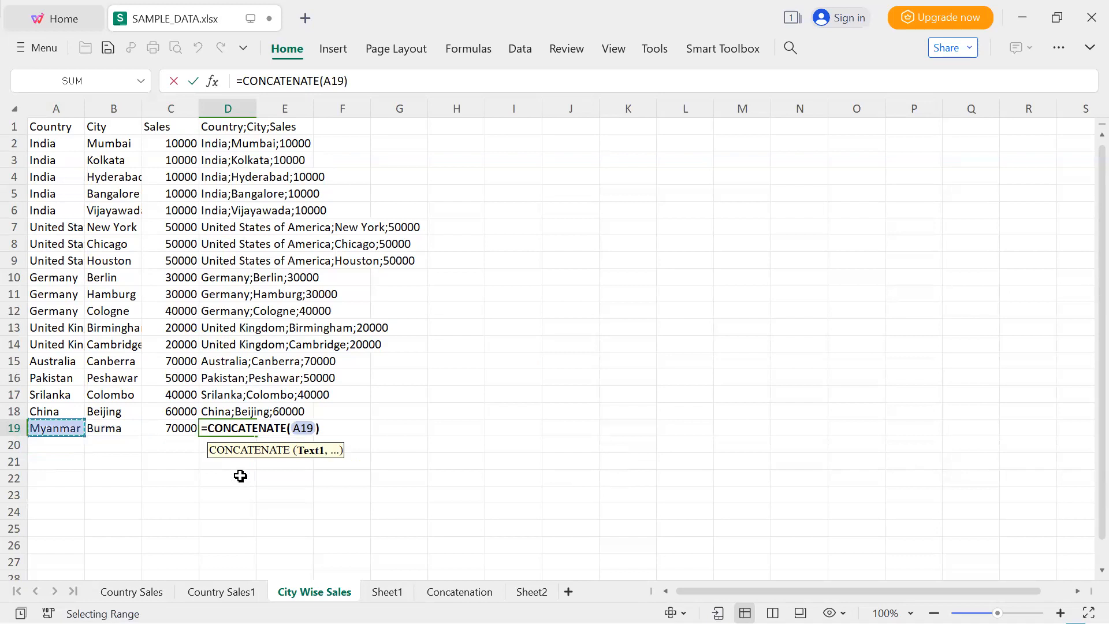
pyautogui.write(',')
pyautogui.press('Left')
pyautogui.press('Left')
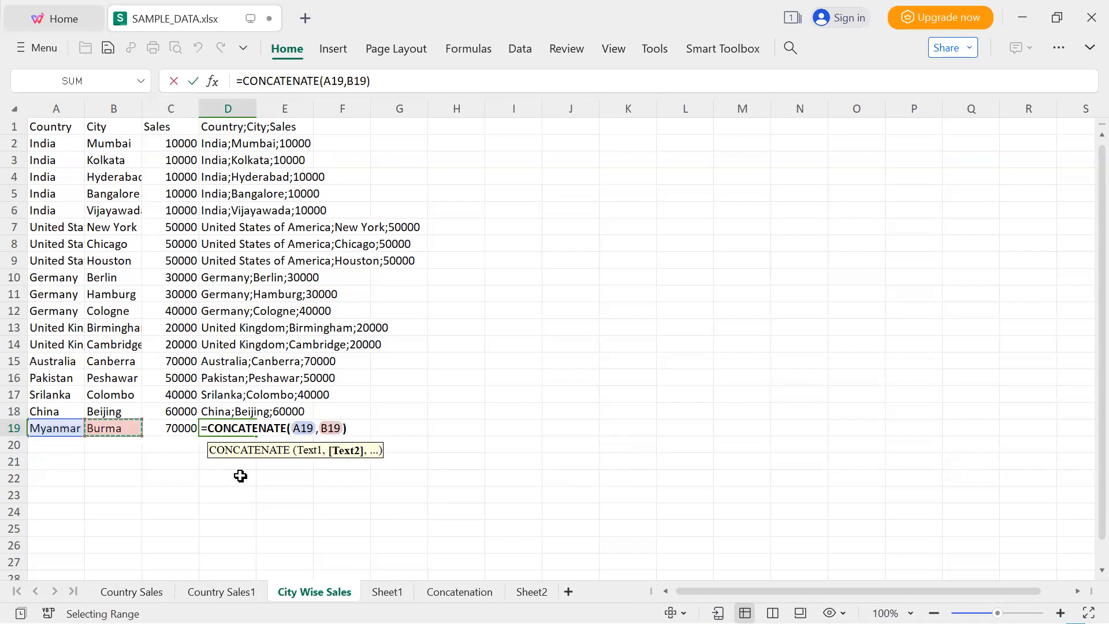
pyautogui.write(',')
pyautogui.press('Left')
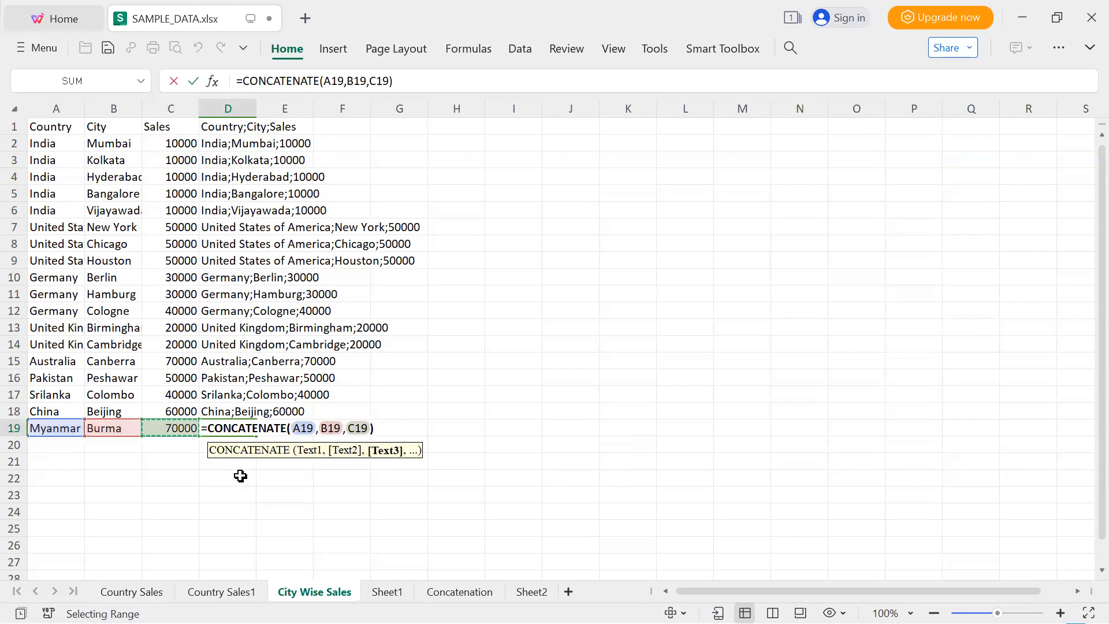
pyautogui.press('Return')
# Step: Replace the formula in D19 with its result by copying the cell and pasting it in place as Values
pyautogui.press('Up')
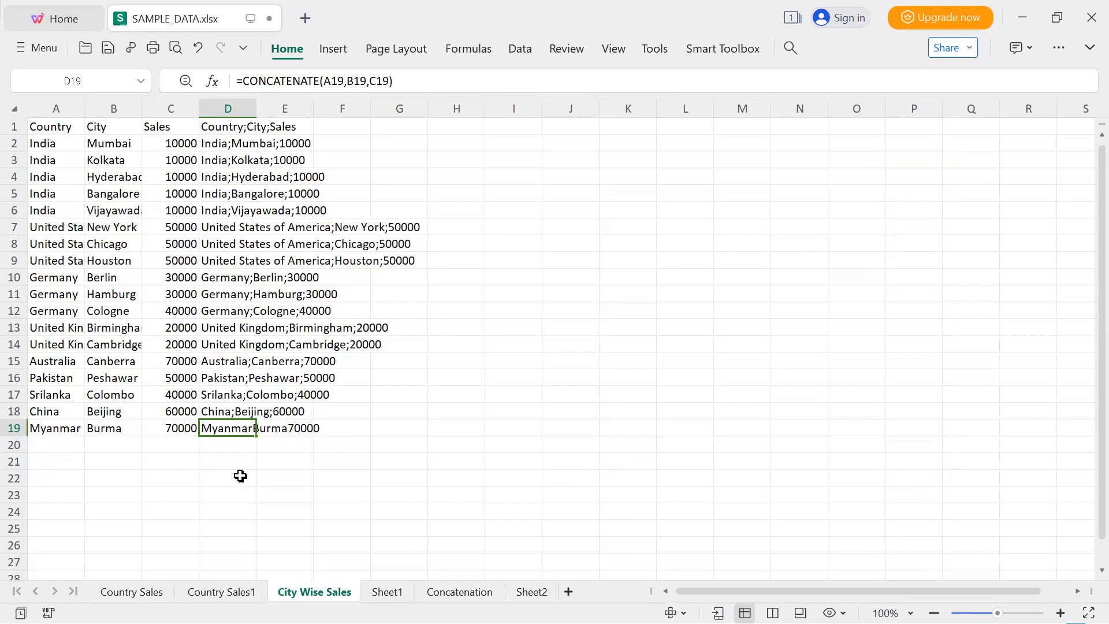
pyautogui.hotkey('ctrl', 'c')
pyautogui.hotkey('ctrl', 'alt', 'v')
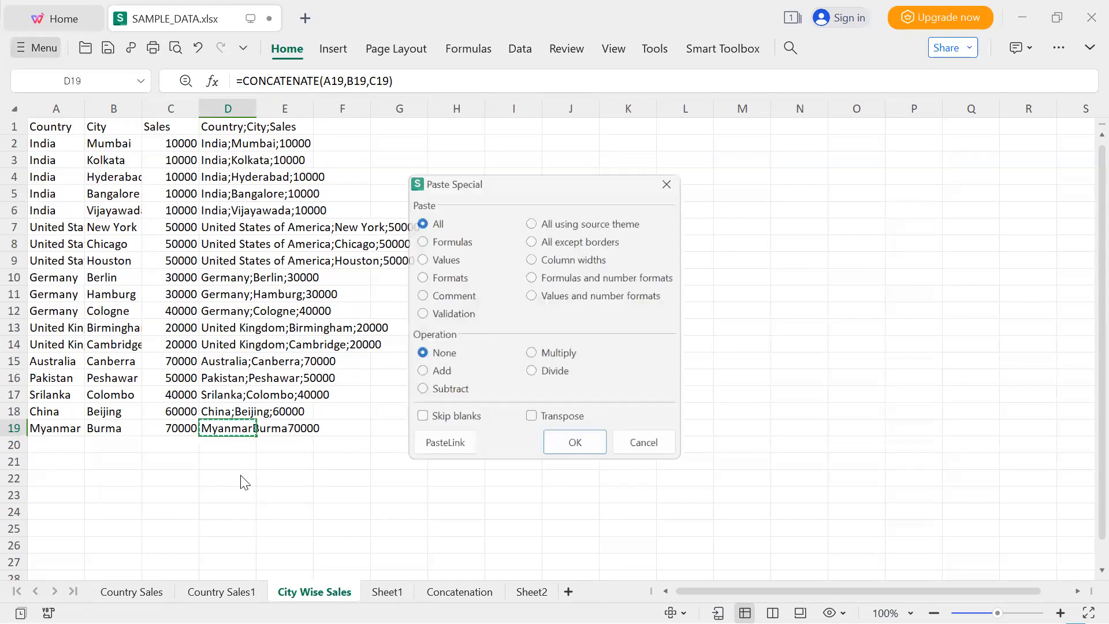
pyautogui.press('Down')
pyautogui.press('Down')
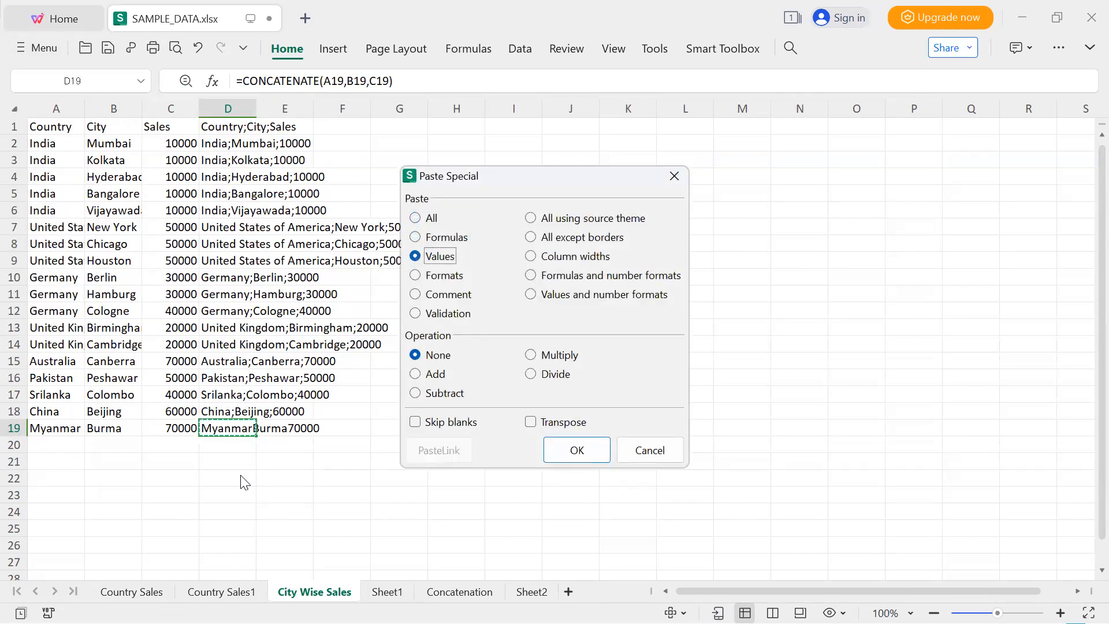
pyautogui.press('Return')
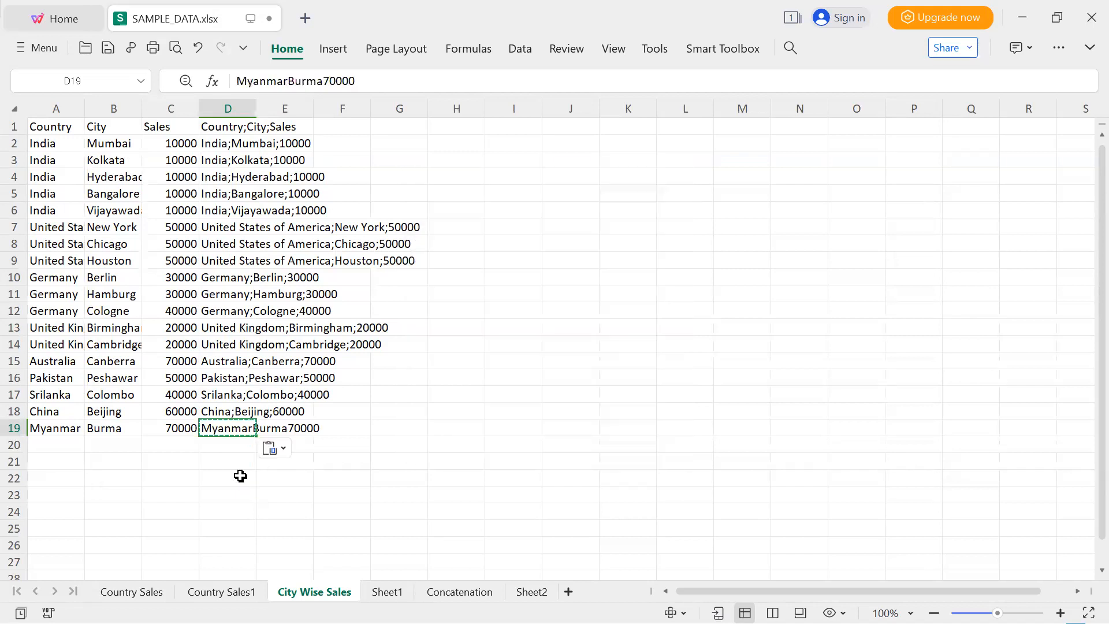
# Step: Return to cell A1 of the City Wise Sales sheet, then save and close the workbook
pyautogui.press('Up')
pyautogui.press('Up')
pyautogui.press('Up')
pyautogui.press('Up')
pyautogui.press('Up')
pyautogui.press('Up')
pyautogui.press('Up')
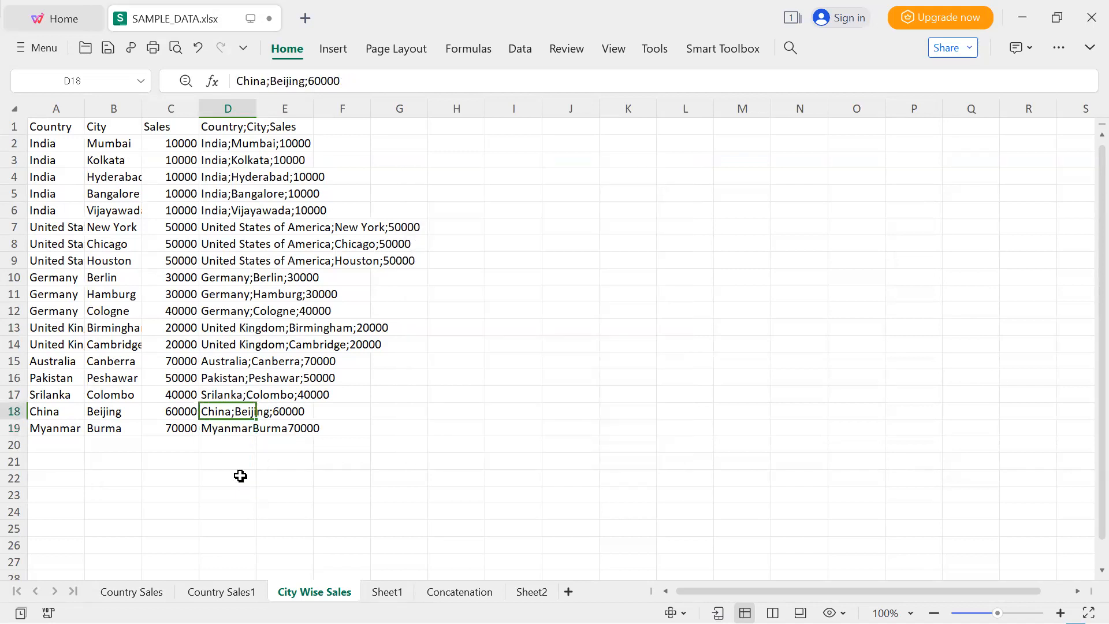
pyautogui.hotkey('ctrl', 'Up')
pyautogui.hotkey('ctrl', 'Left')
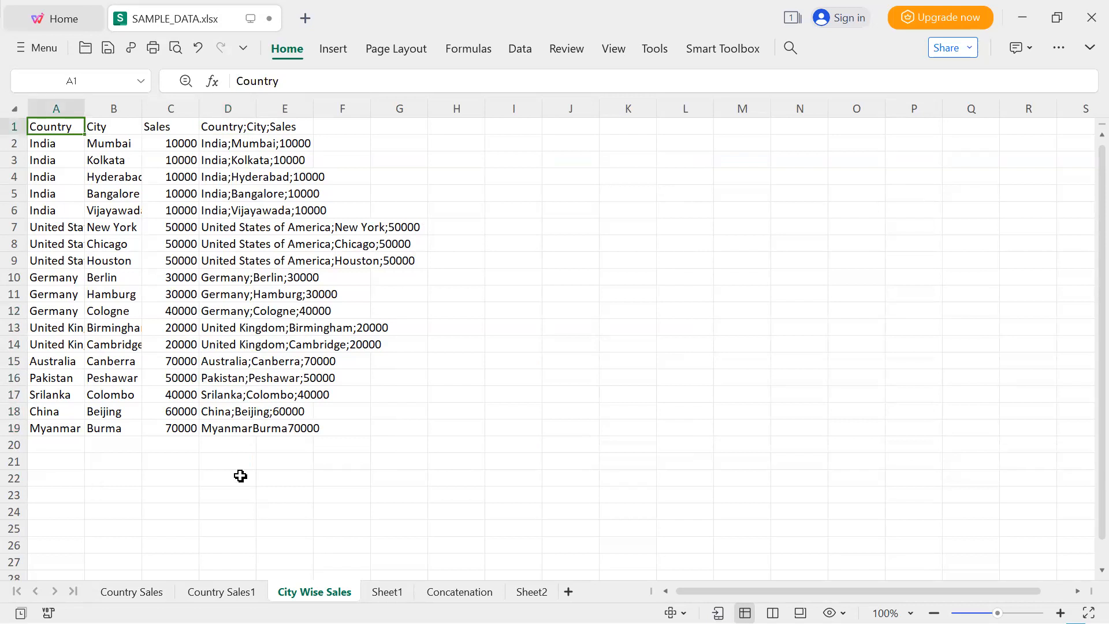
pyautogui.hotkey('ctrl', 's')
pyautogui.click(45, 144)
pyautogui.click(53, 130)
pyautogui.hotkey('alt', 'Tab')
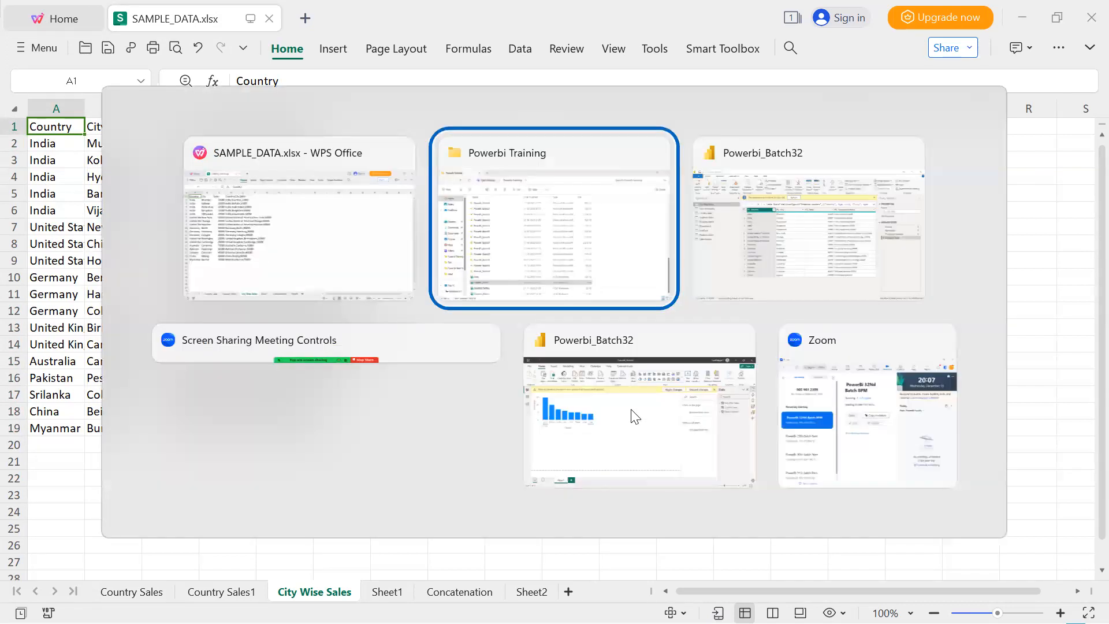
pyautogui.hotkey('alt', 'shift', 'Tab')
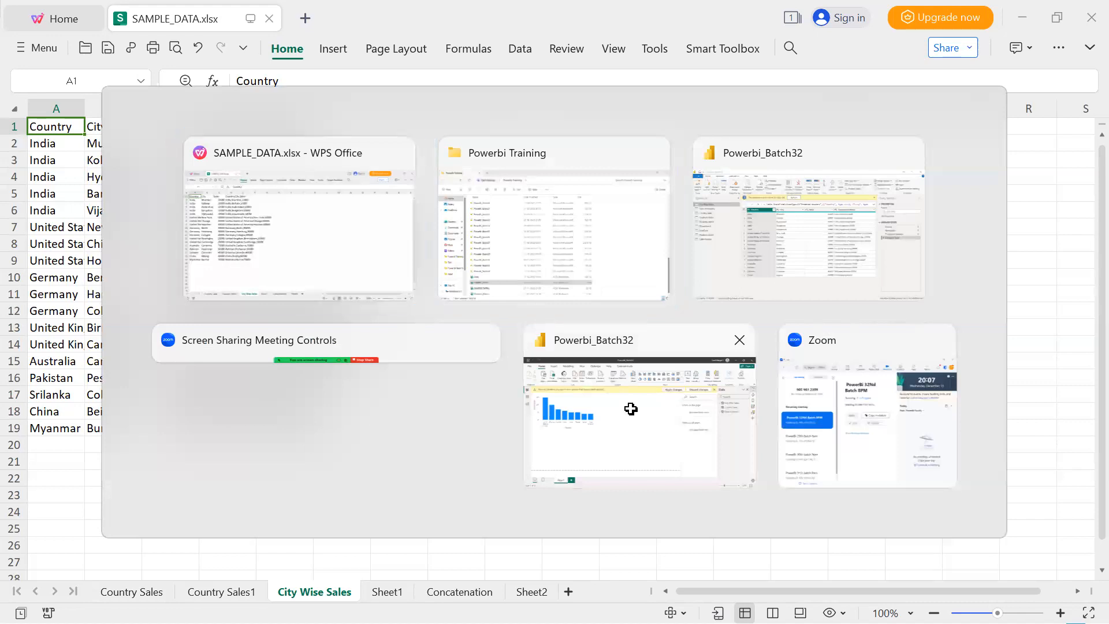
pyautogui.click(1092, 18)
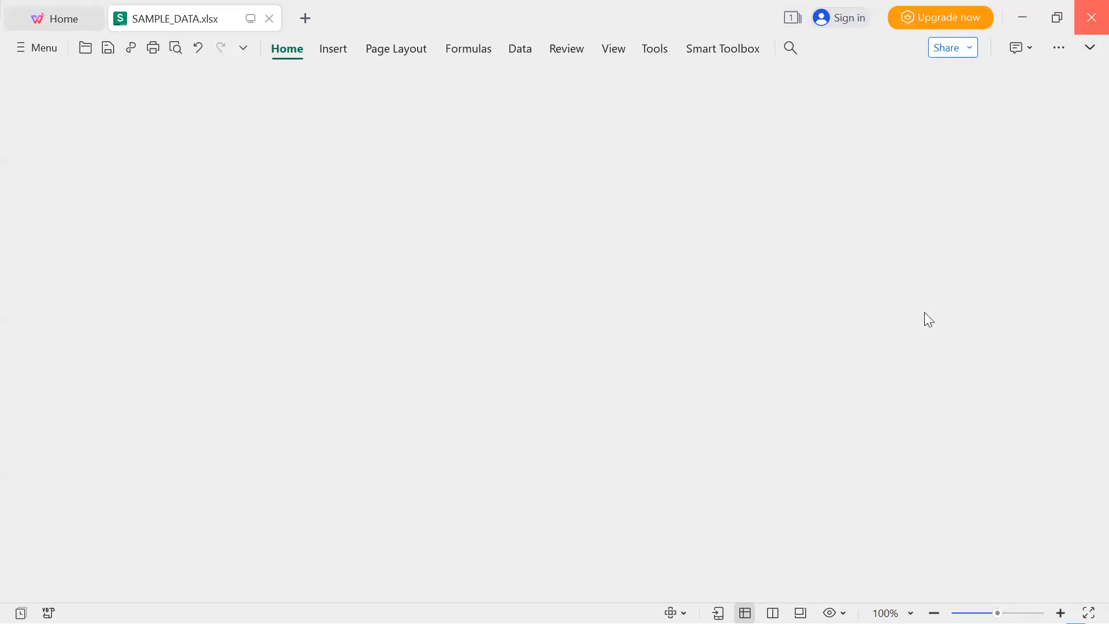
# Step: Switch back to Power Query Editor and refresh the preview of the City Wise Sales query
pyautogui.hotkey('alt', 'Tab')
pyautogui.hotkey('alt', 'Tab')
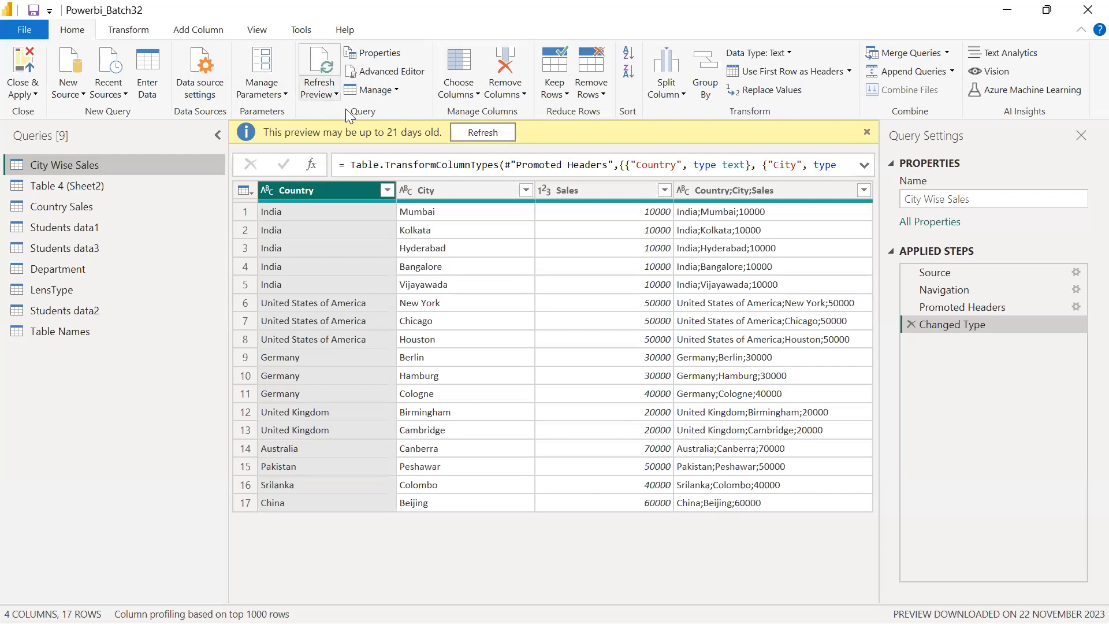
pyautogui.click(331, 96)
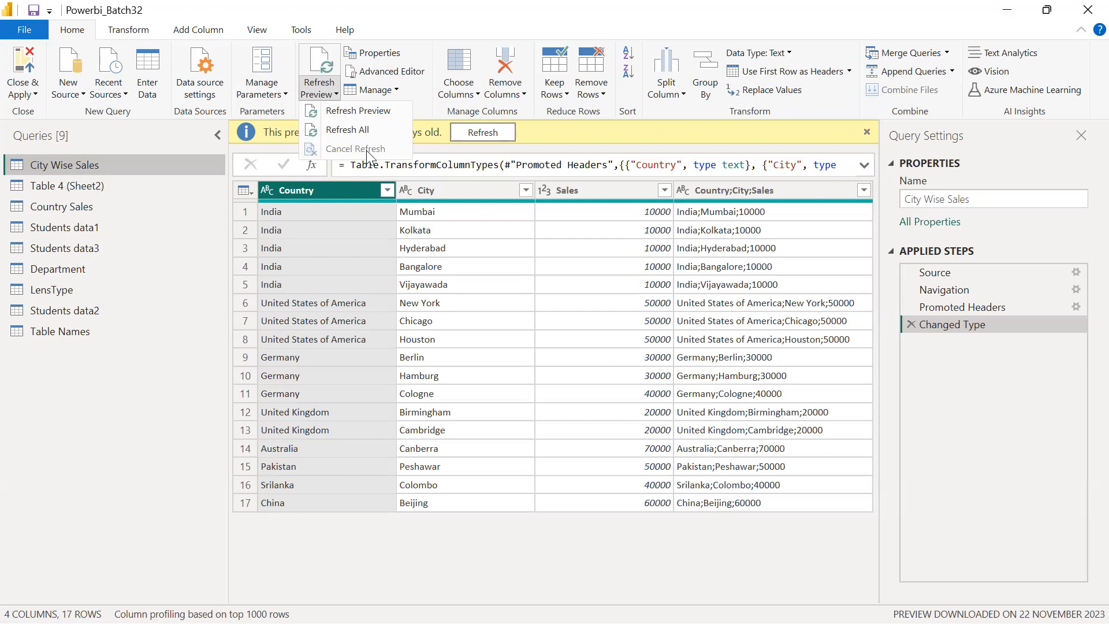
pyautogui.click(374, 111)
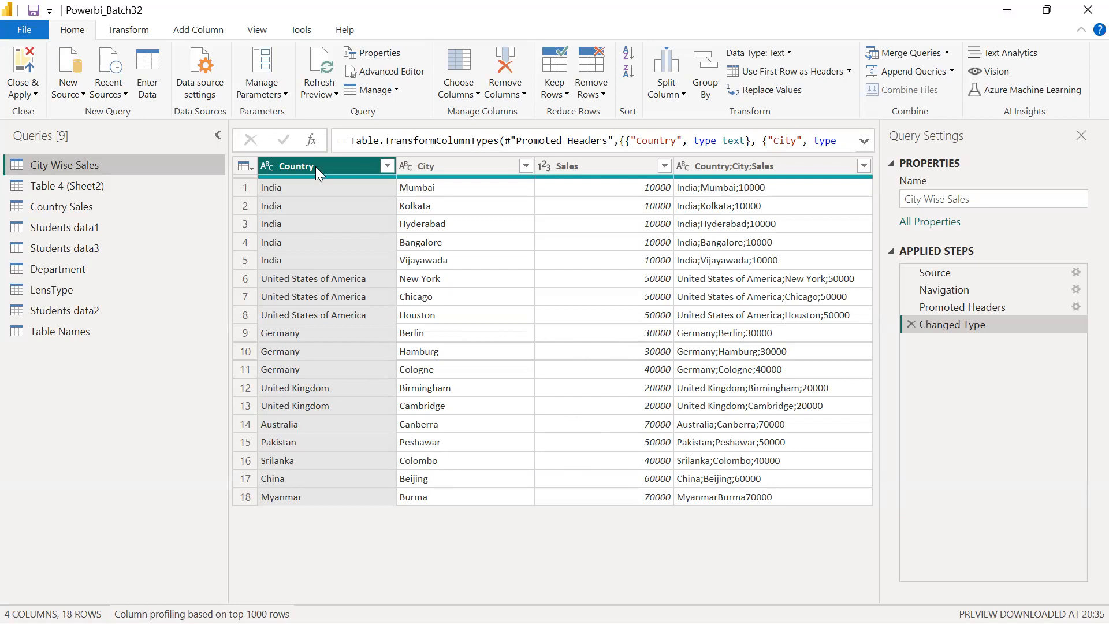
# Step: Refresh the previews of all queries at once, and run the full refresh a second time
pyautogui.click(333, 94)
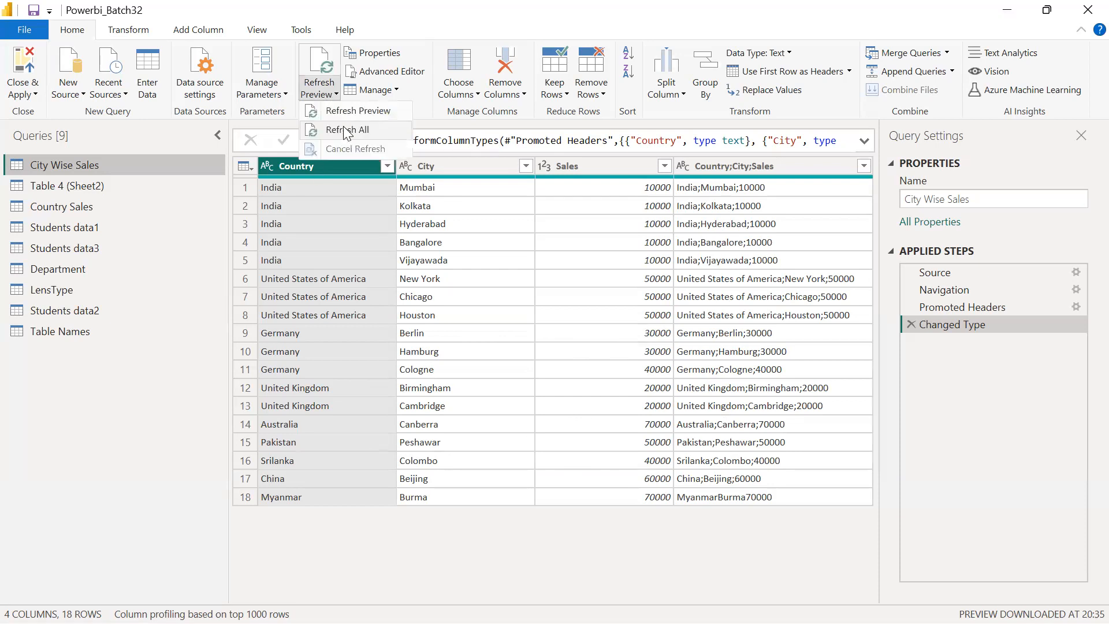
pyautogui.click(346, 131)
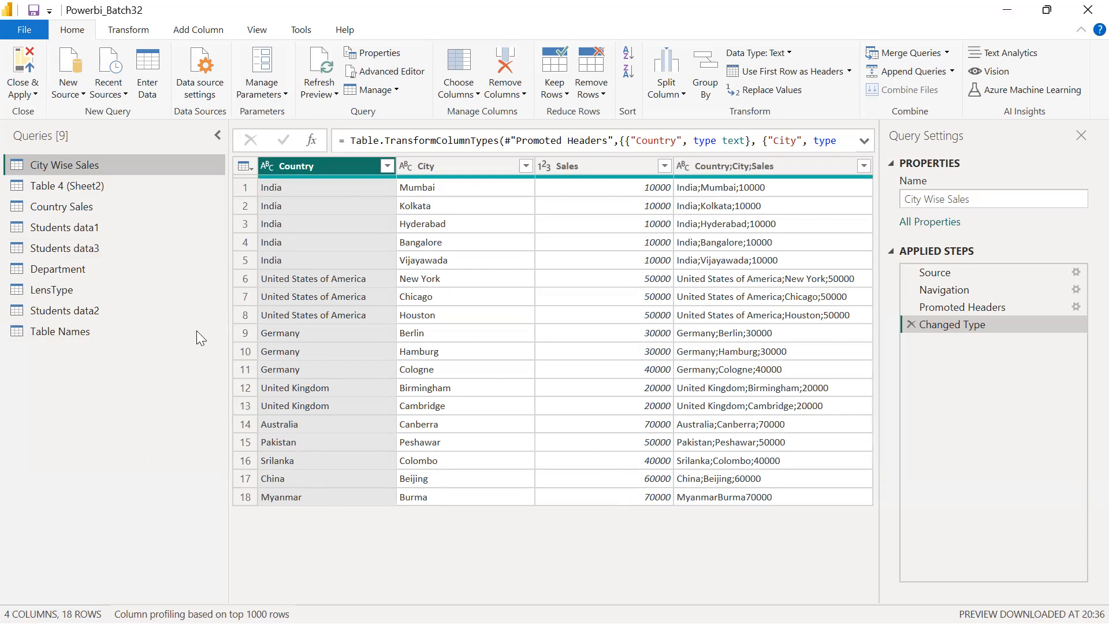
pyautogui.click(334, 95)
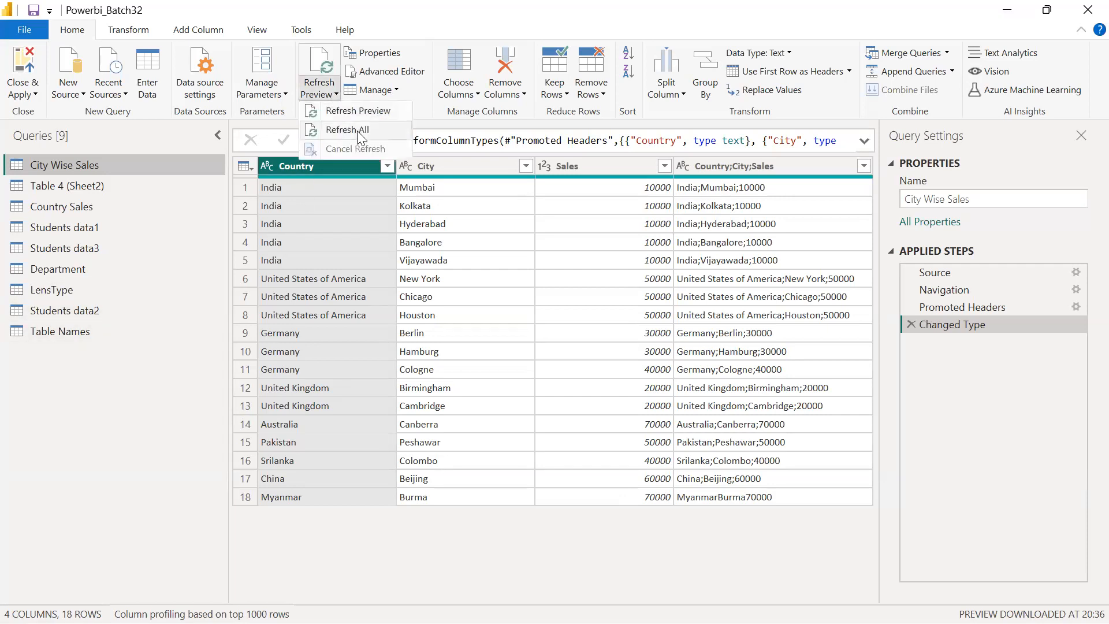
pyautogui.click(362, 134)
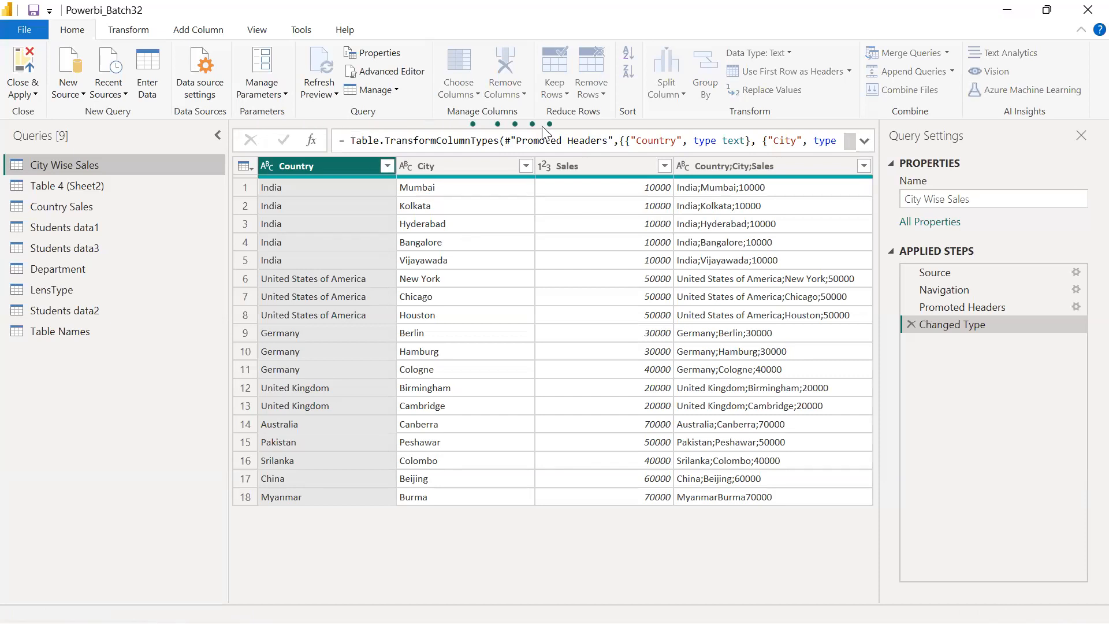
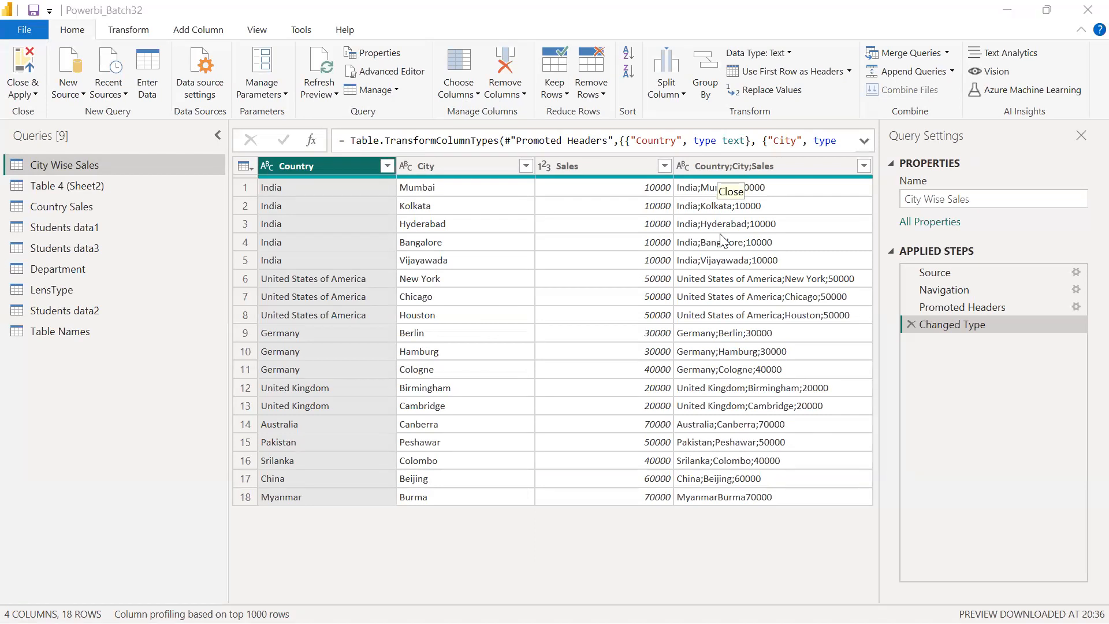
# Step: Keep only the Country, City and Sales columns in the City Wise Sales query, excluding Country;City;Sales
pyautogui.click(477, 99)
pyautogui.click(476, 95)
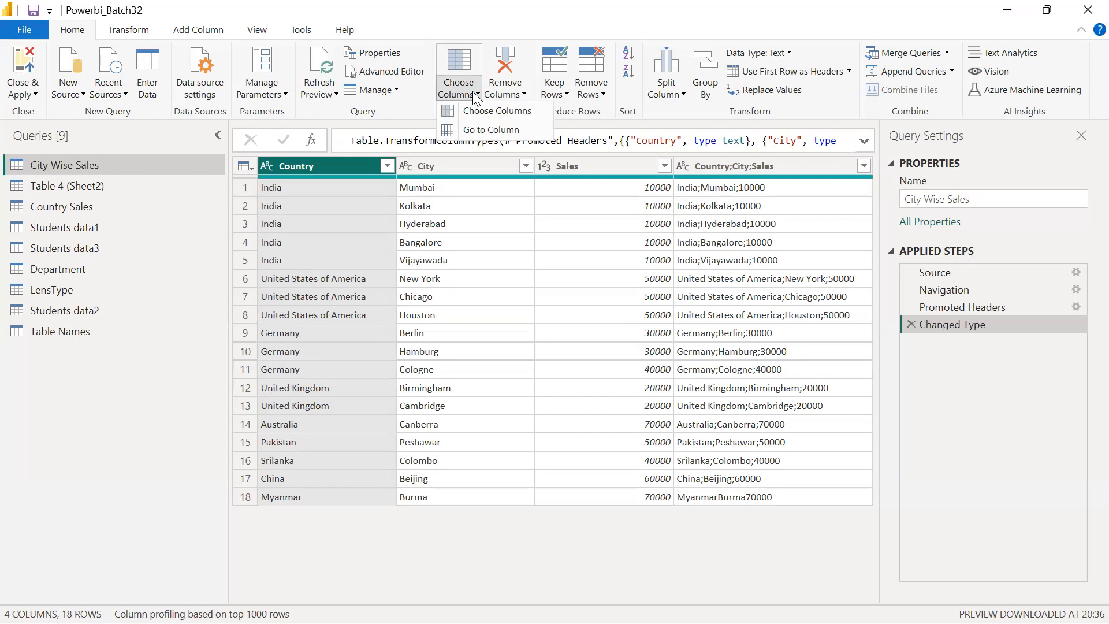
pyautogui.click(504, 114)
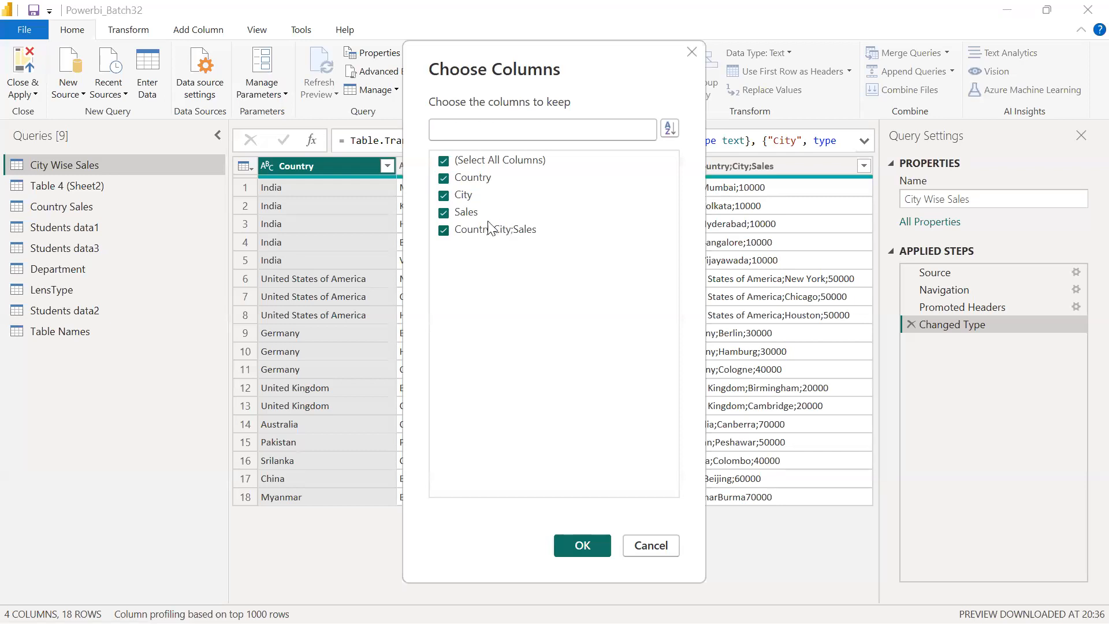
pyautogui.click(443, 231)
pyautogui.click(587, 547)
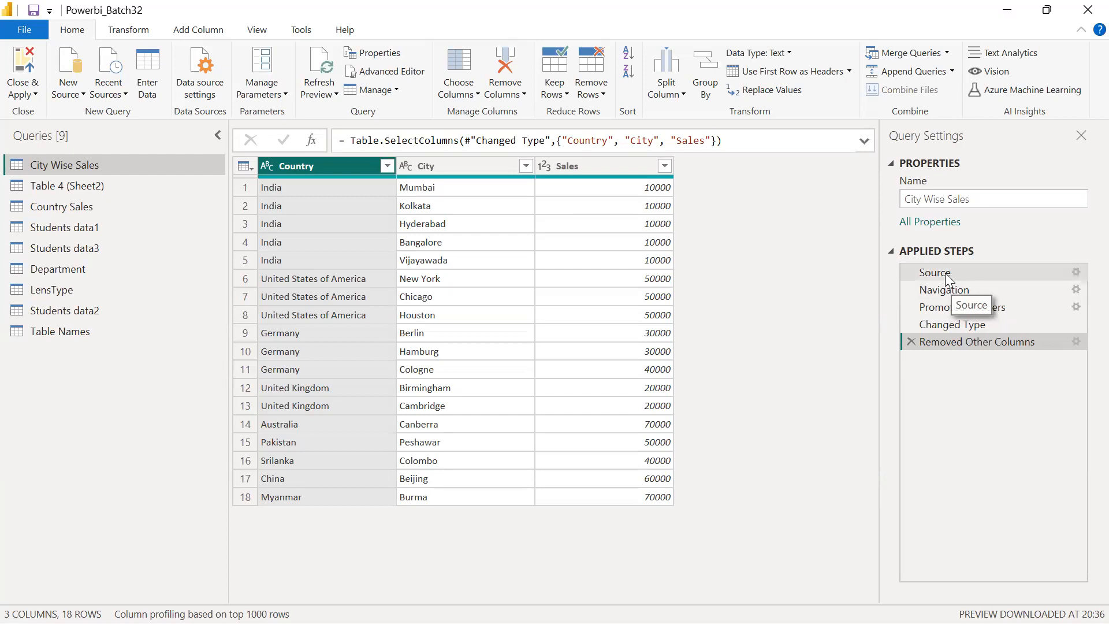
# Step: Review the query's applied steps from Navigation to Removed Other Columns, and delete the Removed Other Columns step
pyautogui.click(950, 289)
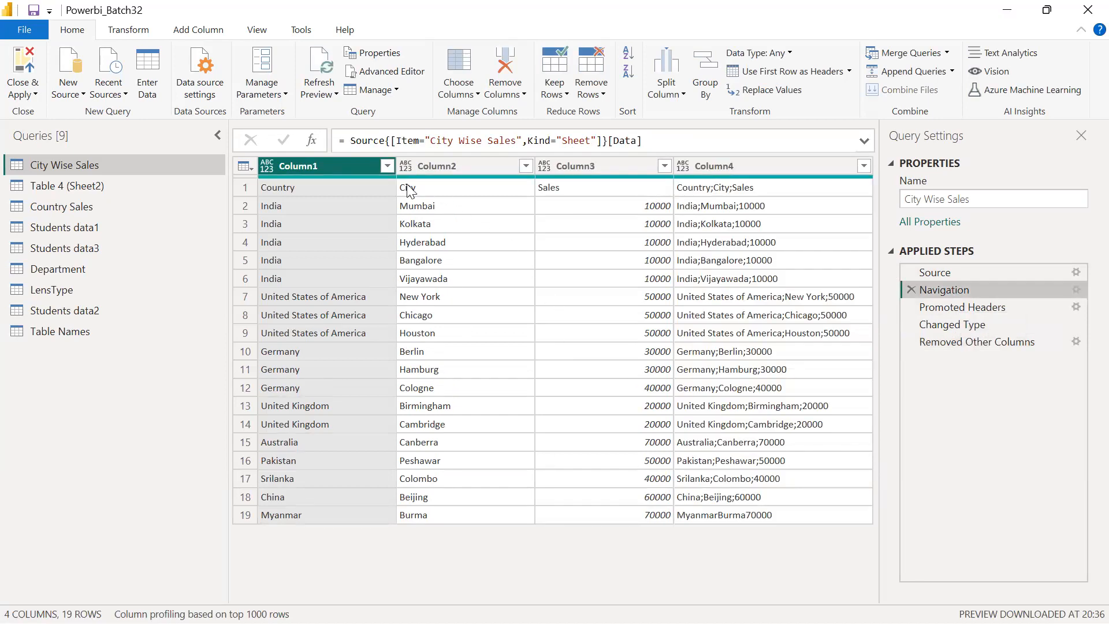
pyautogui.click(965, 307)
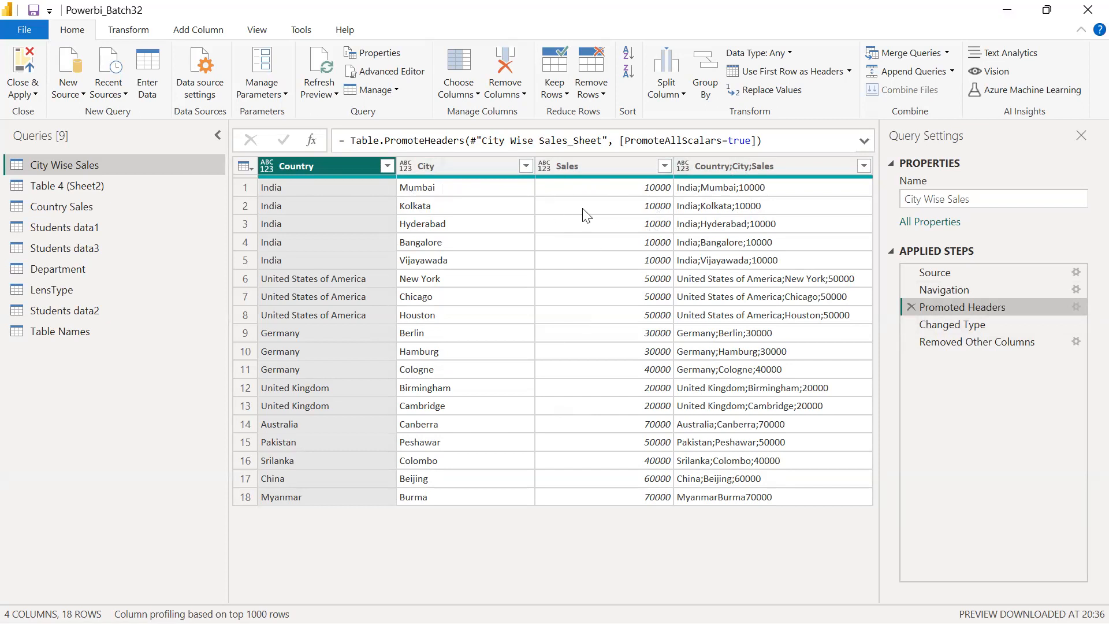
pyautogui.click(955, 326)
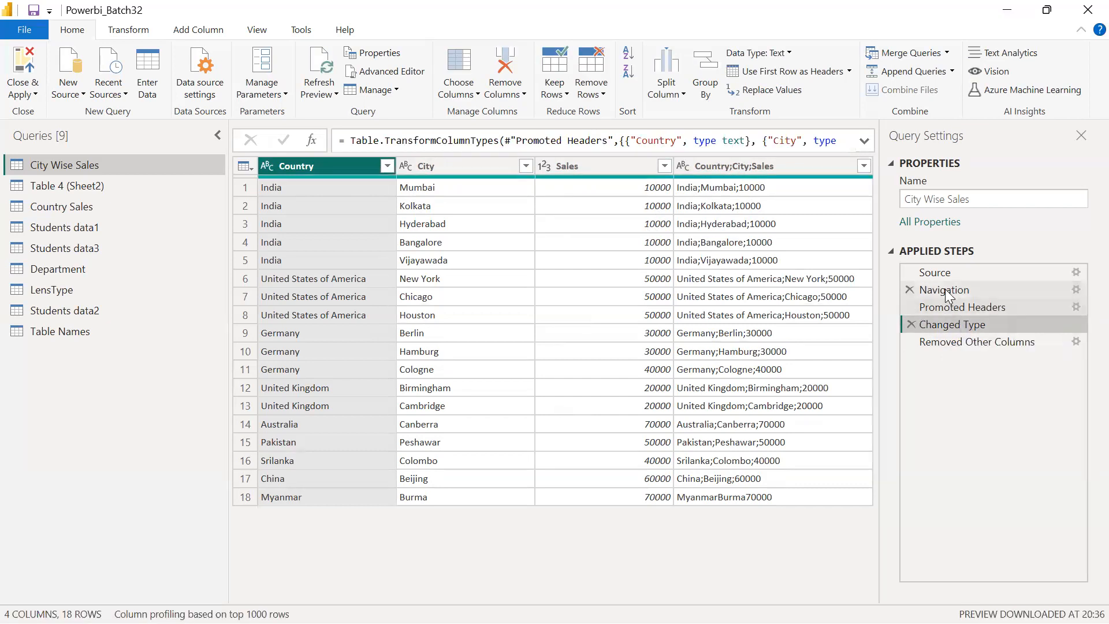
pyautogui.click(953, 341)
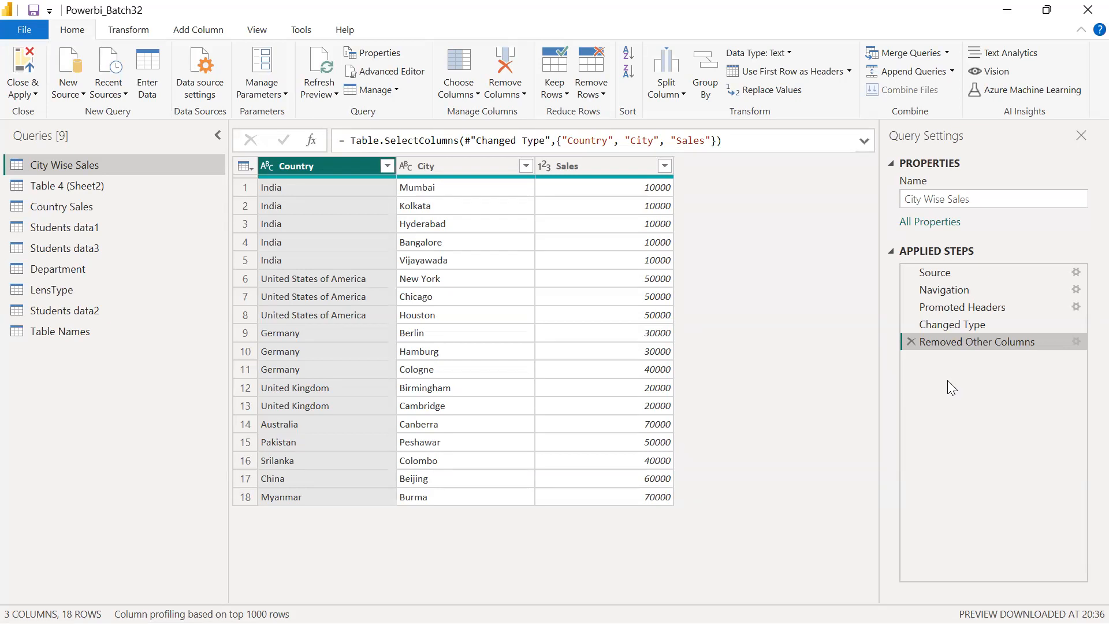
pyautogui.click(912, 341)
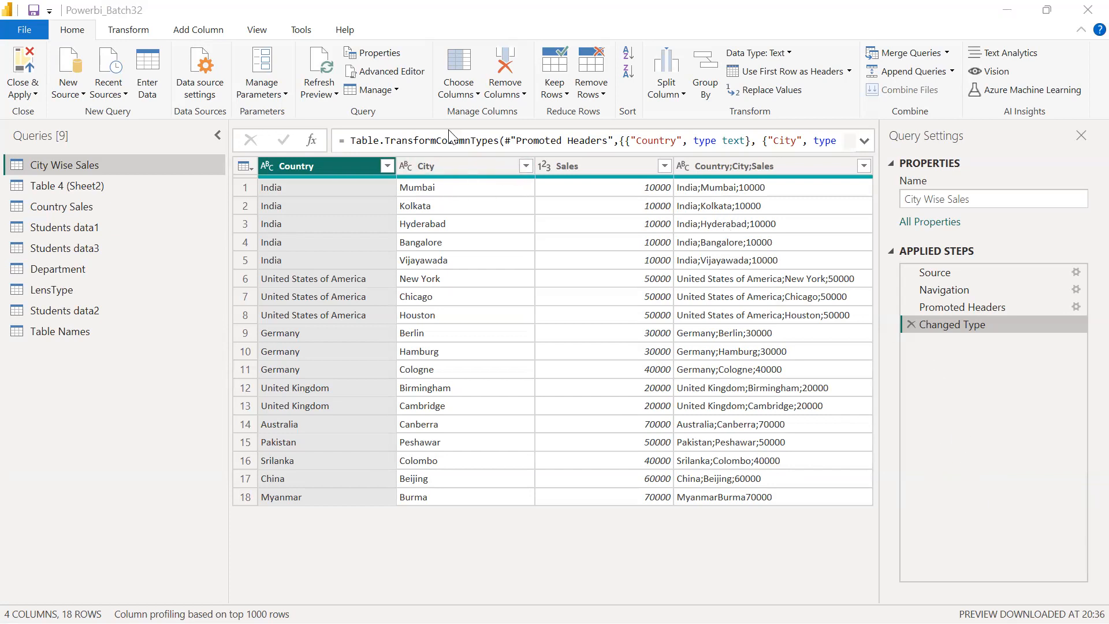
# Step: Exclude the Country;City;Sales column again with Choose Columns, keeping Country, City and Sales
pyautogui.click(477, 94)
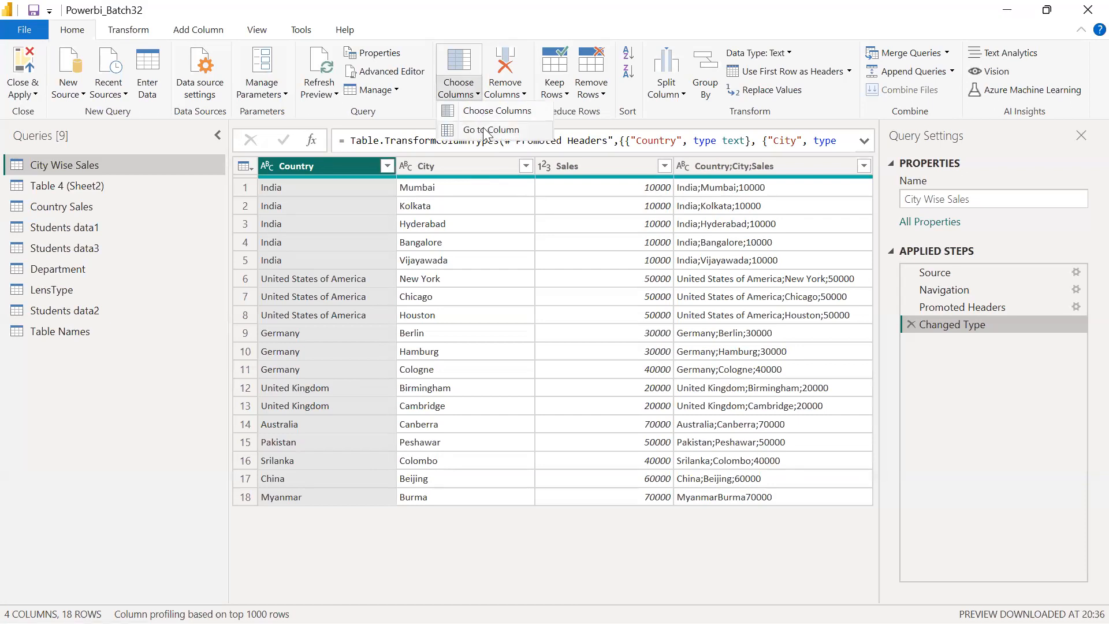
pyautogui.click(488, 112)
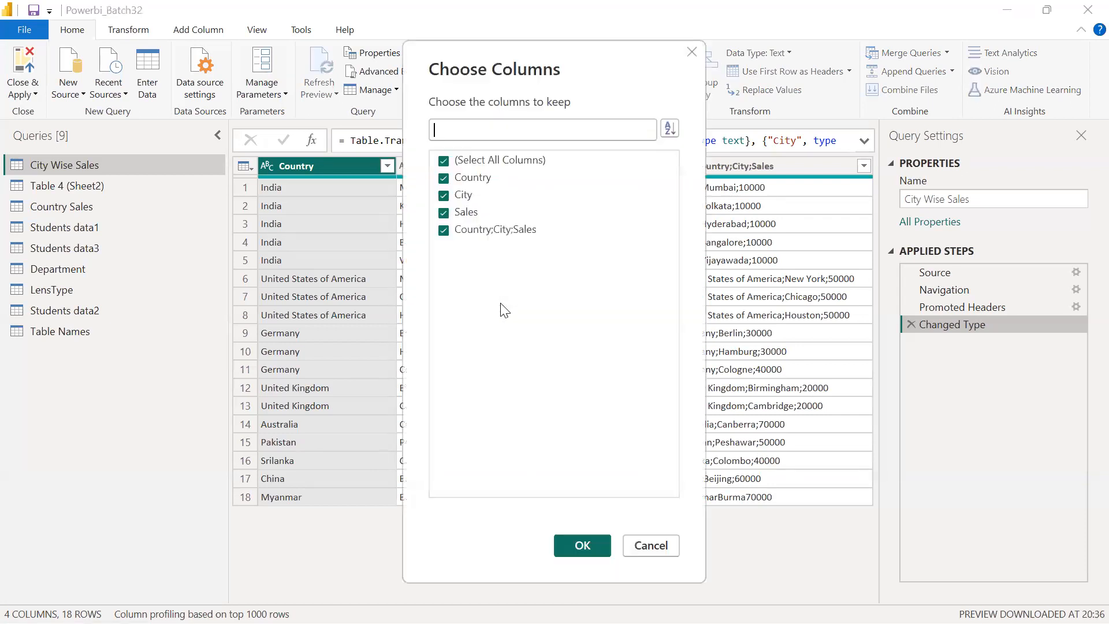
pyautogui.click(445, 231)
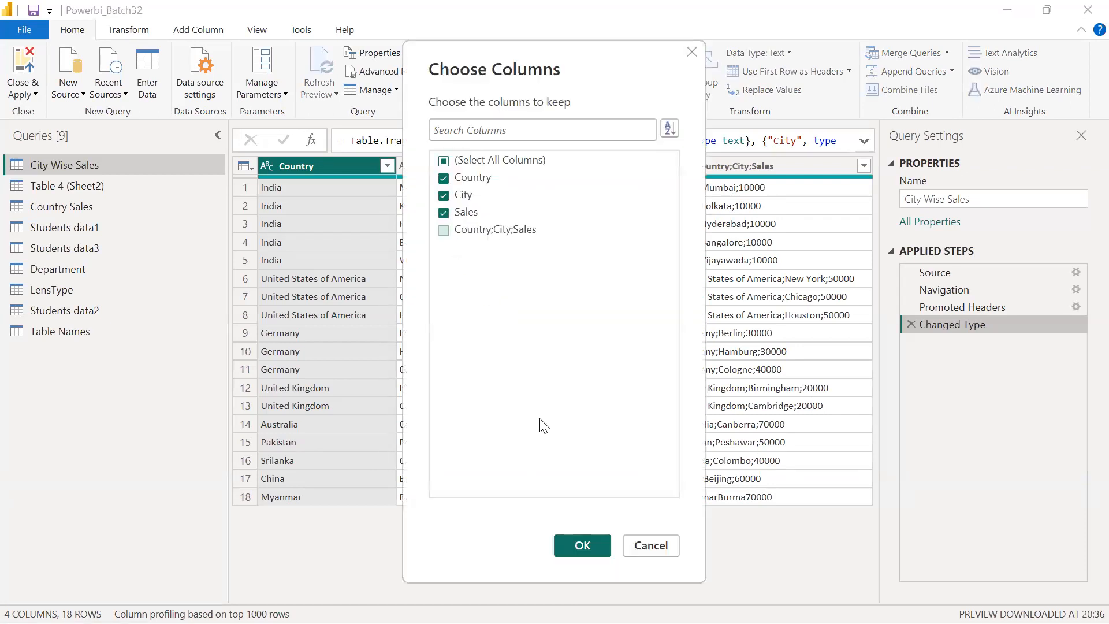
pyautogui.click(580, 545)
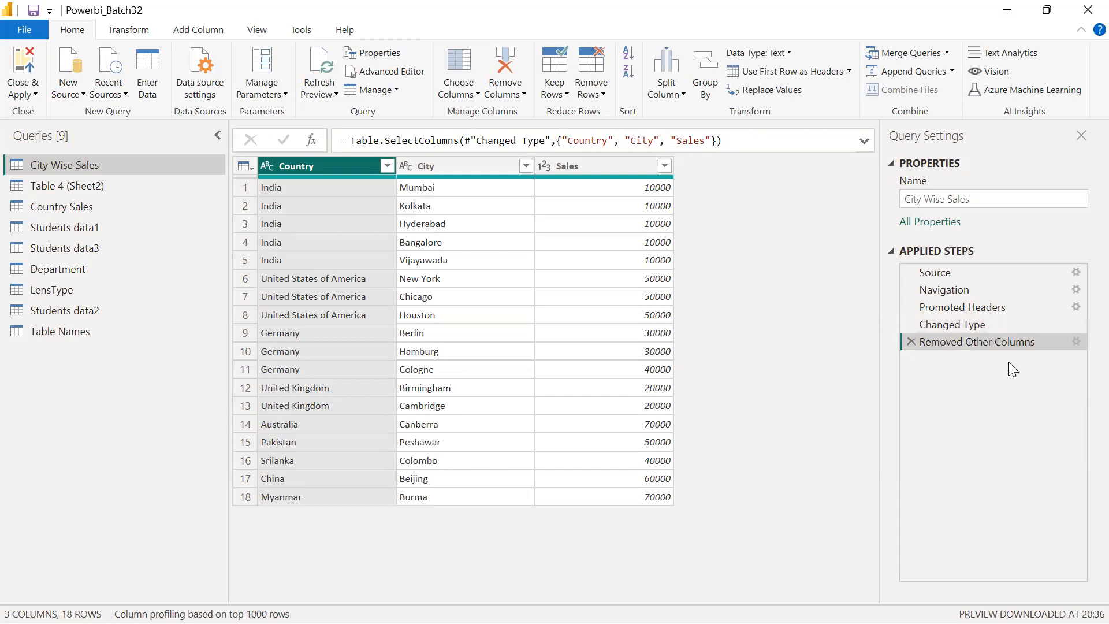
# Step: Open the City Wise Sales query's code in the Advanced Editor and examine the whole let…in script
pyautogui.click(395, 75)
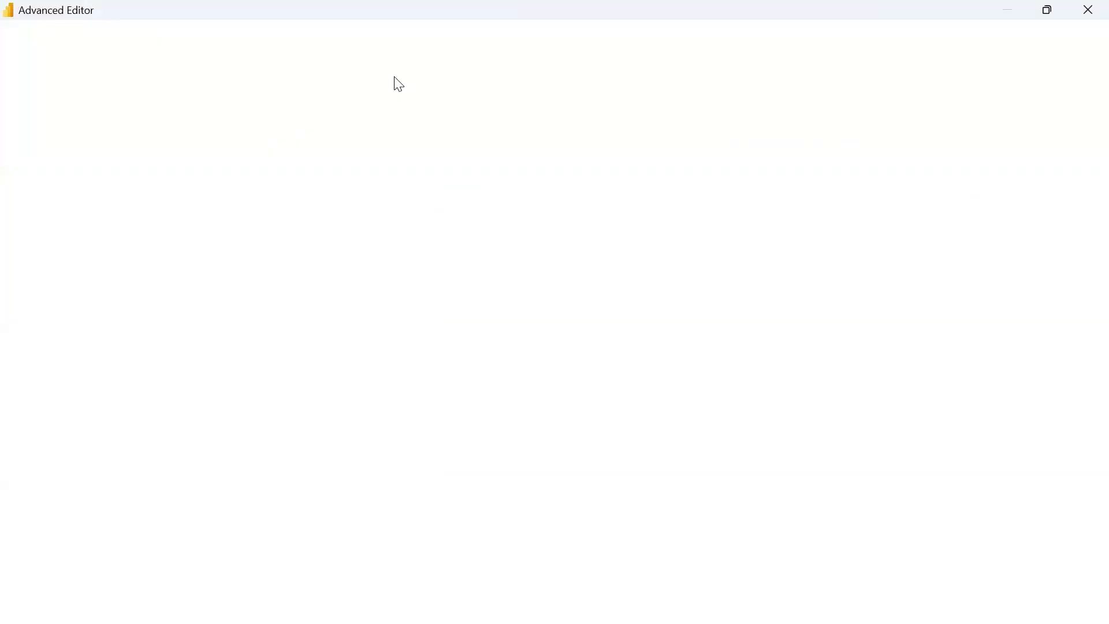
pyautogui.moveTo(201, 193); pyautogui.dragTo(39, 95)
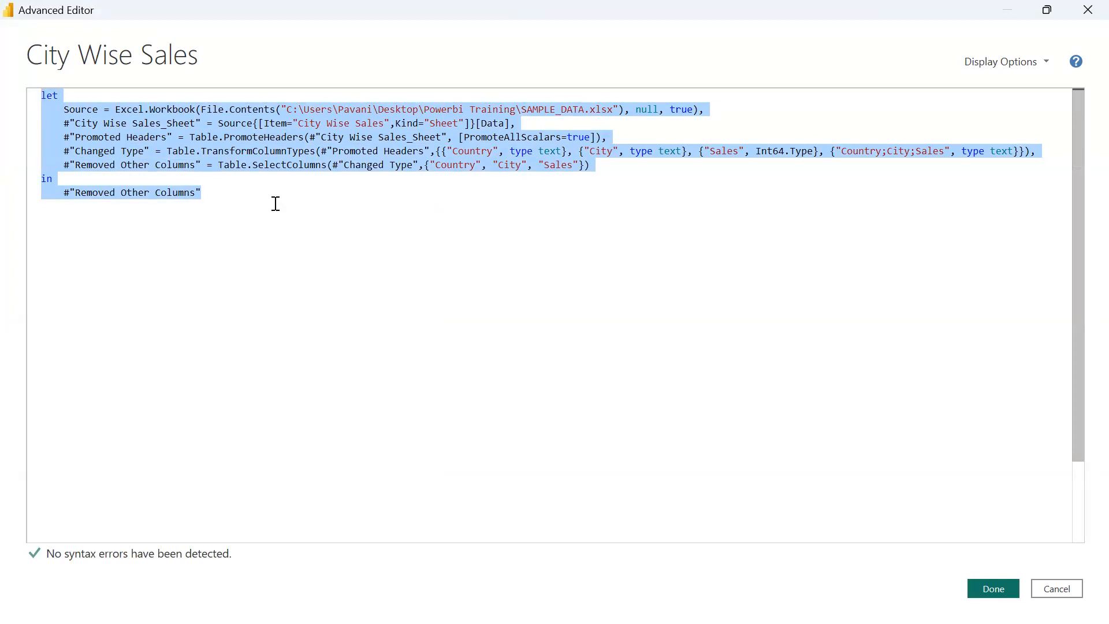
pyautogui.click(221, 196)
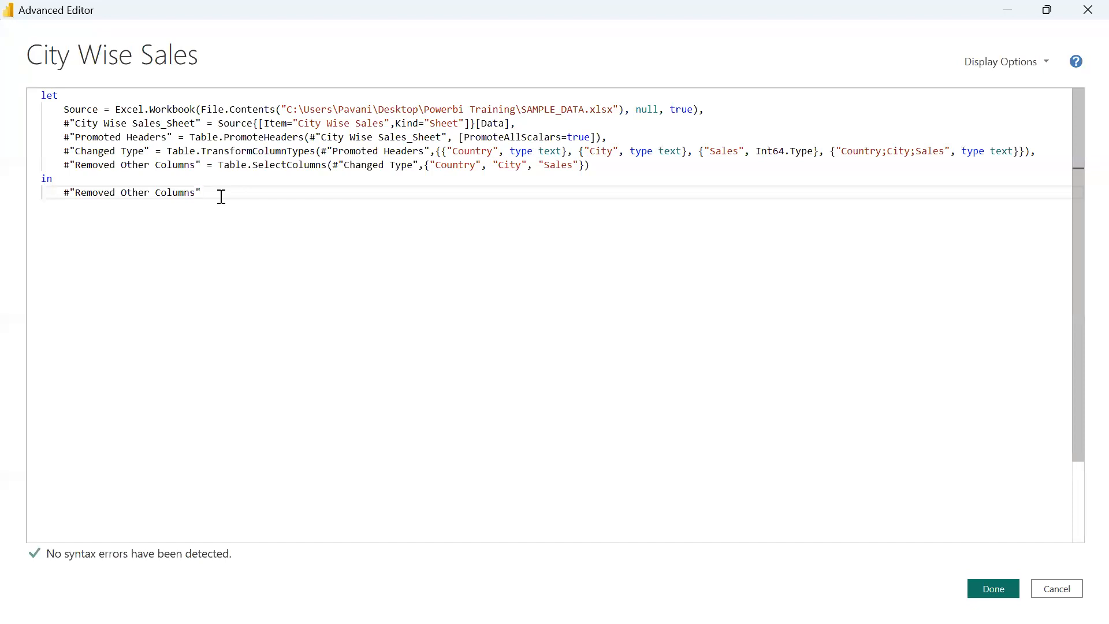
pyautogui.moveTo(218, 191); pyautogui.dragTo(19, 88)
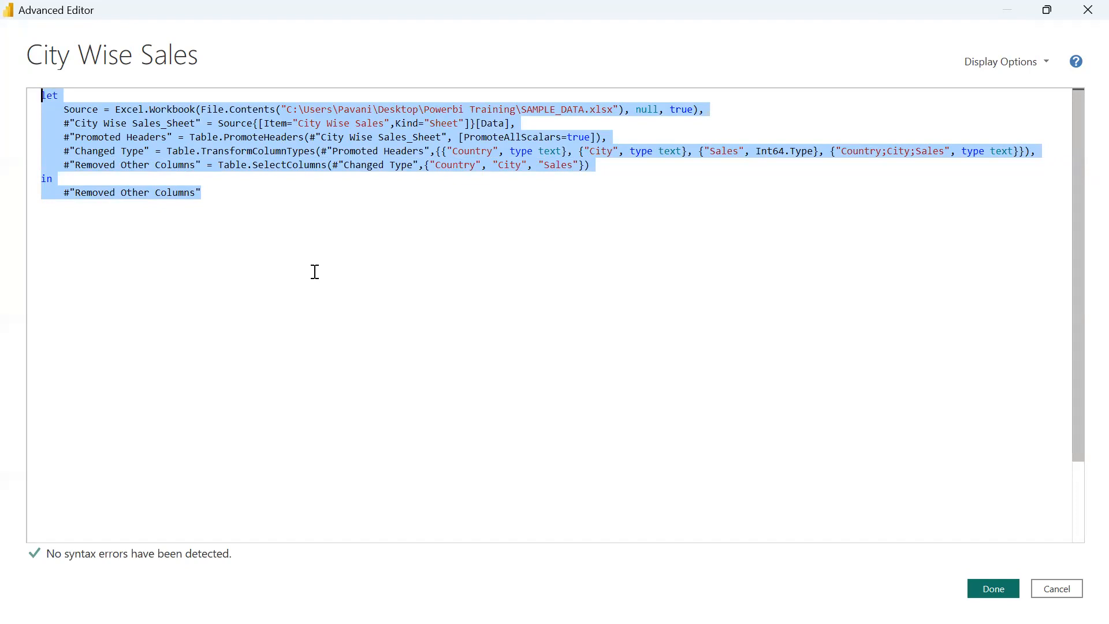
pyautogui.click(508, 199)
# Step: Remove one opening brace before "Country" in the Changed Type line of the code and apply the edit
pyautogui.click(446, 152)
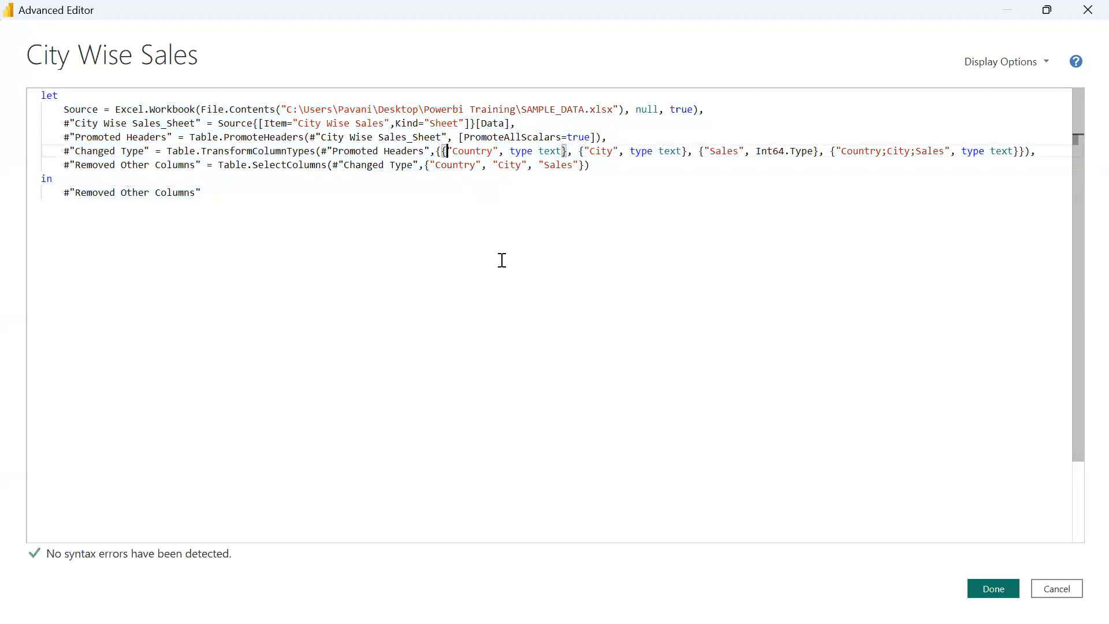
pyautogui.press('BackSpace')
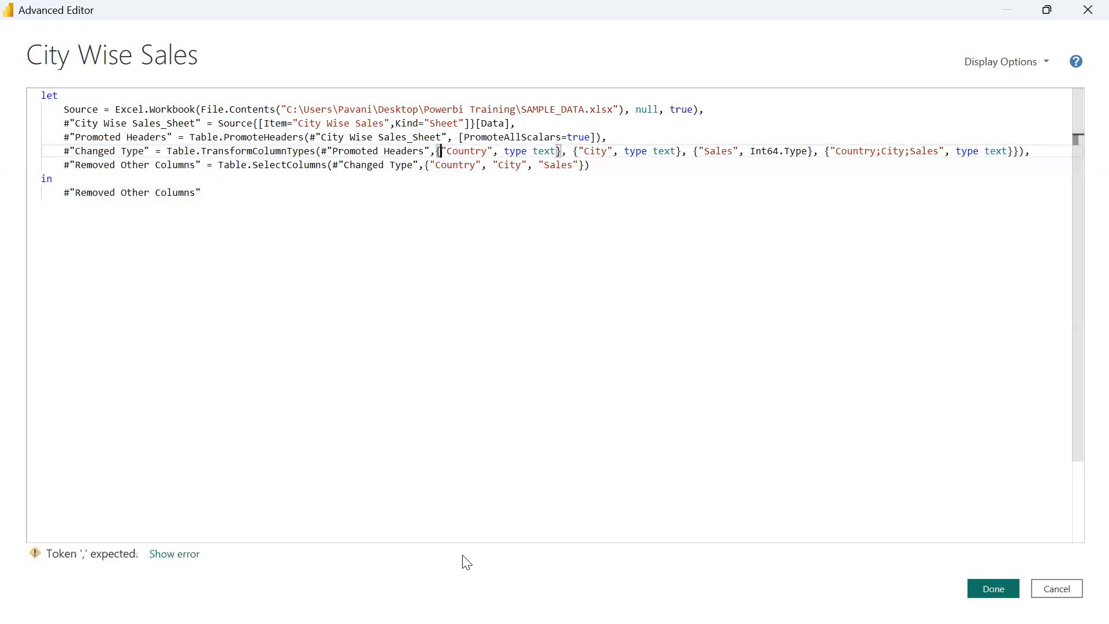
pyautogui.click(998, 592)
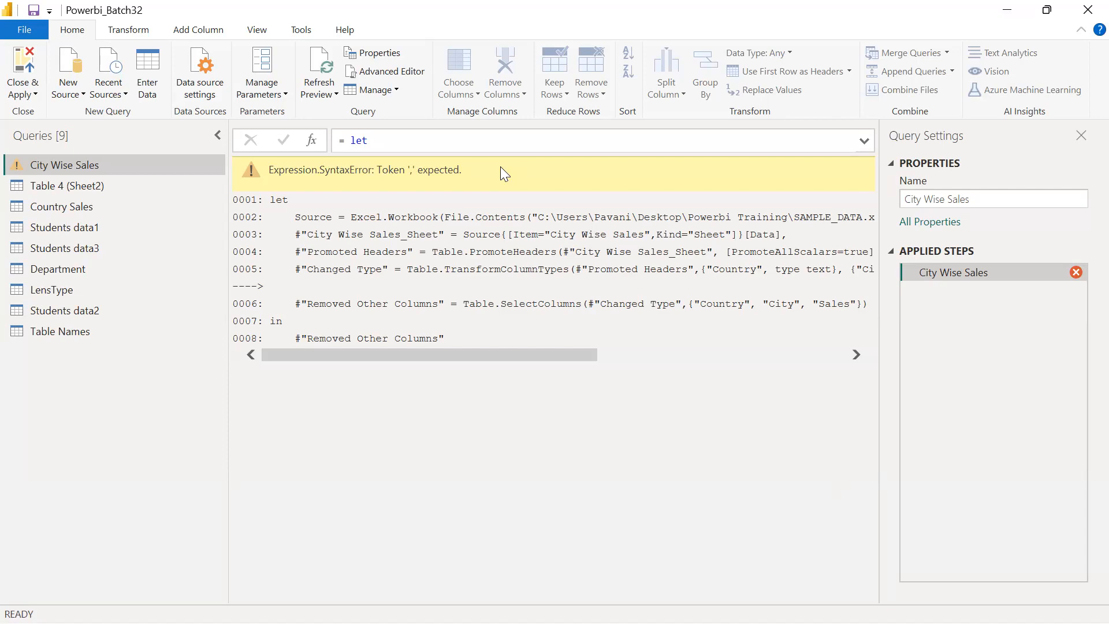
# Step: Reopen the query's code and restore the missing opening brace "{" before "Country" in the Changed Type line
pyautogui.click(398, 71)
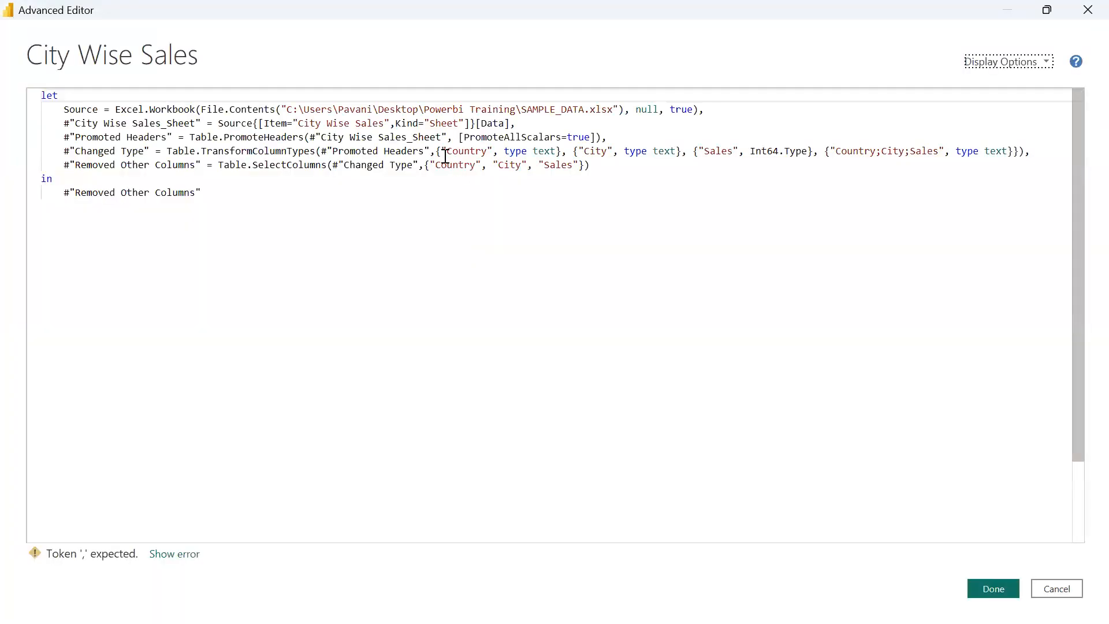
pyautogui.click(441, 152)
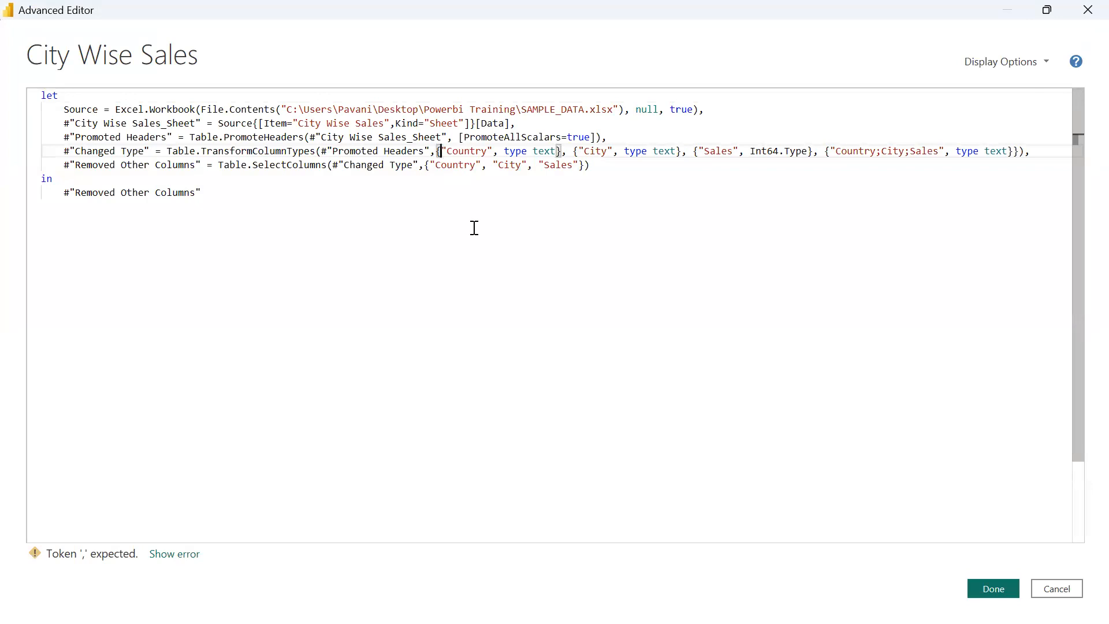
pyautogui.write('{')
pyautogui.click(359, 260)
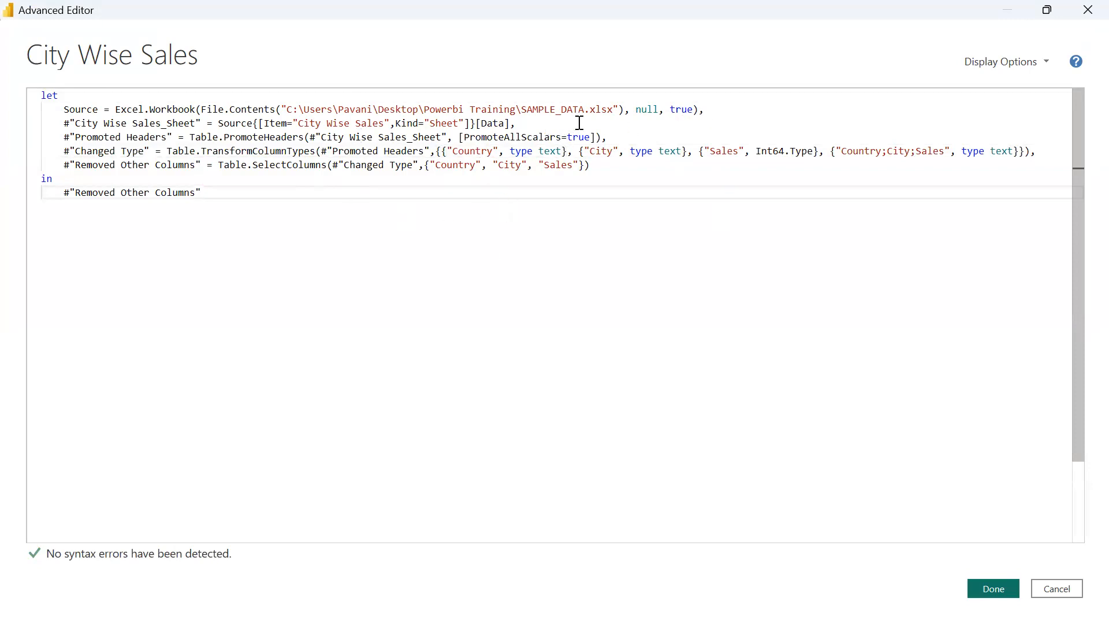
# Step: Examine the code's source file path, the sheet name in the navigation line, and the Promoted Headers and Changed Type lines
pyautogui.moveTo(614, 109); pyautogui.dragTo(287, 109)
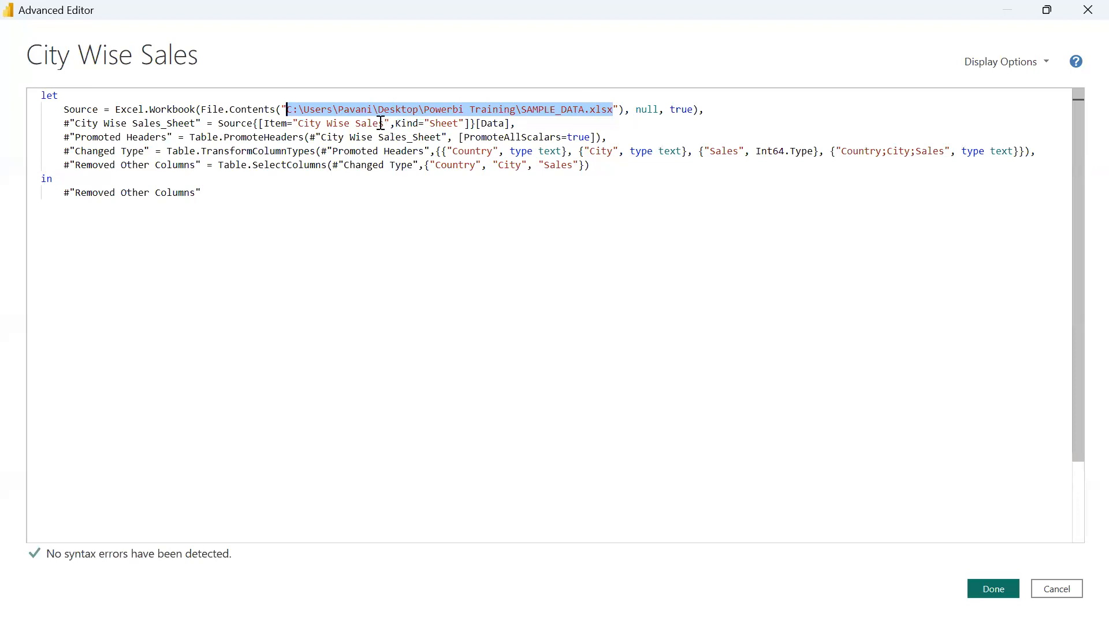
pyautogui.moveTo(384, 123); pyautogui.dragTo(300, 125)
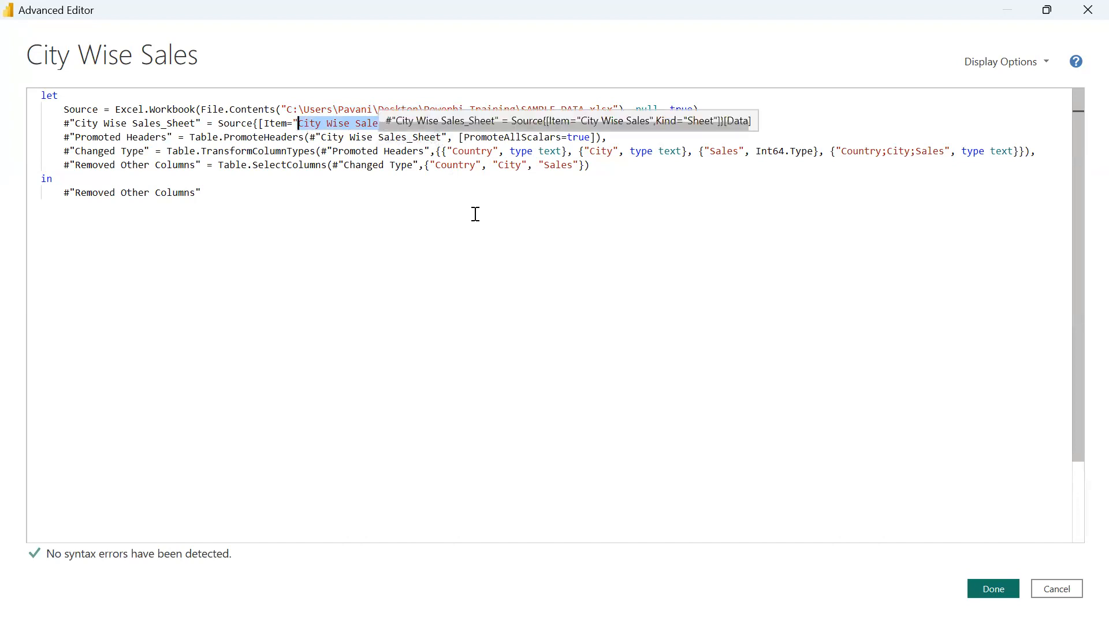
pyautogui.click(611, 137)
pyautogui.moveTo(607, 137); pyautogui.dragTo(69, 137)
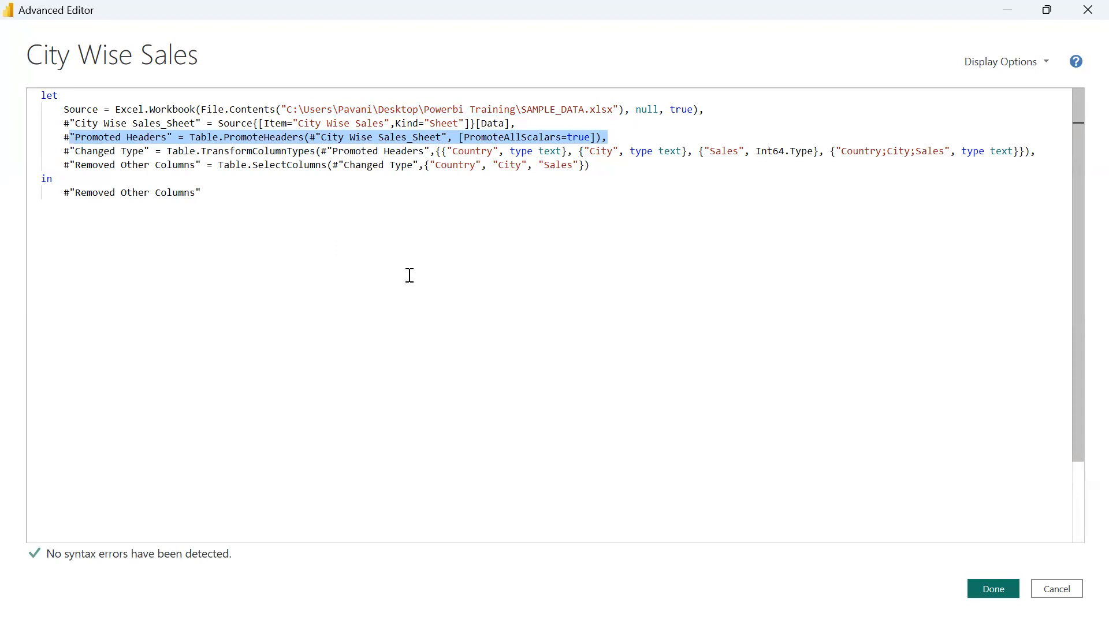
pyautogui.moveTo(1037, 151); pyautogui.dragTo(59, 152)
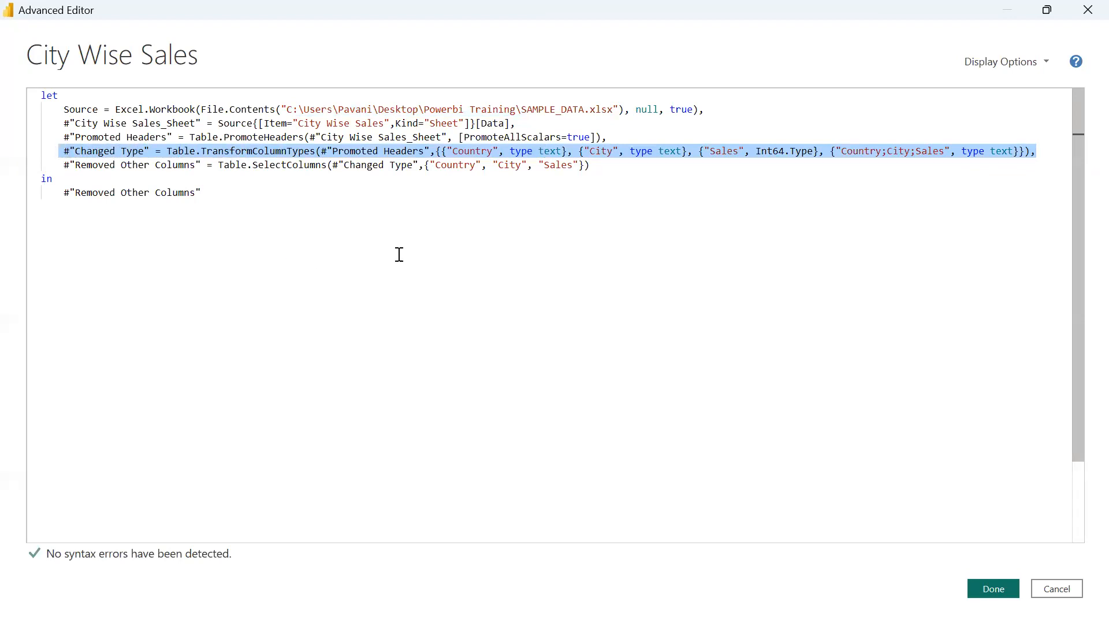
# Step: Examine the Removed Other Columns line, including its Table.SelectColumns function, the Changed Type reference and the list of kept columns
pyautogui.click(578, 224)
pyautogui.moveTo(607, 165); pyautogui.dragTo(53, 164)
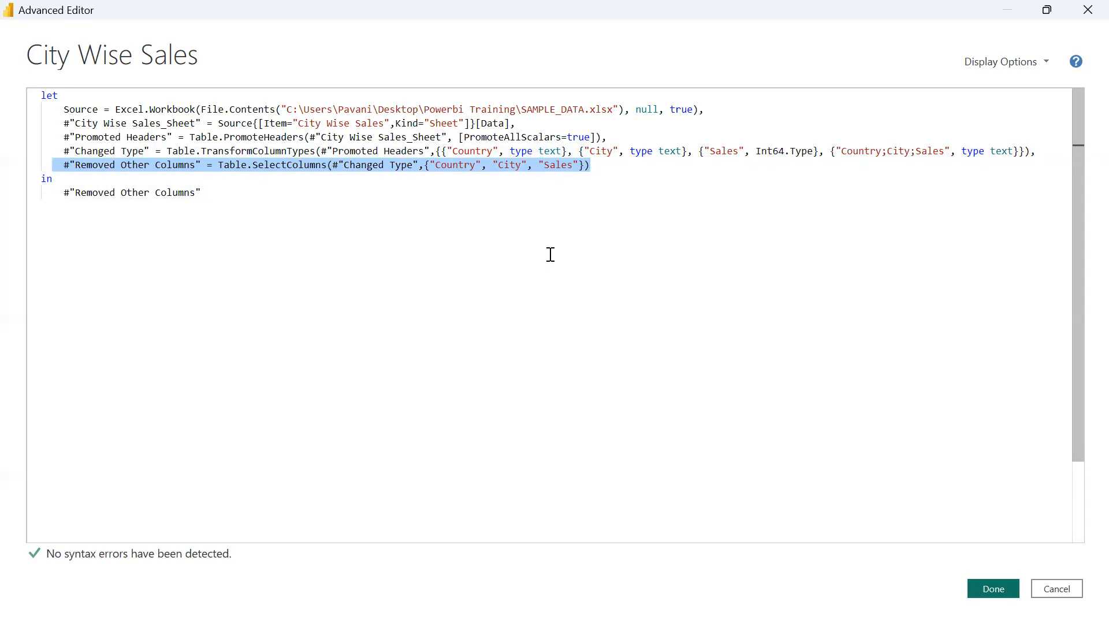
pyautogui.click(576, 166)
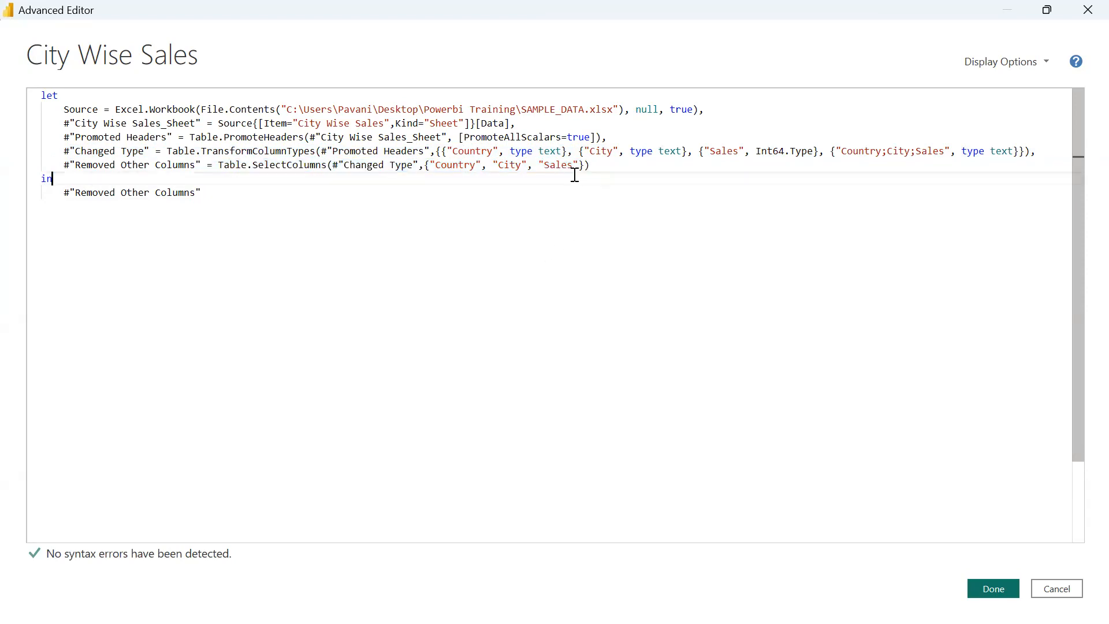
pyautogui.moveTo(576, 166); pyautogui.dragTo(431, 165)
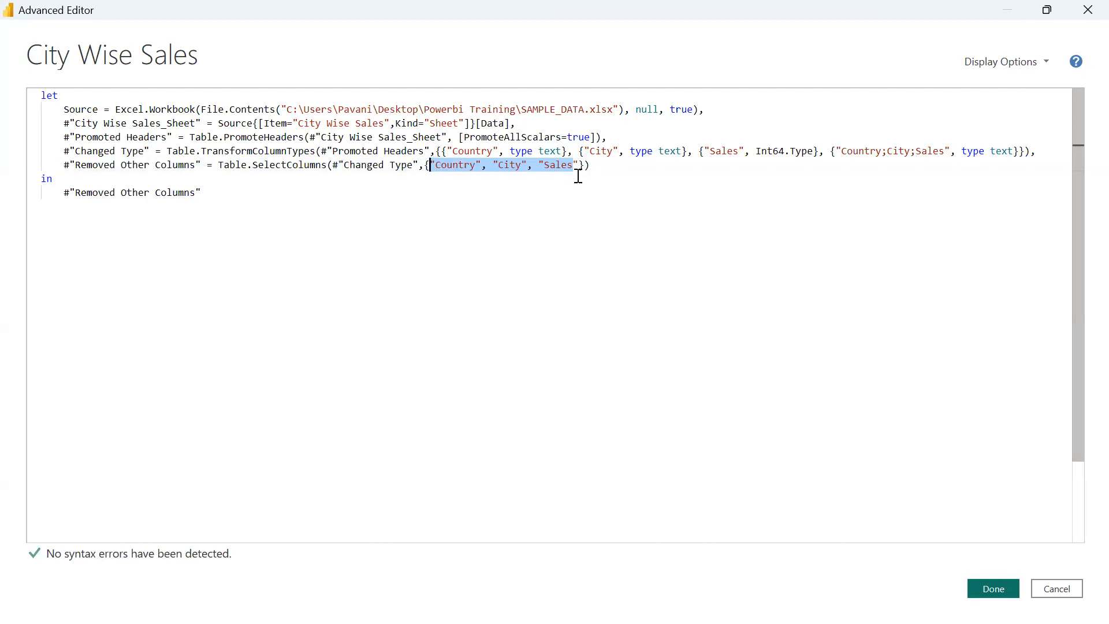
pyautogui.click(607, 201)
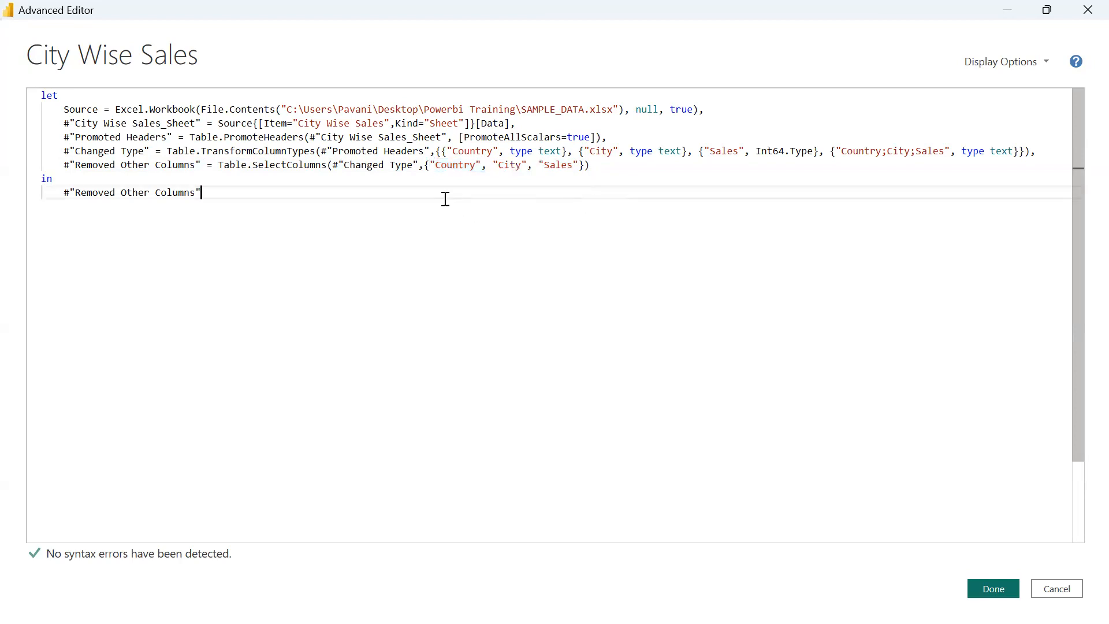
pyautogui.click(423, 165)
pyautogui.moveTo(423, 166); pyautogui.dragTo(218, 166)
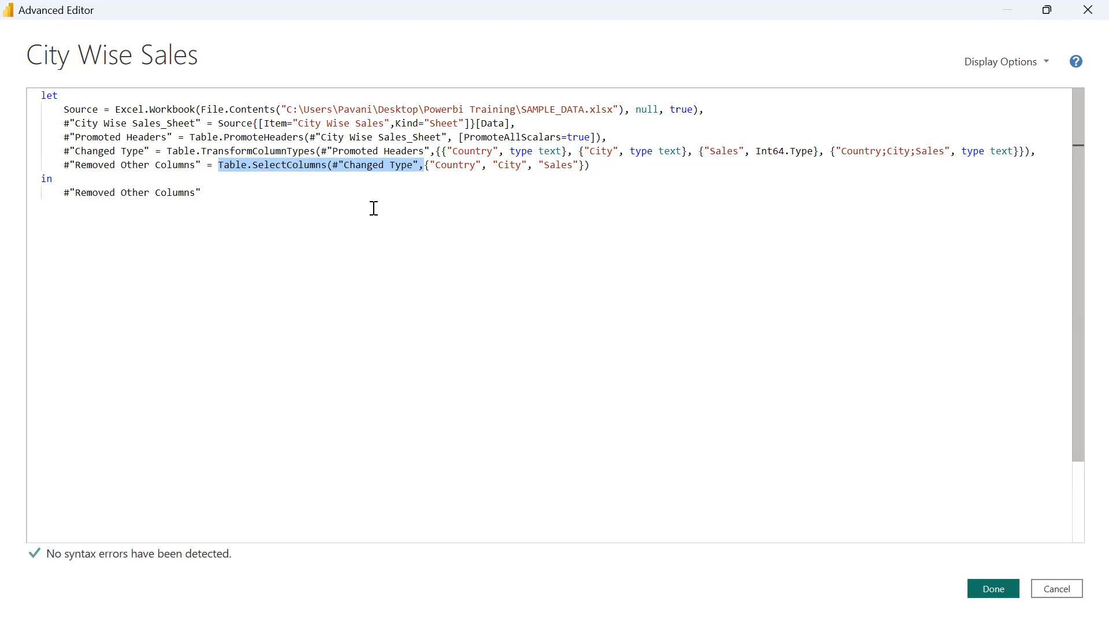
pyautogui.click(841, 194)
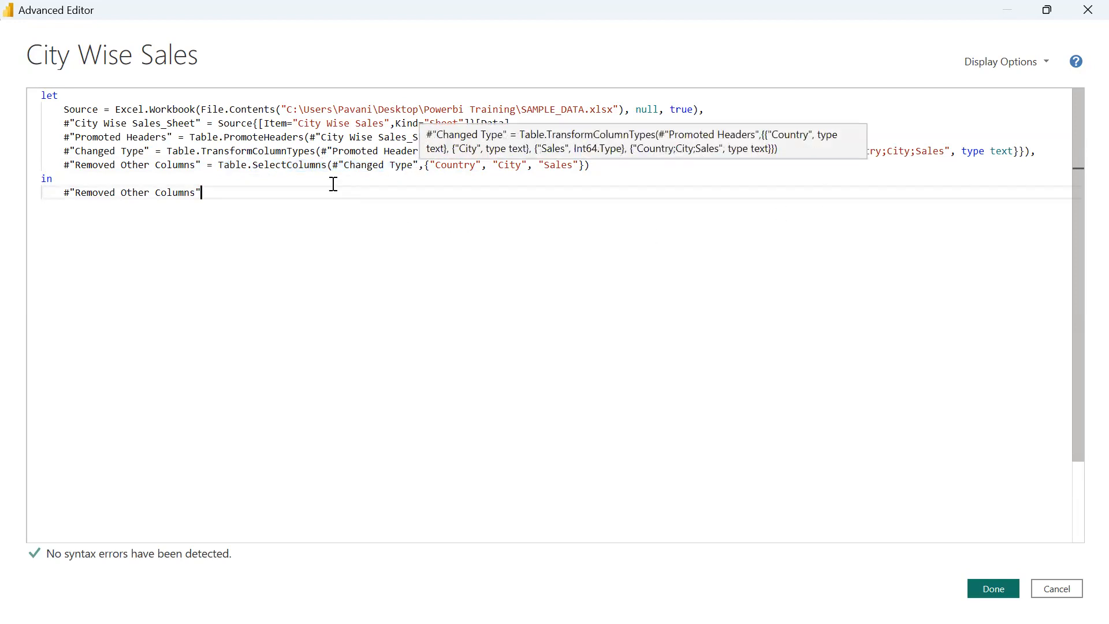
pyautogui.doubleClick(226, 164)
pyautogui.moveTo(226, 165); pyautogui.dragTo(344, 165)
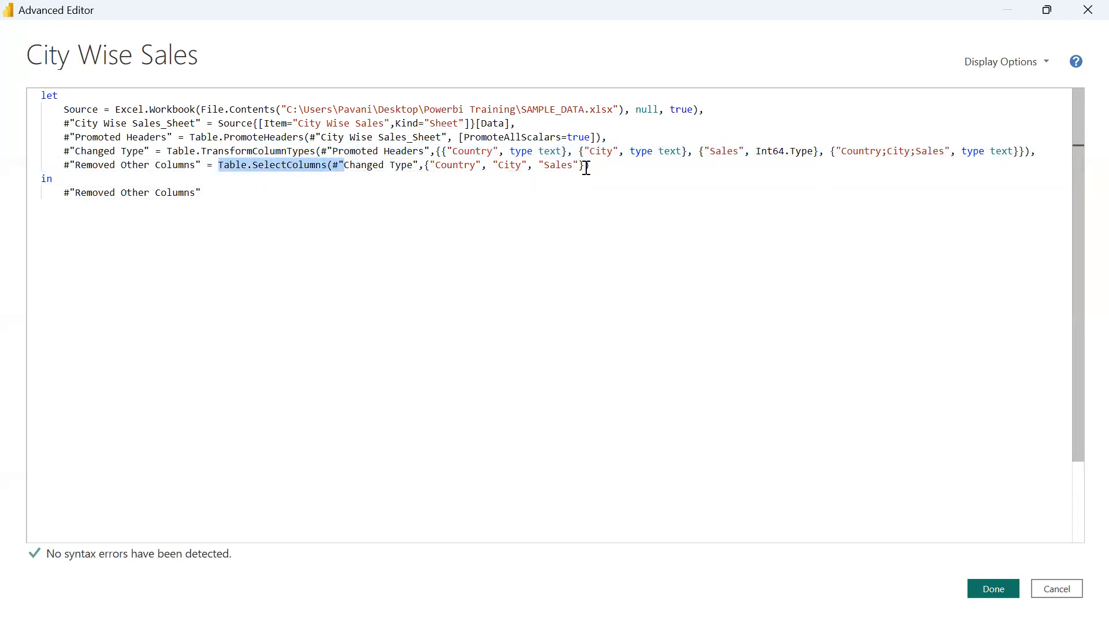
pyautogui.moveTo(578, 166); pyautogui.dragTo(431, 165)
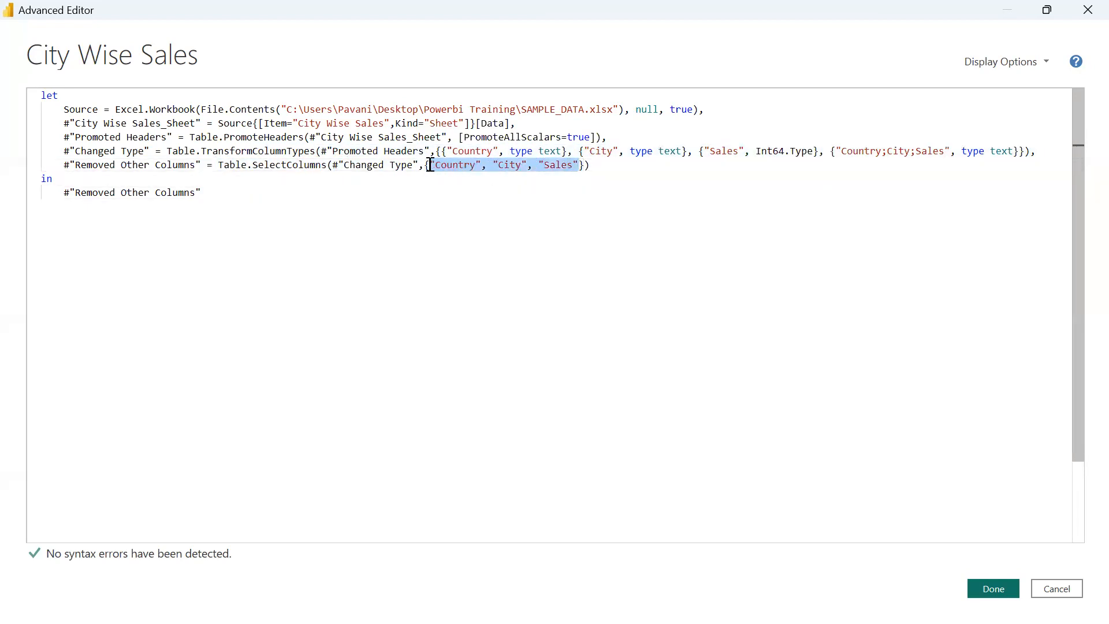
# Step: Examine the "Country;City;Sales" text type, the SAMPLE_DATA.xlsx source path and the Sales column's Int64.Type in the code
pyautogui.moveTo(1016, 152); pyautogui.dragTo(836, 153)
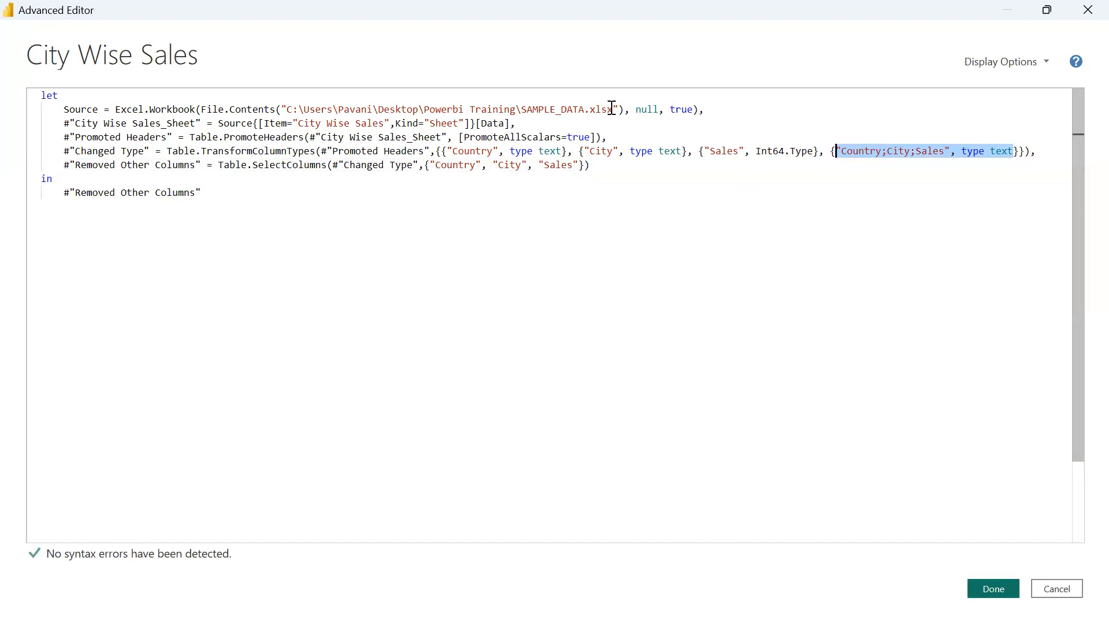
pyautogui.moveTo(613, 109); pyautogui.dragTo(486, 109)
pyautogui.moveTo(410, 104); pyautogui.dragTo(288, 109)
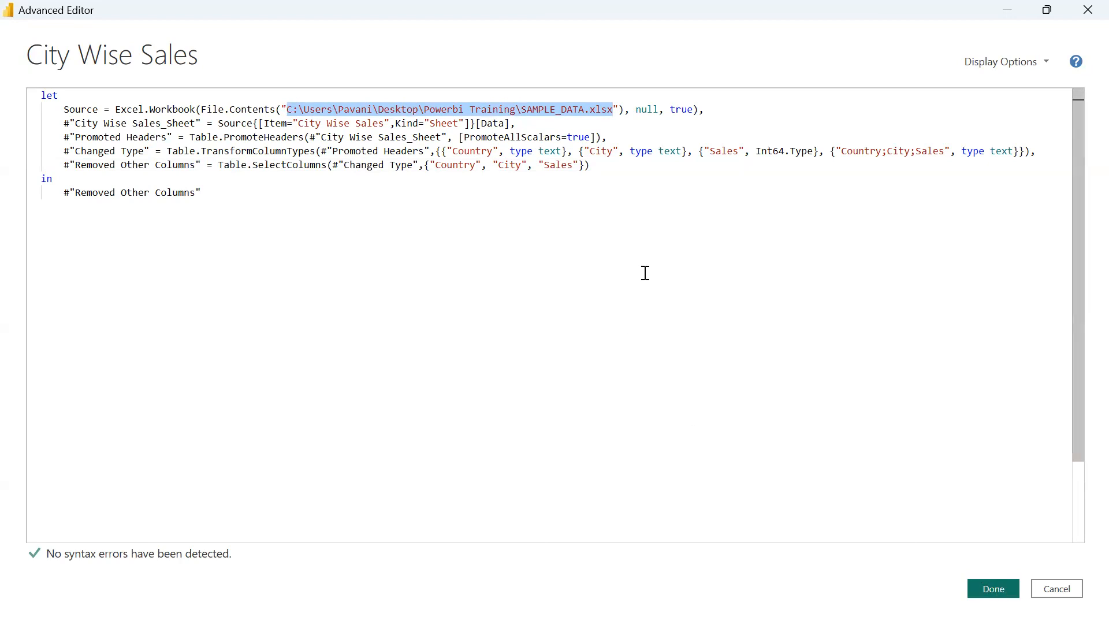
pyautogui.click(676, 278)
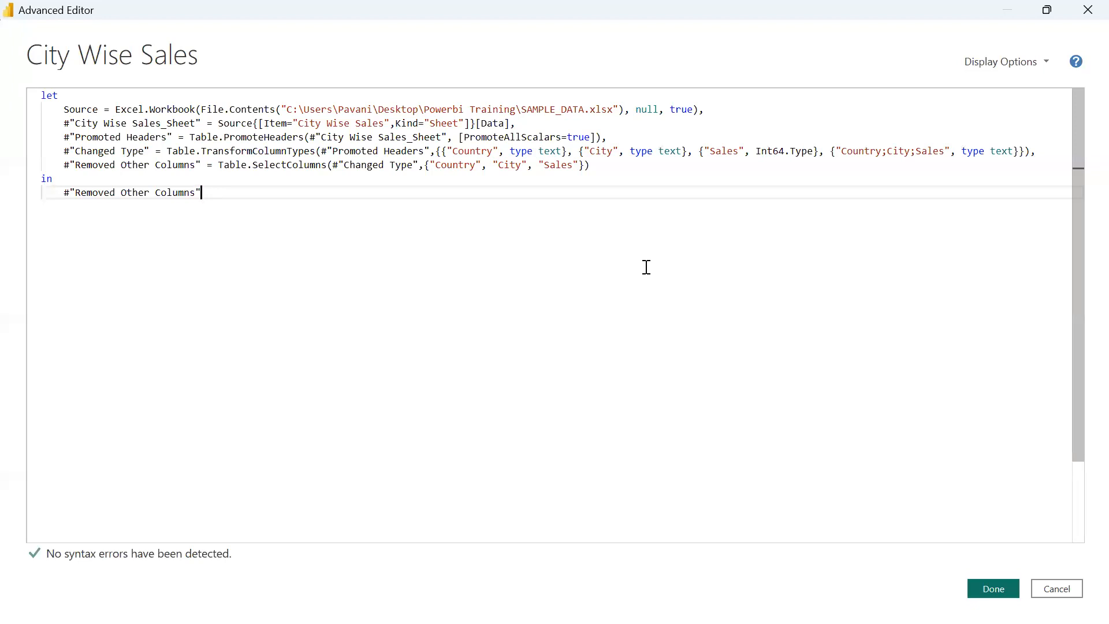
pyautogui.moveTo(812, 153); pyautogui.dragTo(754, 153)
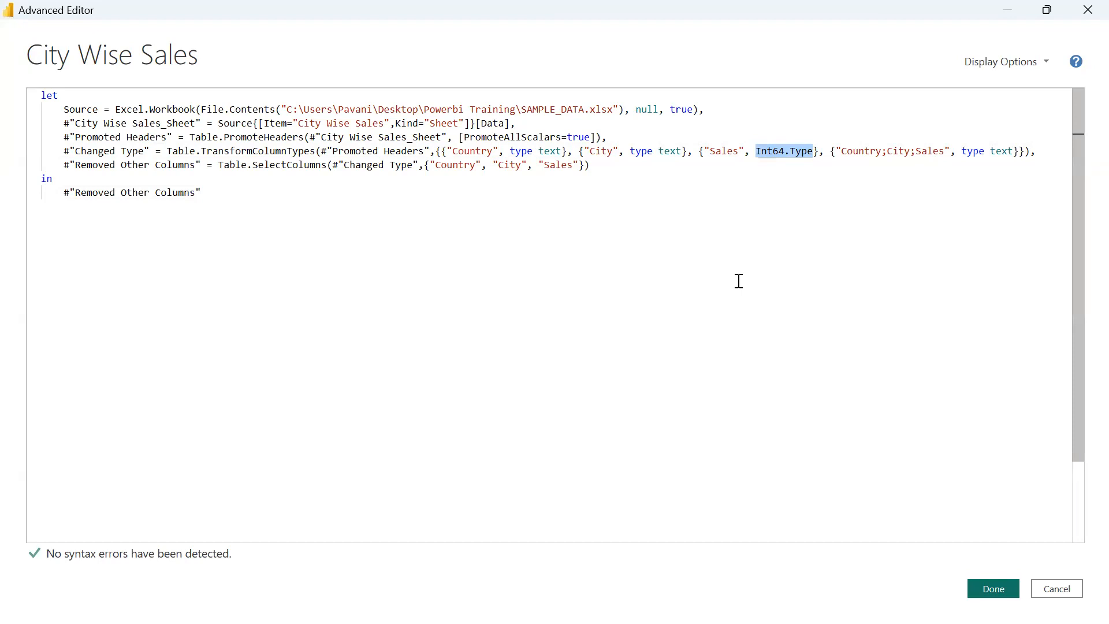
pyautogui.click(628, 176)
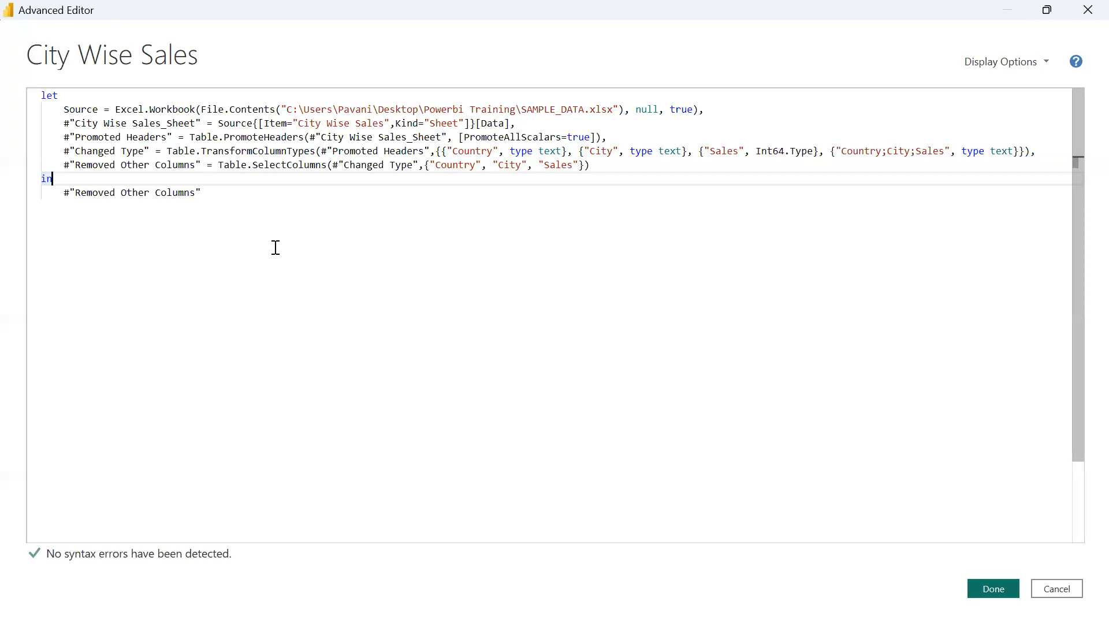
# Step: Examine the output reference after "in", close the code with Done, and review the Table.SelectColumns formula of the Removed Other Columns step
pyautogui.moveTo(217, 193); pyautogui.dragTo(63, 196)
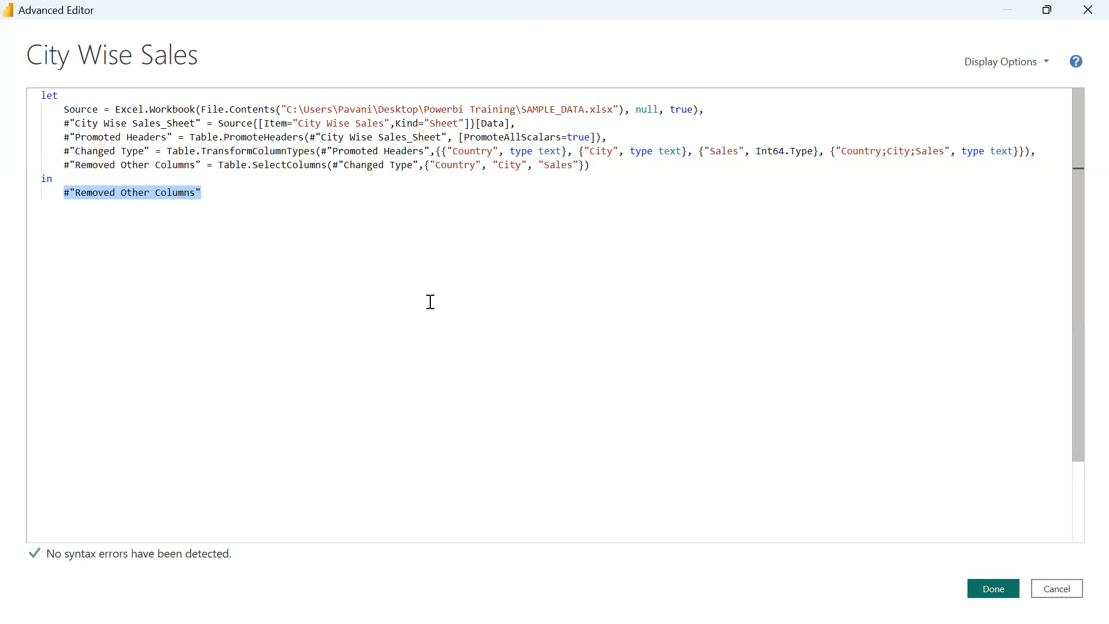
pyautogui.click(551, 295)
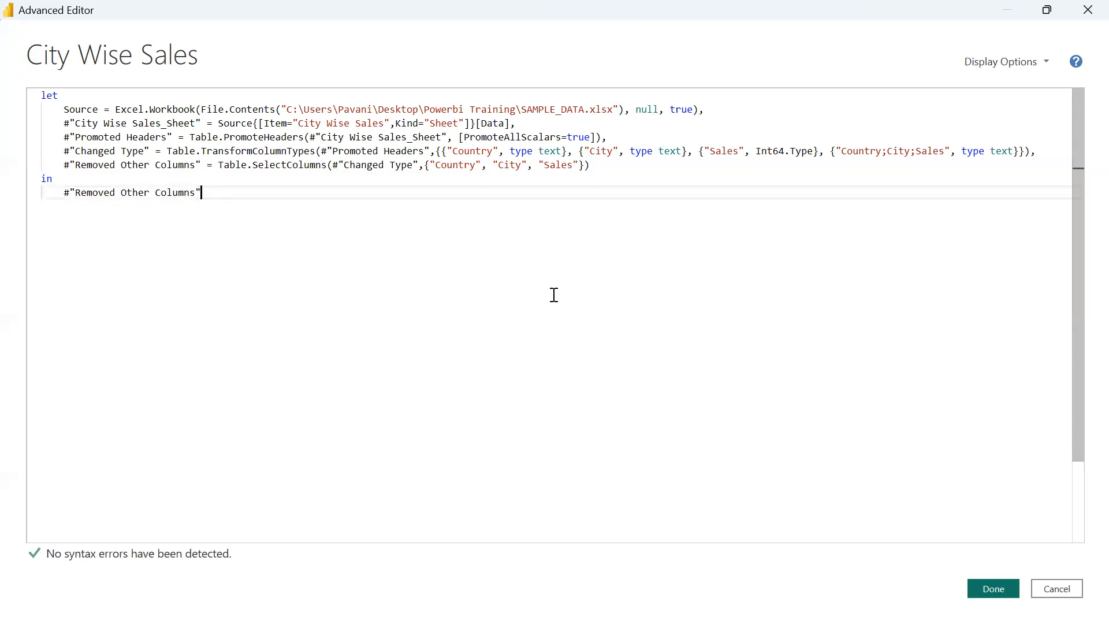
pyautogui.click(998, 589)
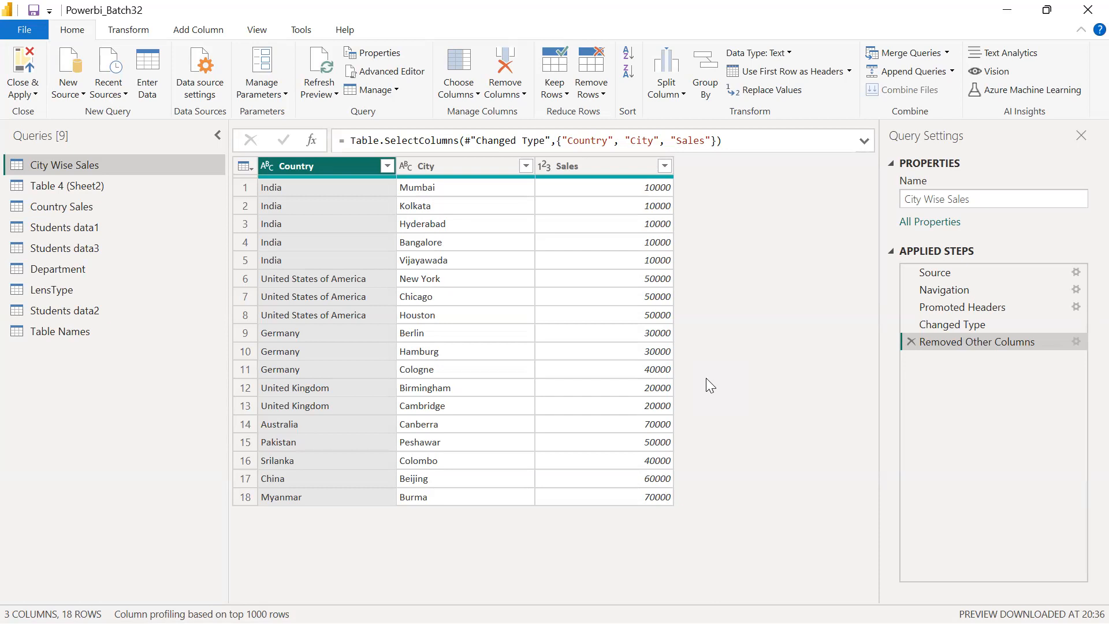
pyautogui.moveTo(728, 141); pyautogui.dragTo(337, 141)
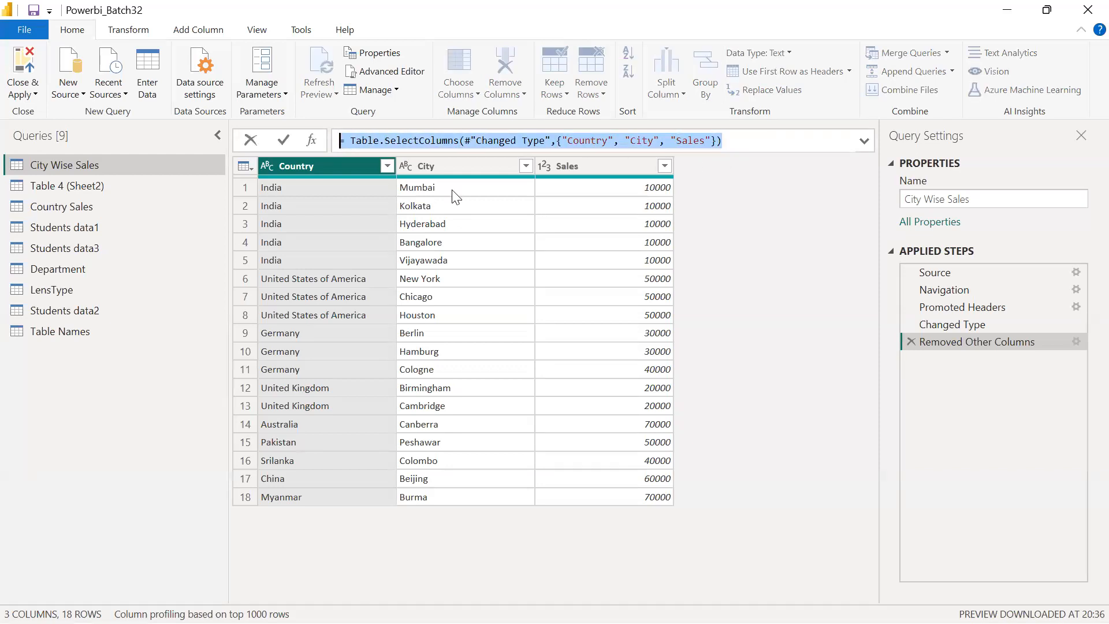
pyautogui.click(801, 230)
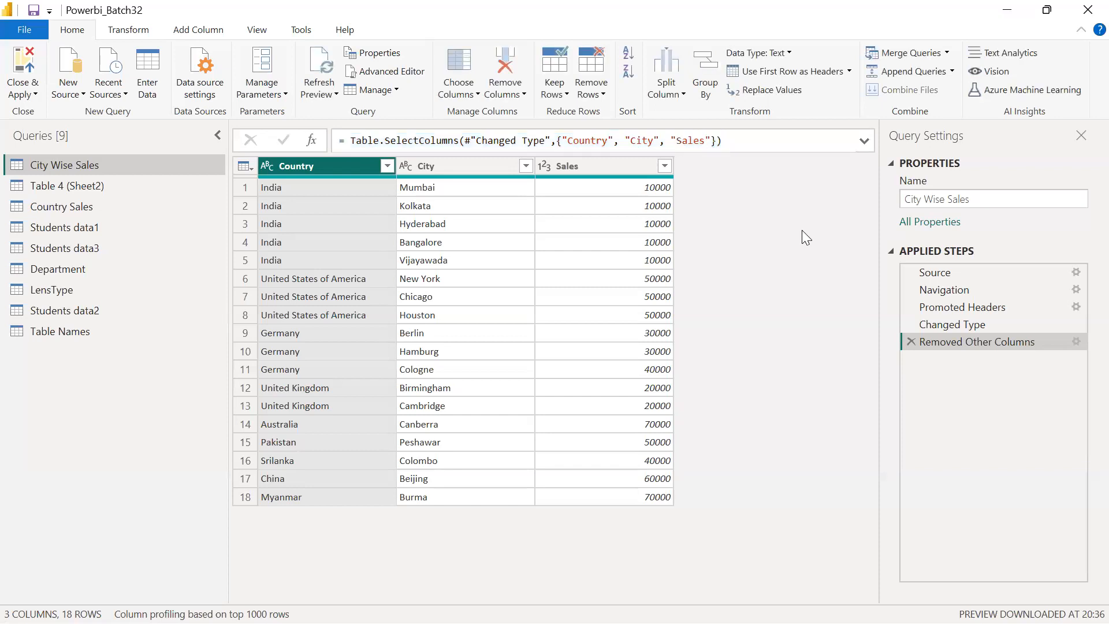
# Step: Look over the R and Python script commands and the Keep Rows options available for the query
pyautogui.click(130, 30)
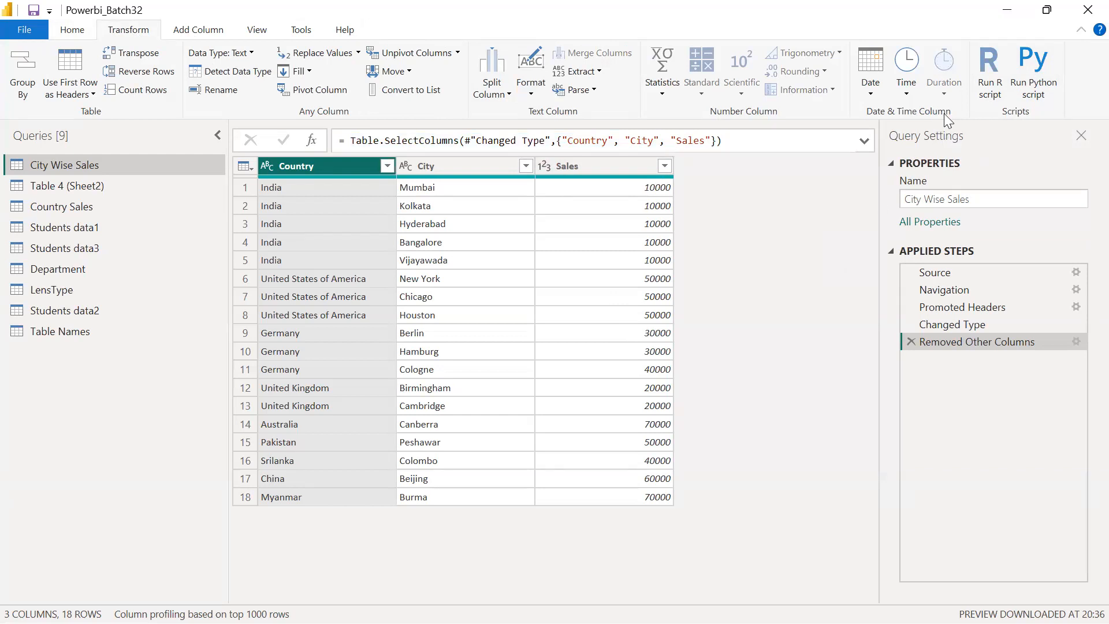
pyautogui.click(1037, 84)
pyautogui.click(67, 30)
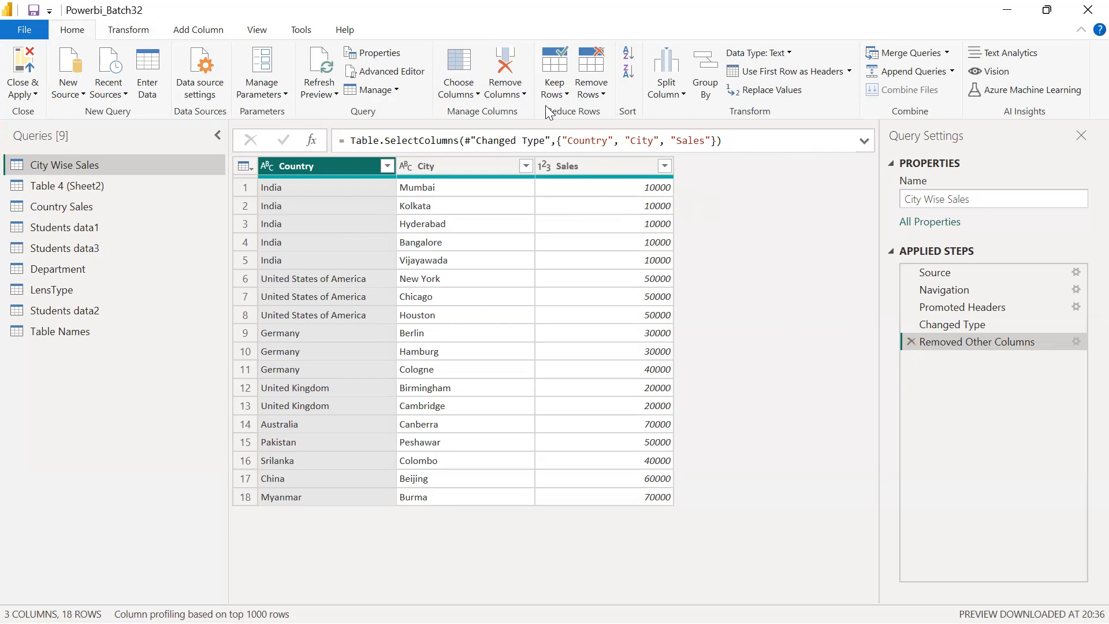
pyautogui.click(557, 87)
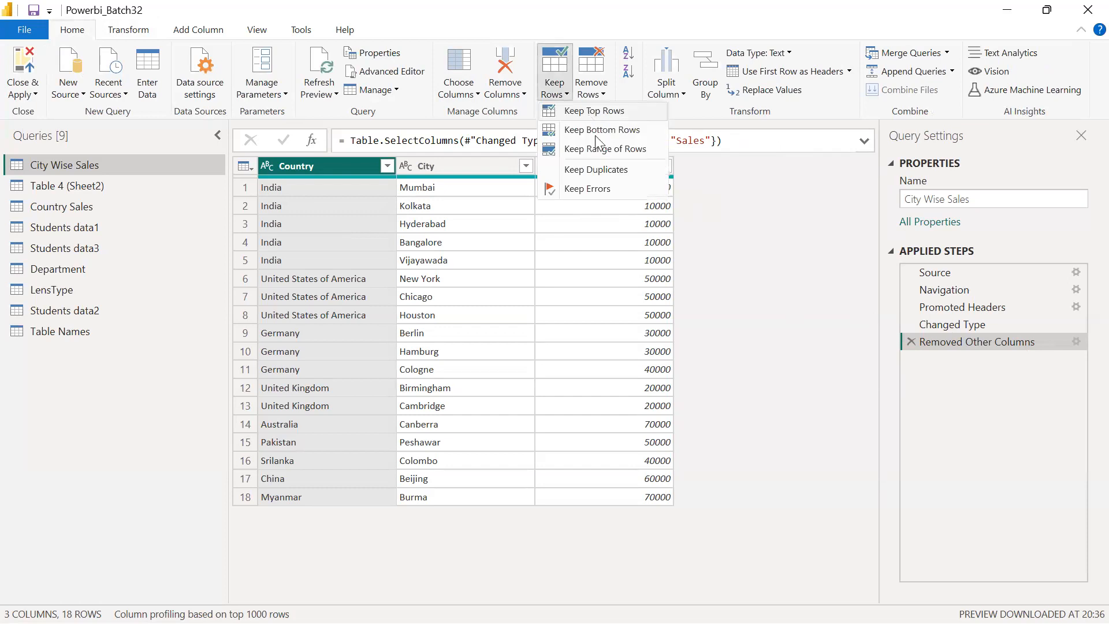
# Step: Open the Students data1 query and use Go to Column to jump to its Maths column
pyautogui.click(475, 95)
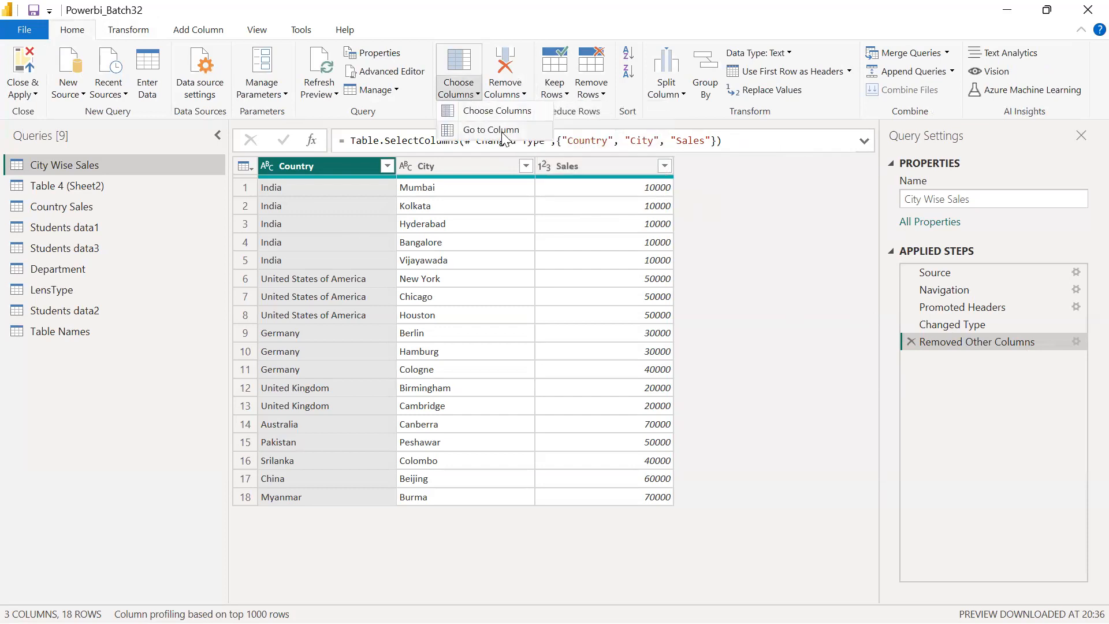
pyautogui.click(76, 230)
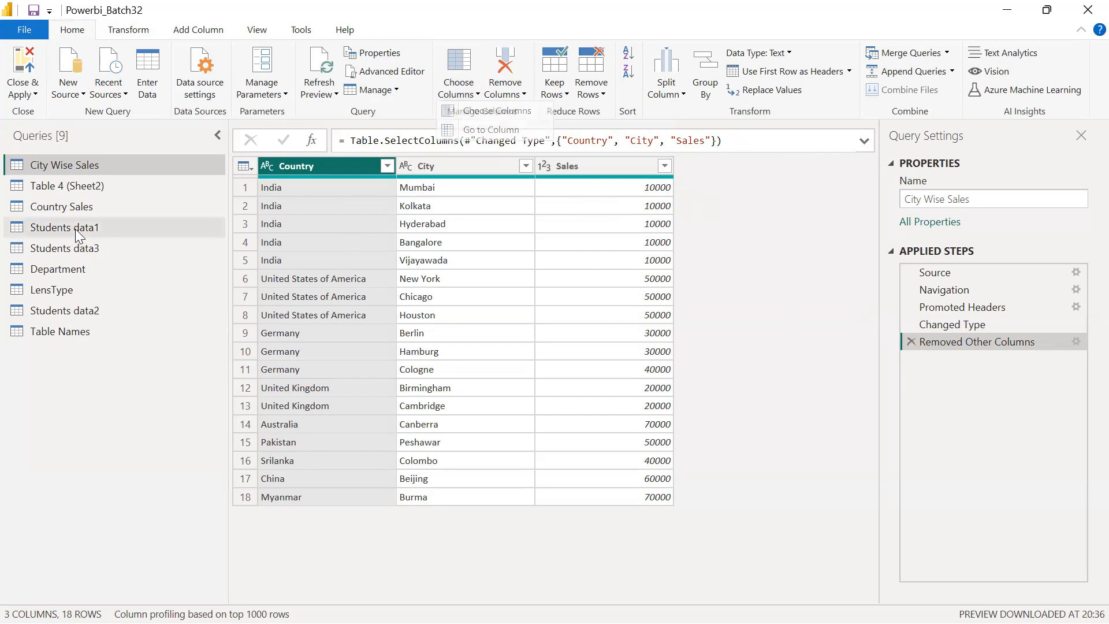
pyautogui.click(75, 230)
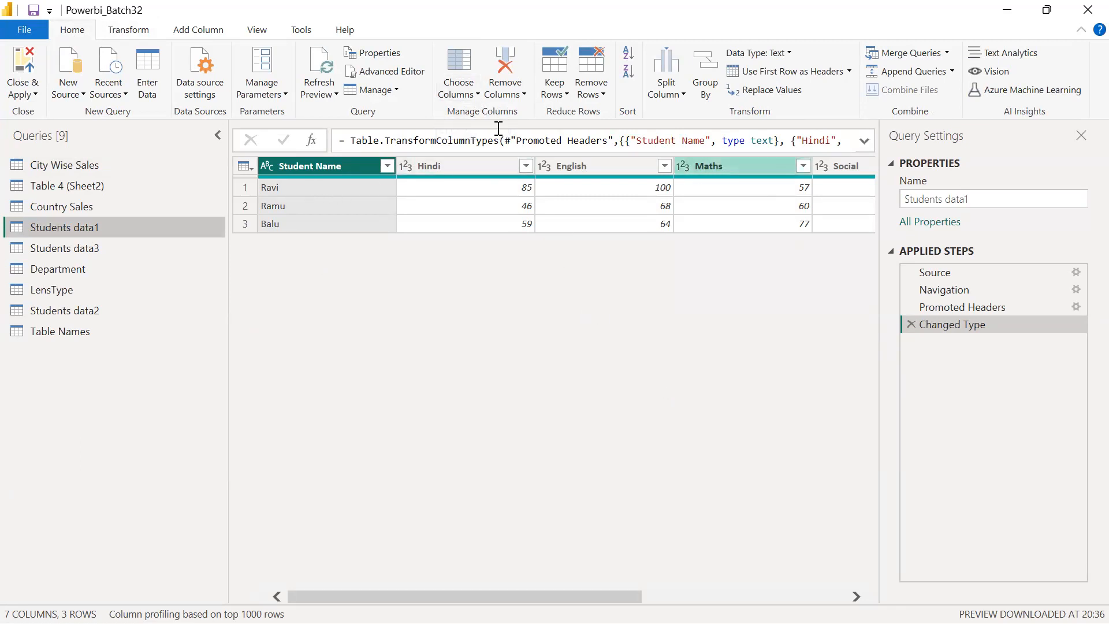
pyautogui.click(476, 95)
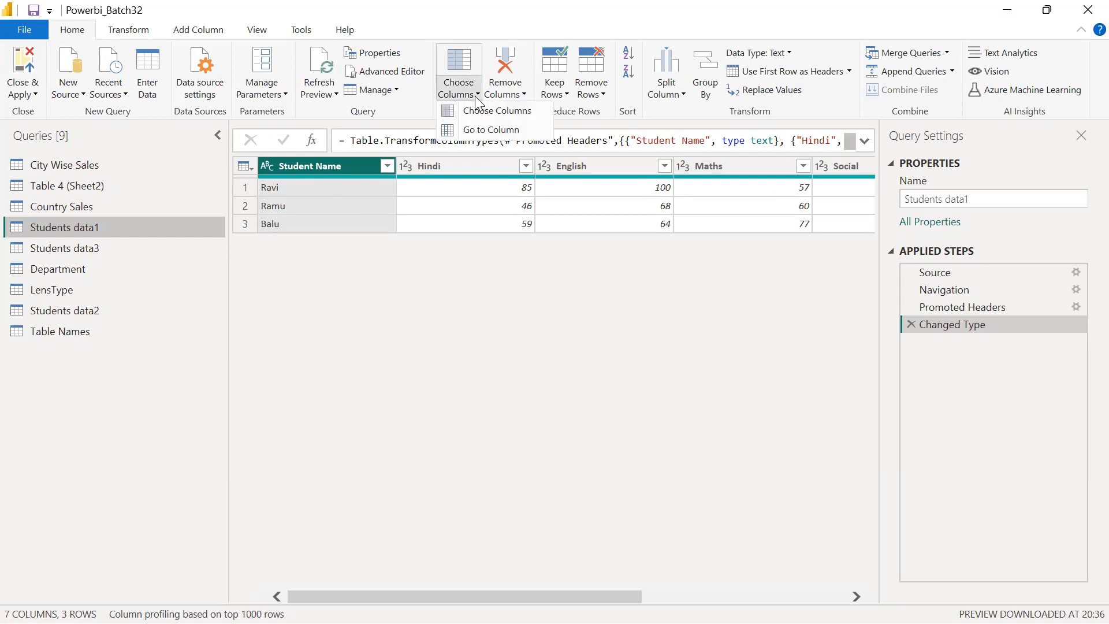
pyautogui.click(504, 130)
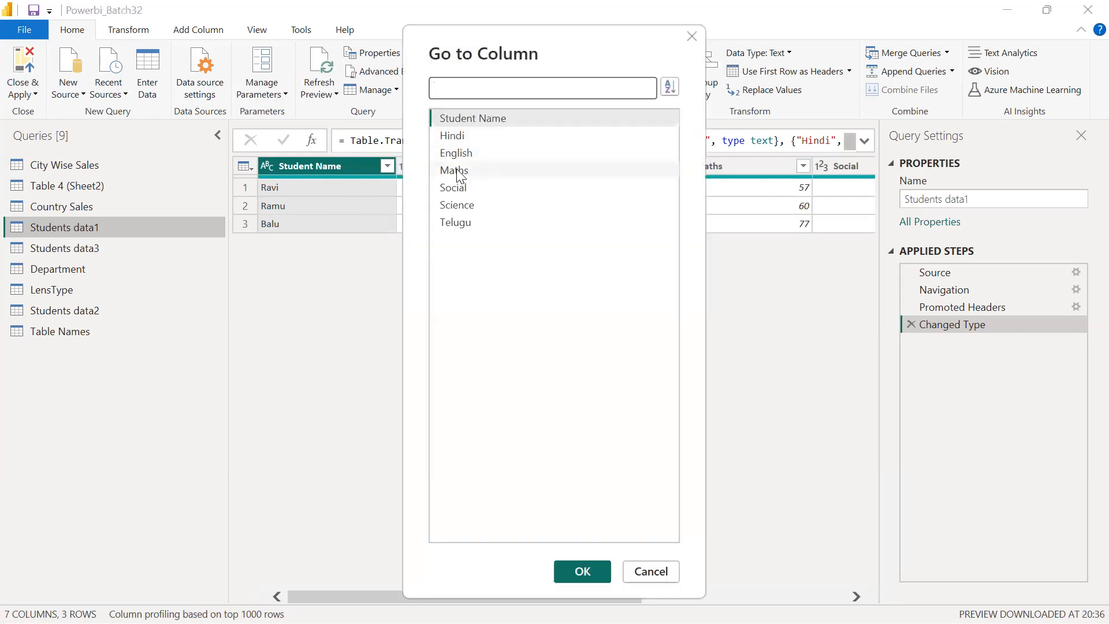
pyautogui.click(454, 170)
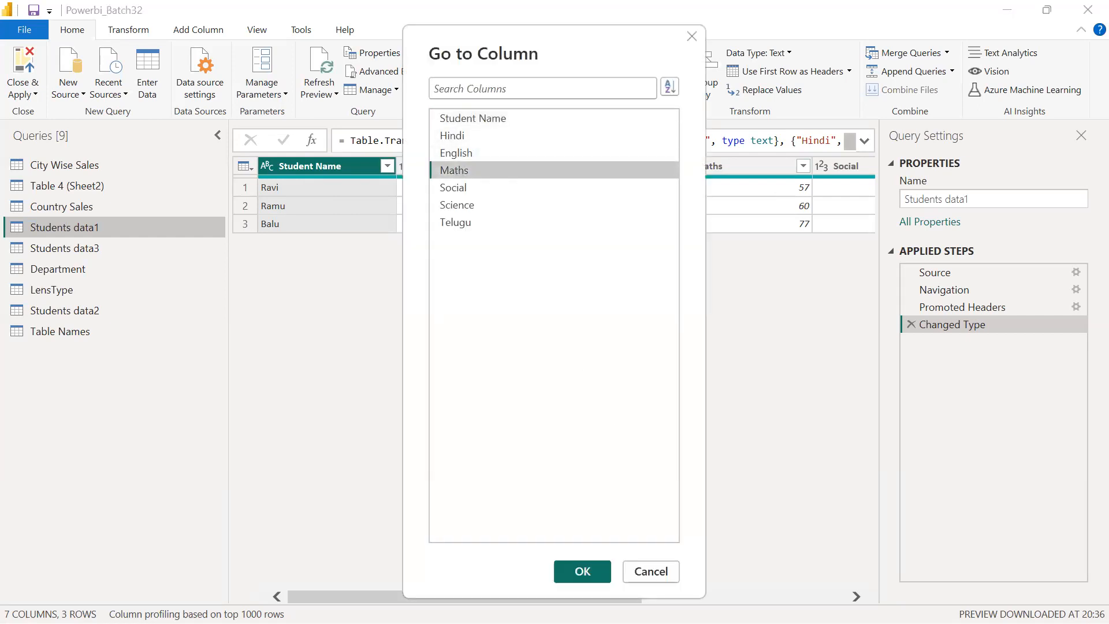
pyautogui.click(572, 572)
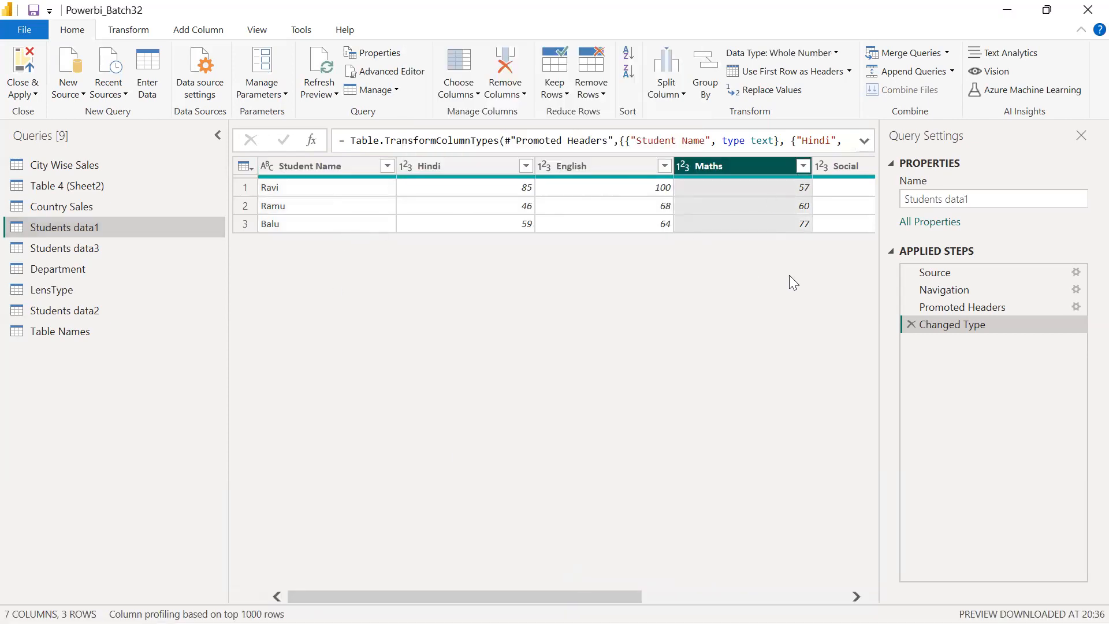
# Step: Look through the Students data1 columns, selecting Hindi and Telugu in turn
pyautogui.click(435, 165)
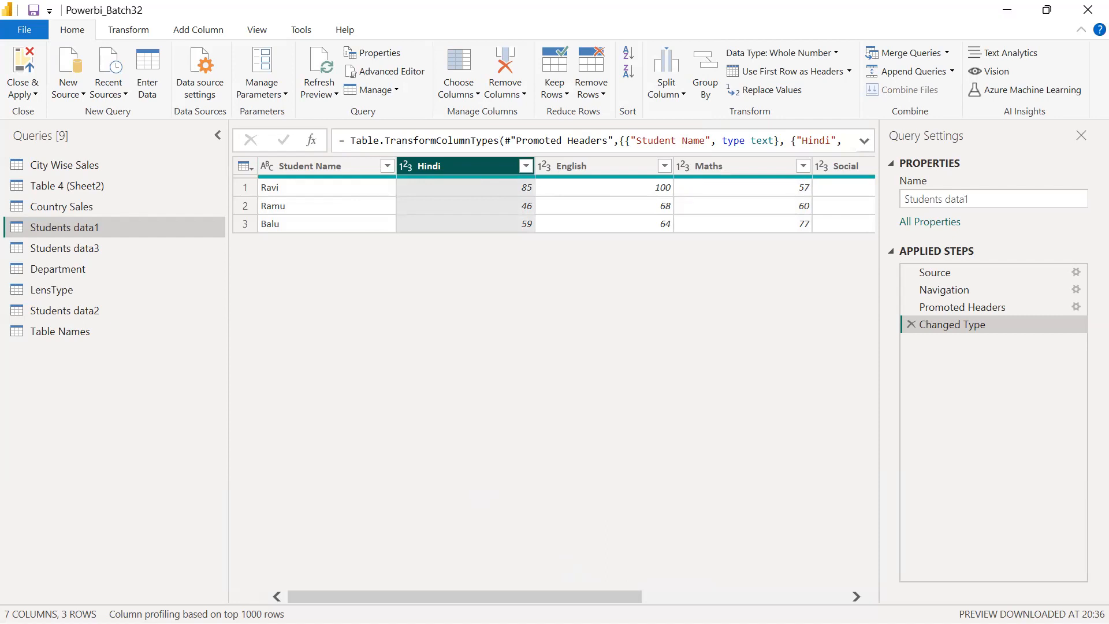
pyautogui.hscroll(5, 861, 198)
pyautogui.click(803, 166)
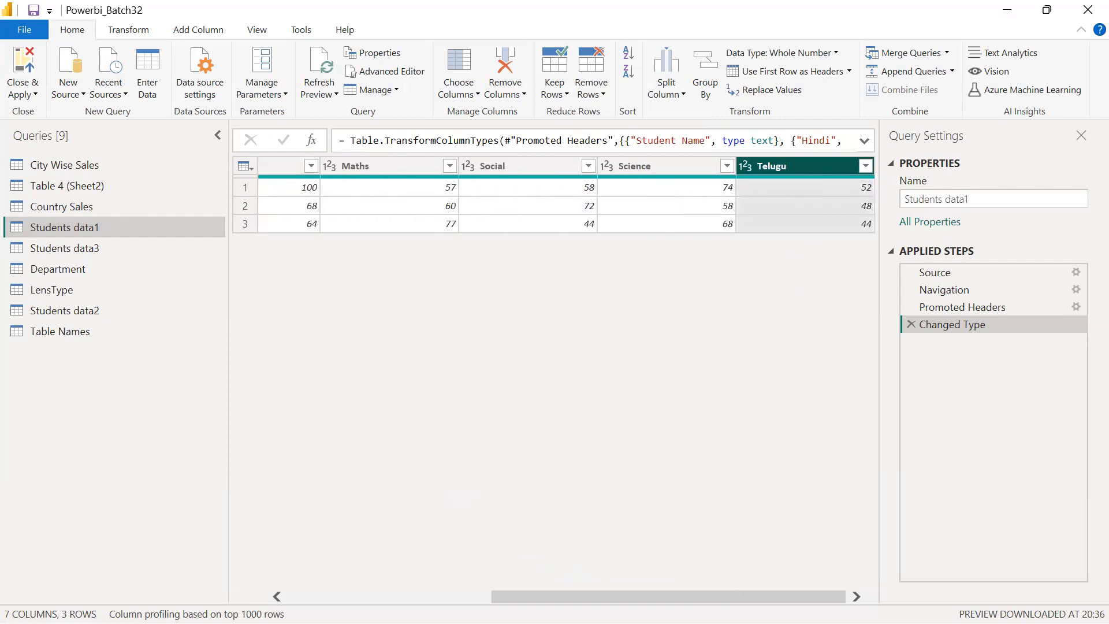
pyautogui.hscroll(-5, 430, 448)
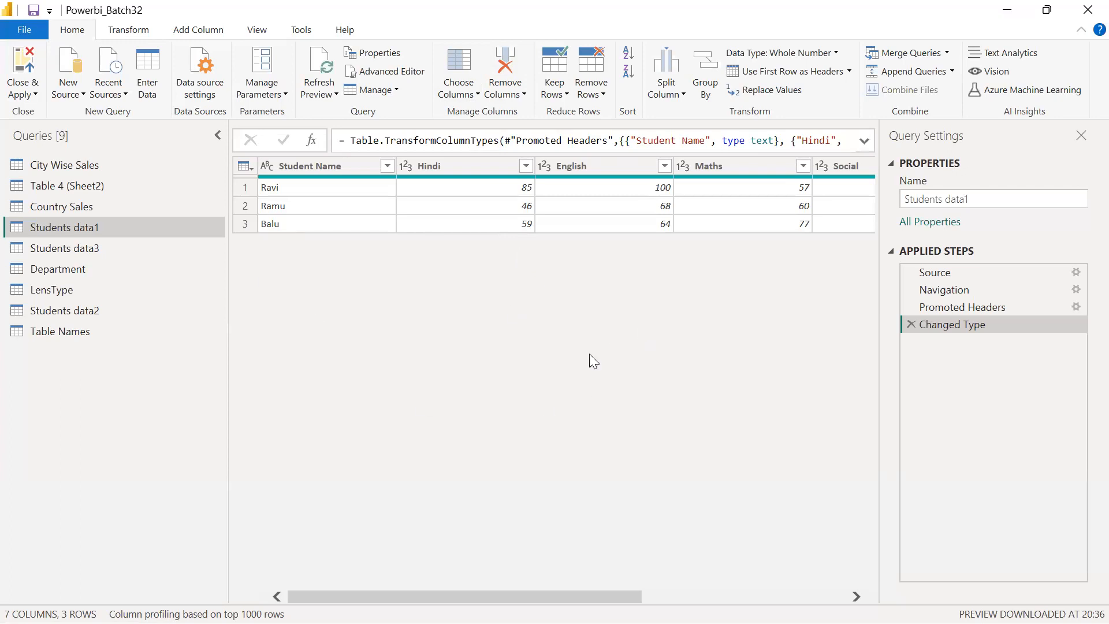
# Step: Review the Remove Columns and Remove Other Columns options and inspect all columns of Students data1 up to Telugu
pyautogui.click(523, 94)
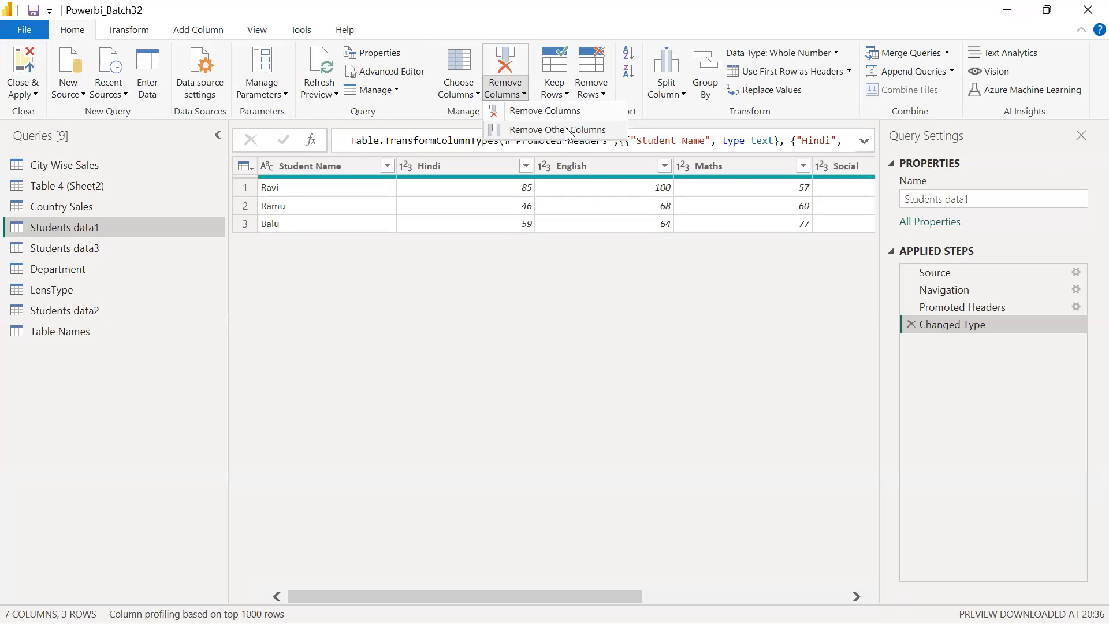
pyautogui.click(453, 365)
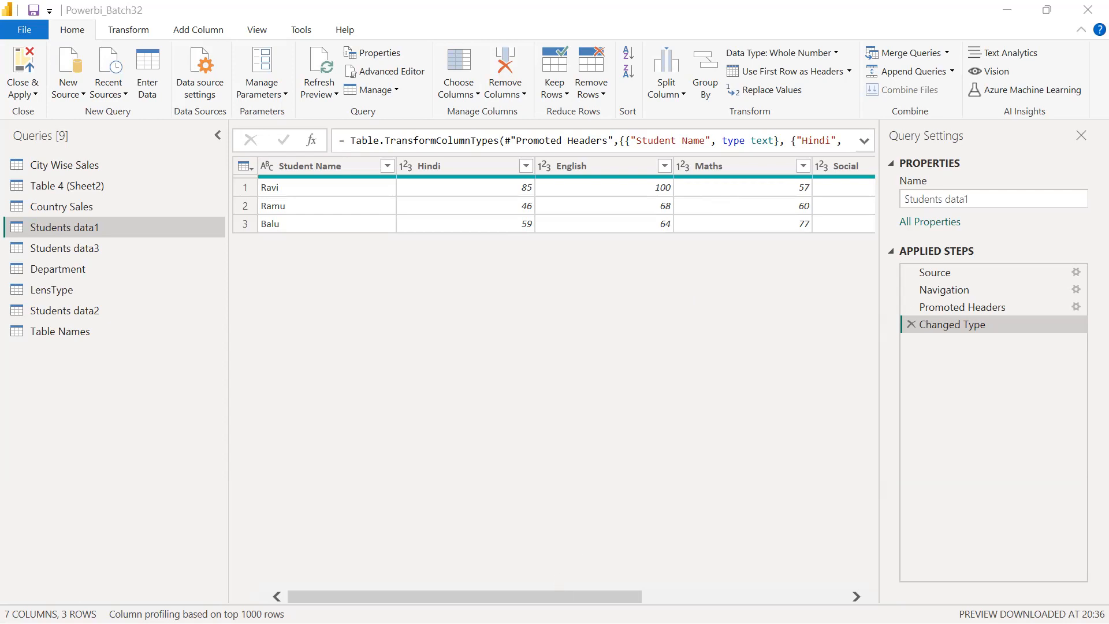
pyautogui.moveTo(465, 596)
pyautogui.mouseDown()
pyautogui.moveTo(668, 596)
pyautogui.moveTo(465, 596)
pyautogui.mouseUp()
pyautogui.click(522, 96)
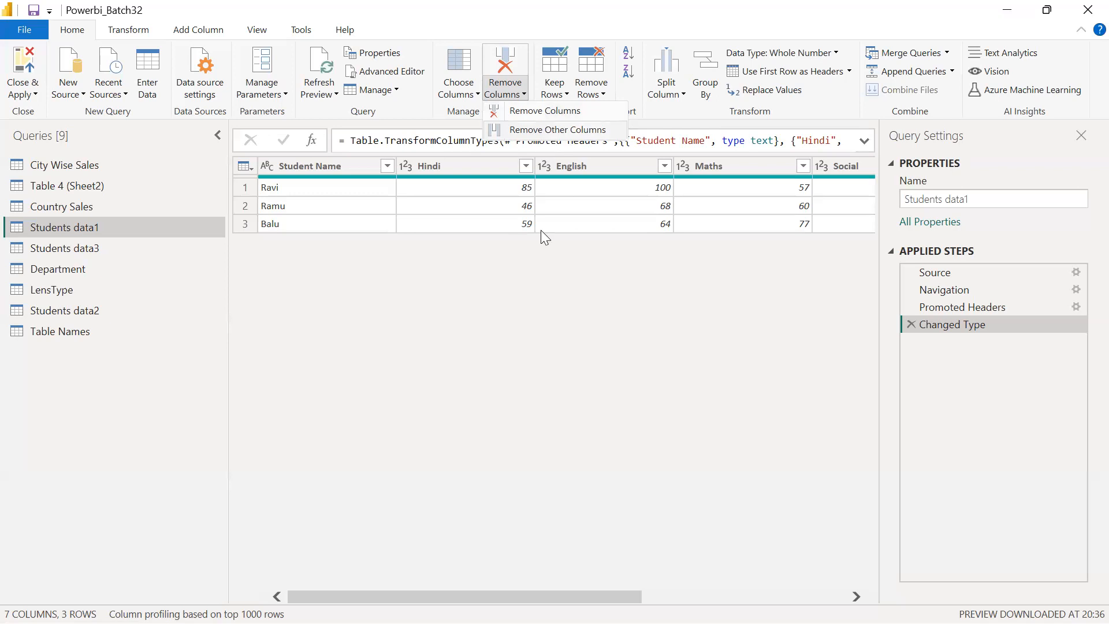
pyautogui.click(527, 309)
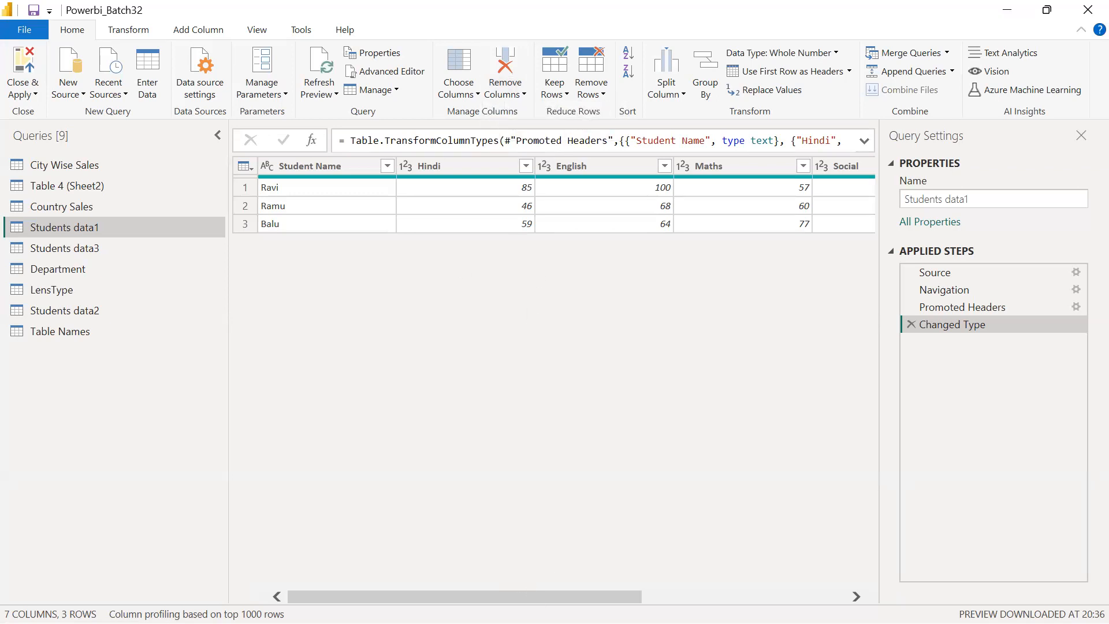
pyautogui.click(803, 166)
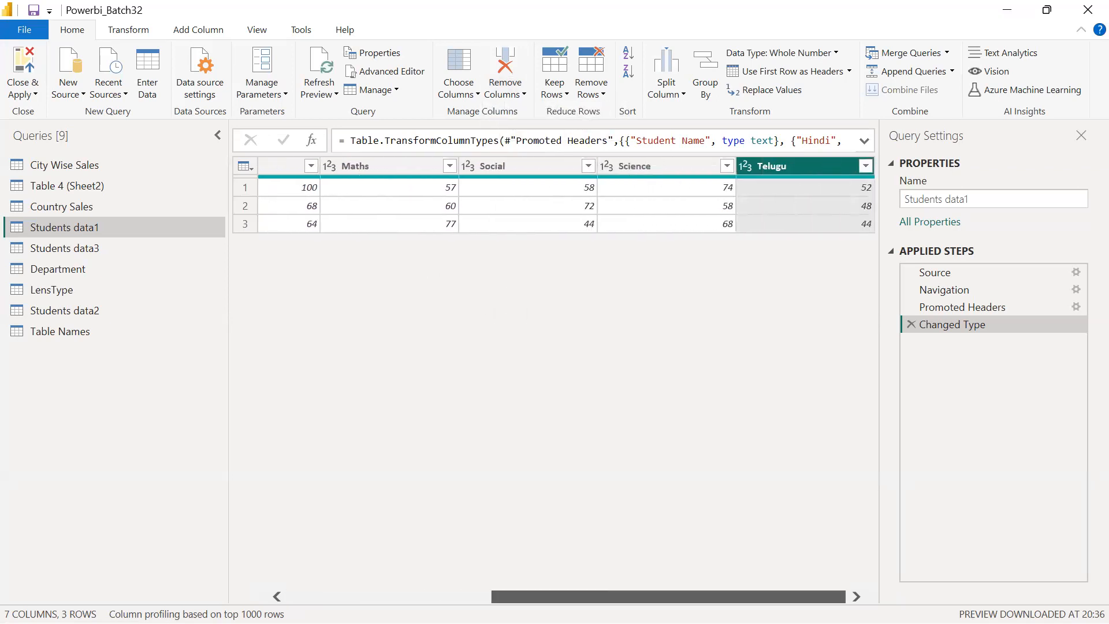
pyautogui.moveTo(647, 595); pyautogui.dragTo(442, 572)
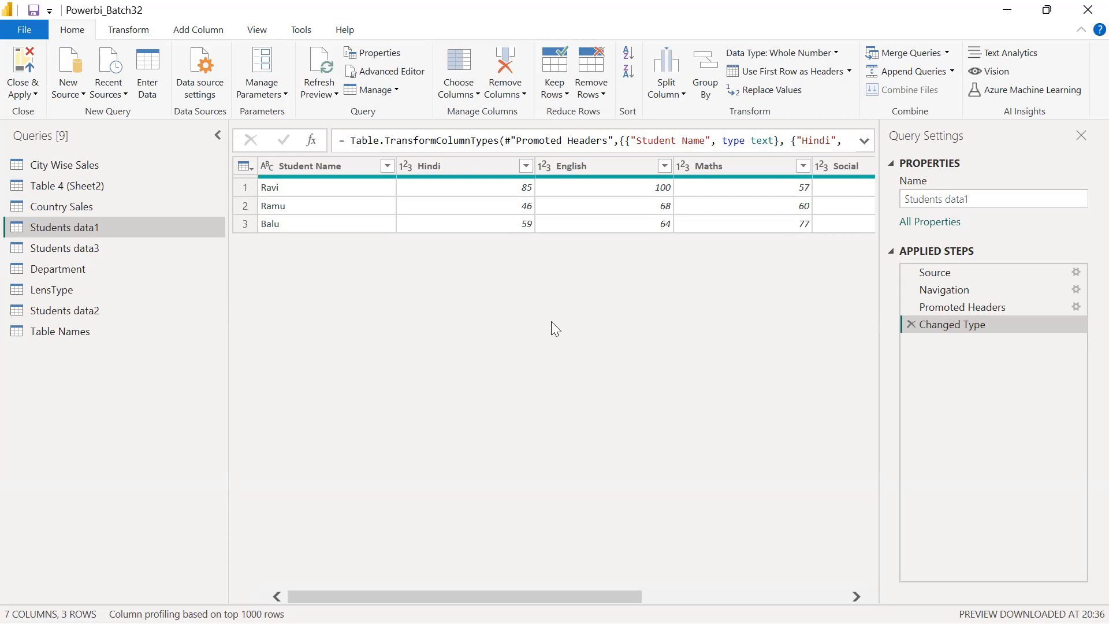
# Step: Remove the Hindi, Maths, Science and Telugu columns from the Students data1 query
pyautogui.click(459, 167)
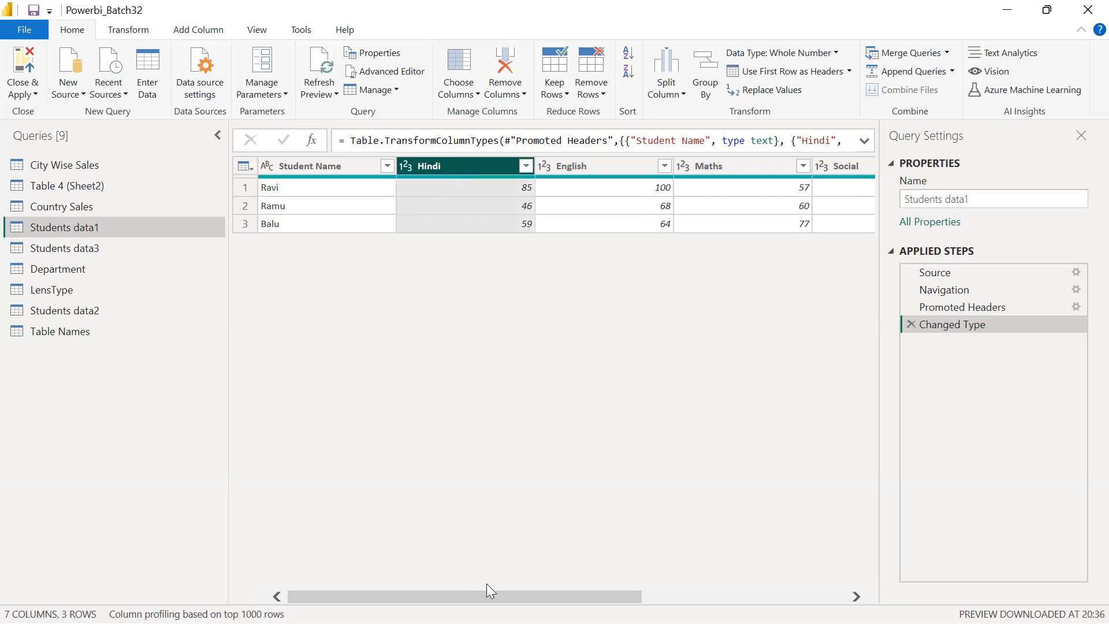
pyautogui.moveTo(462, 597); pyautogui.dragTo(517, 597)
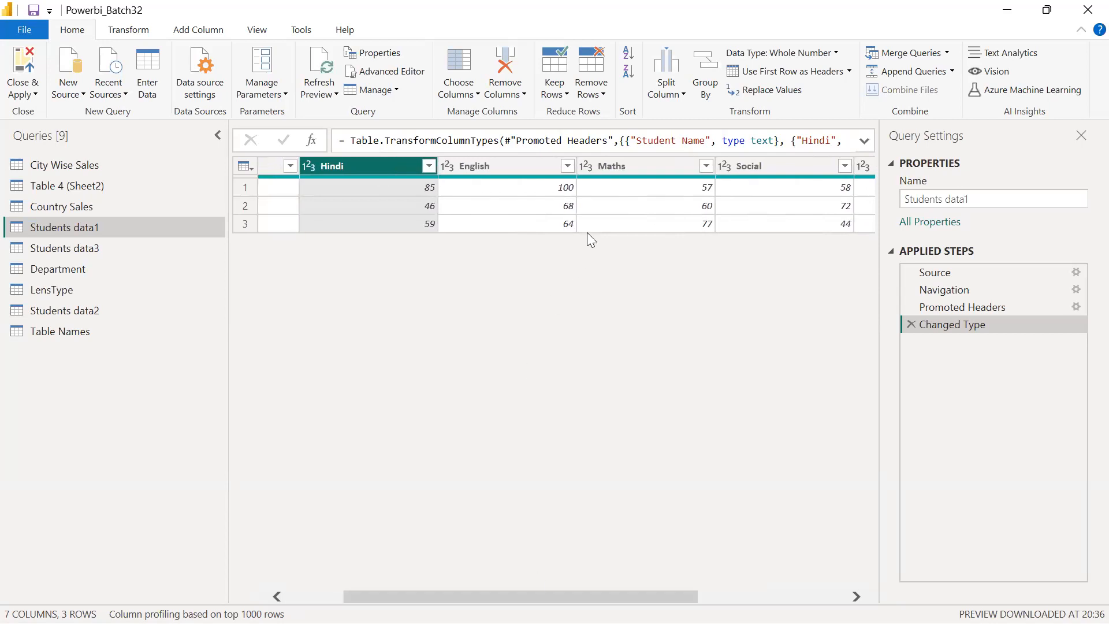
pyautogui.keyDown('ctrl'); pyautogui.click(624, 165); pyautogui.keyUp('ctrl')
pyautogui.moveTo(583, 596); pyautogui.dragTo(732, 596)
pyautogui.keyDown('ctrl'); pyautogui.click(662, 165); pyautogui.keyUp('ctrl')
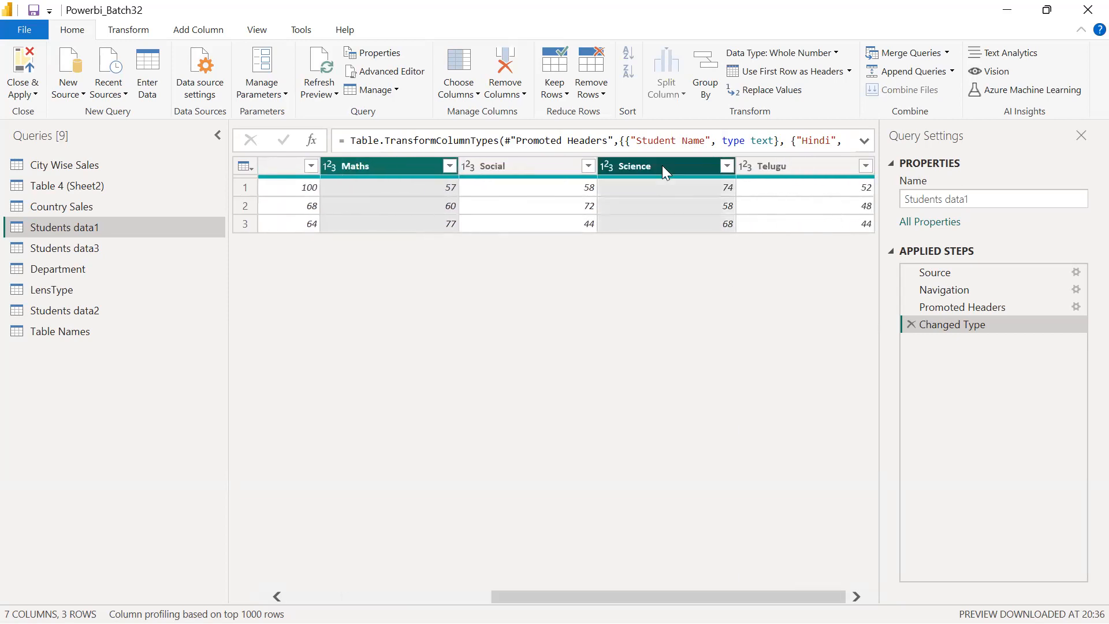
pyautogui.keyDown('ctrl'); pyautogui.click(782, 167); pyautogui.keyUp('ctrl')
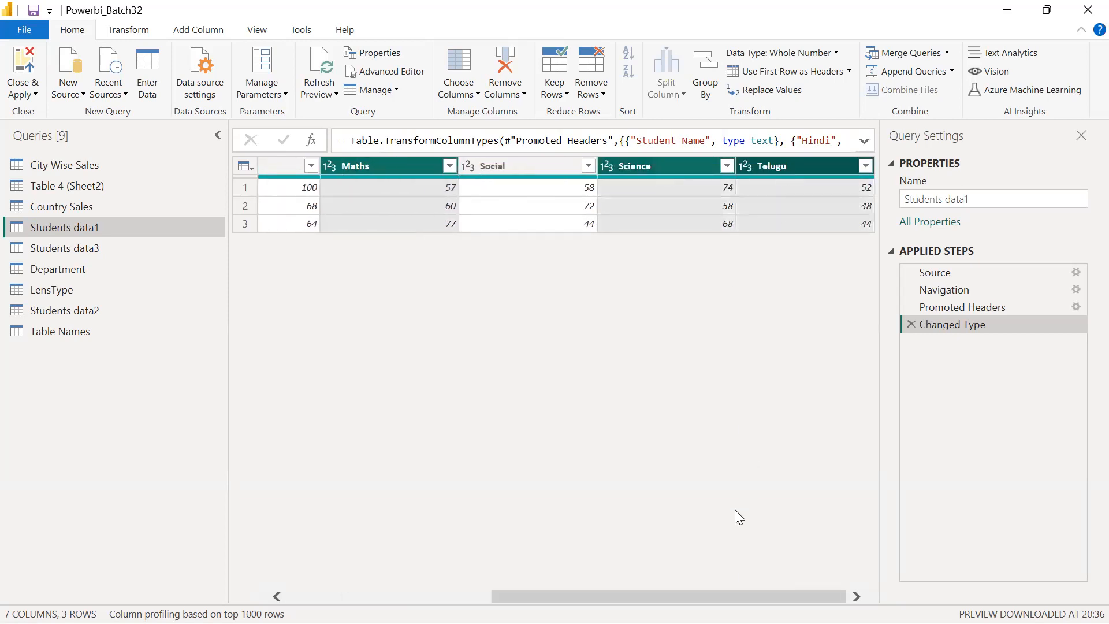
pyautogui.moveTo(763, 596); pyautogui.dragTo(727, 585)
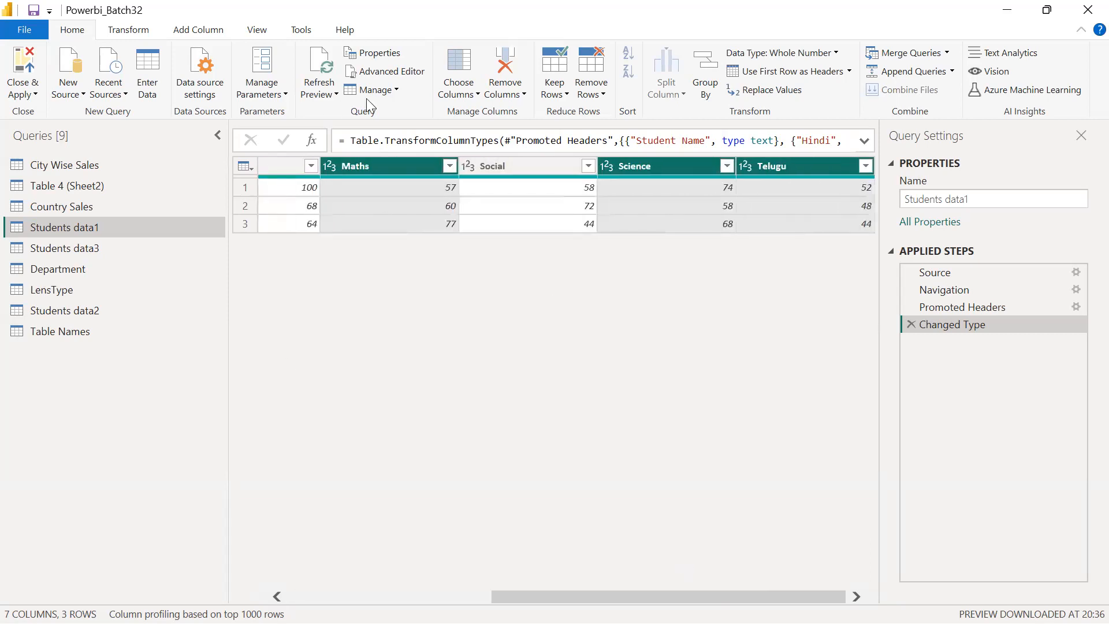
pyautogui.click(517, 93)
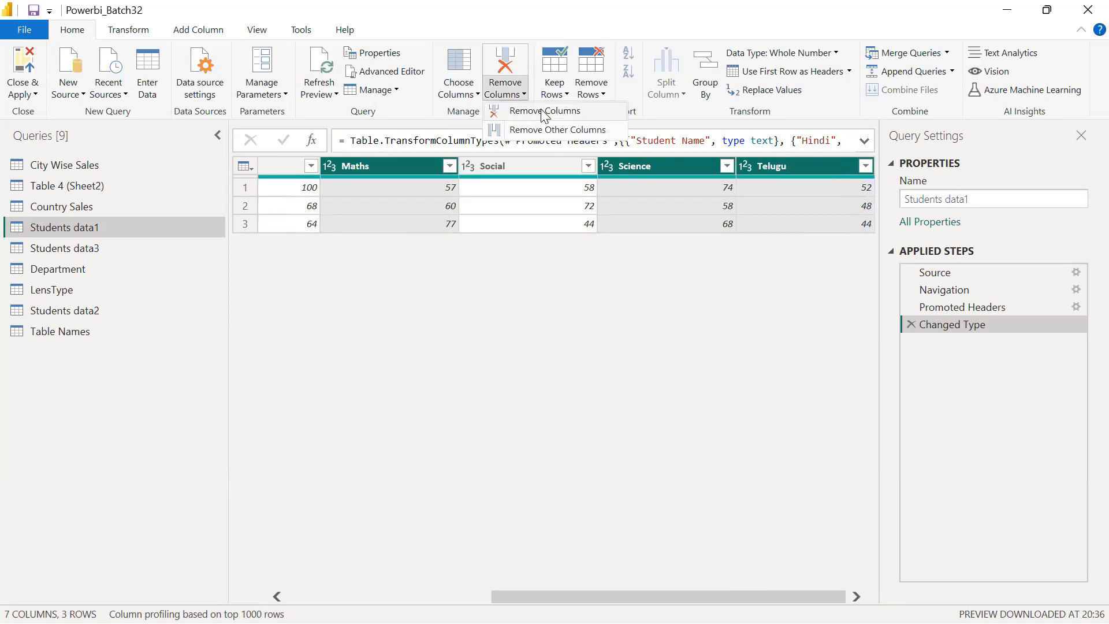
pyautogui.click(545, 111)
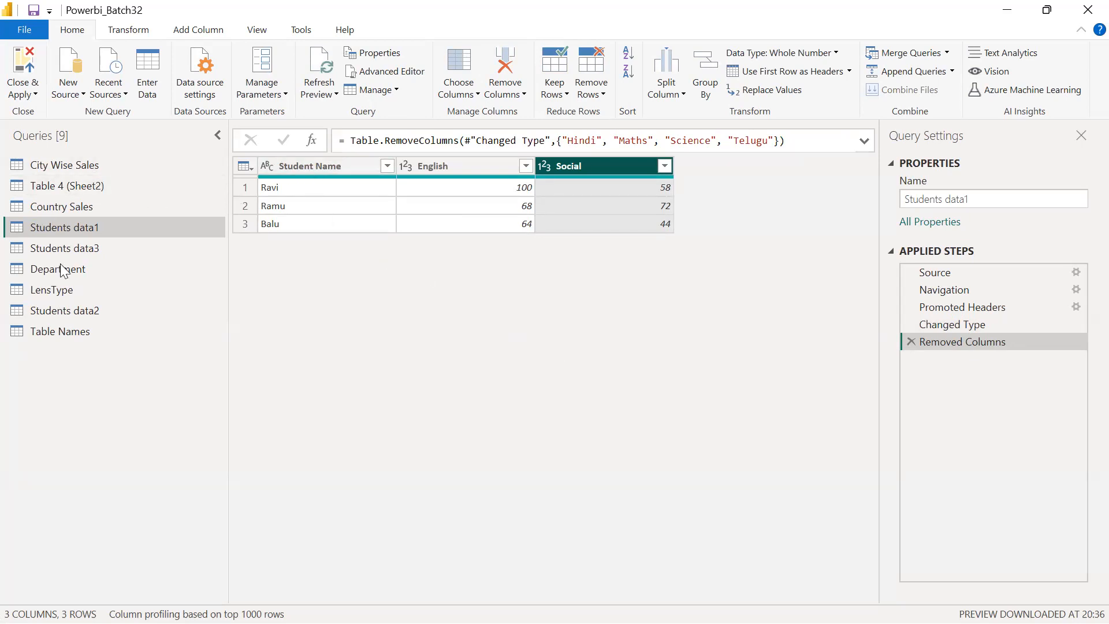
# Step: Open the Students data2 query, try removing its columns from Hindi through Telugu, and delete the resulting applied step
pyautogui.click(65, 312)
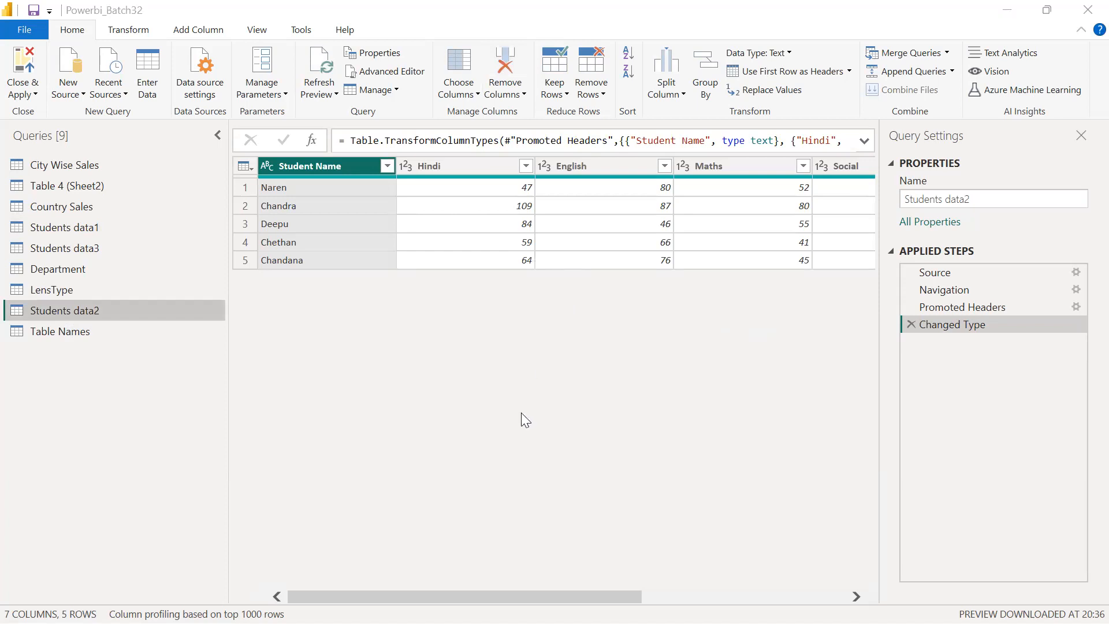
pyautogui.click(604, 172)
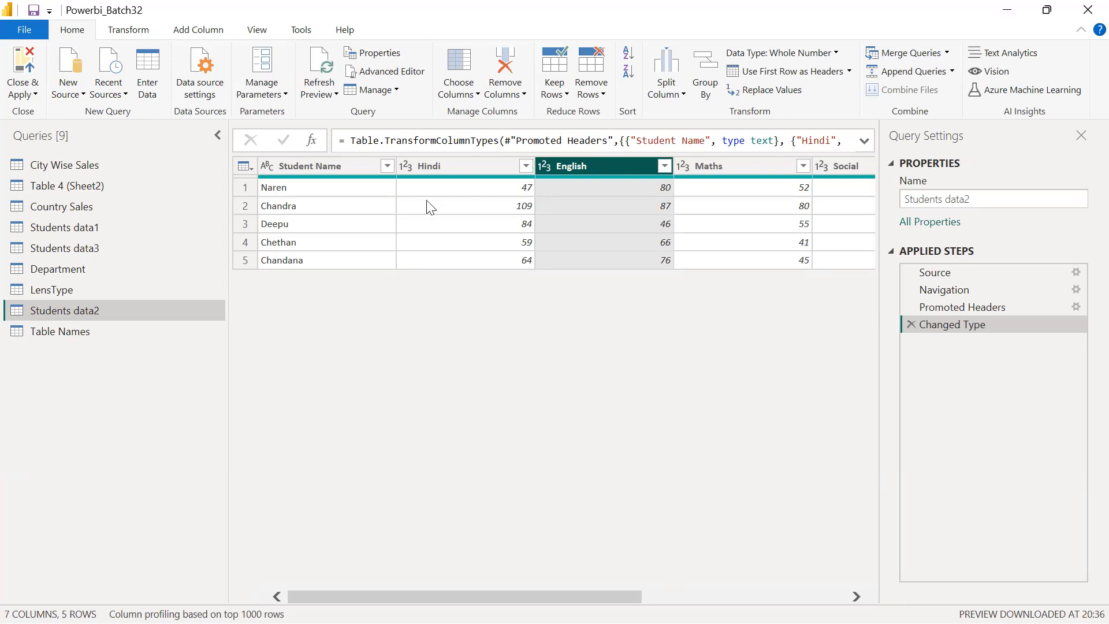
pyautogui.click(440, 165)
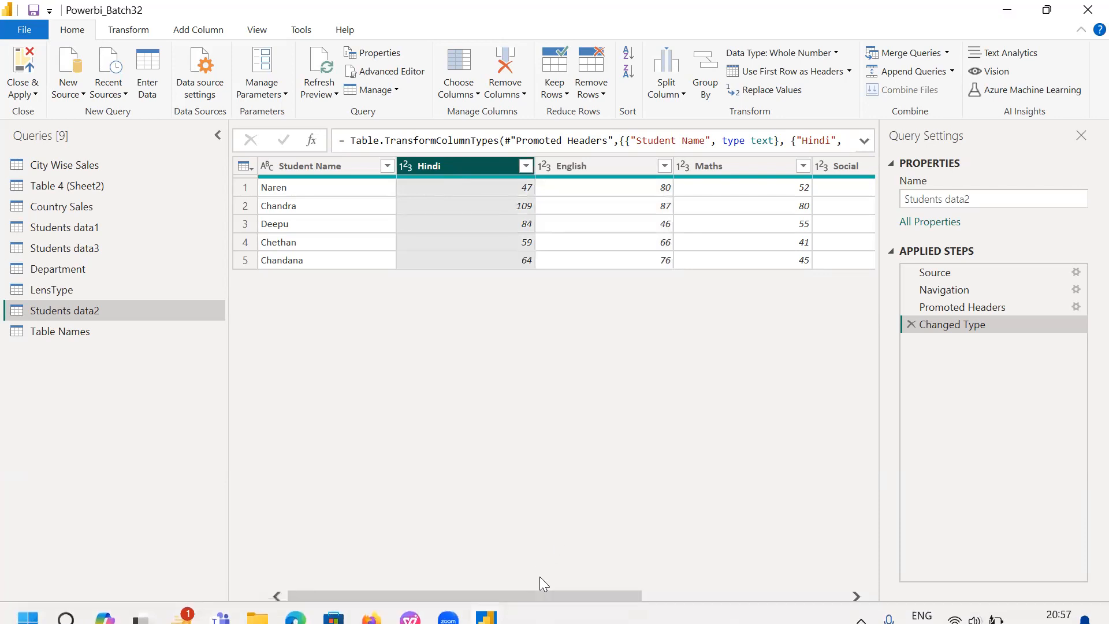
pyautogui.moveTo(540, 596); pyautogui.dragTo(744, 596)
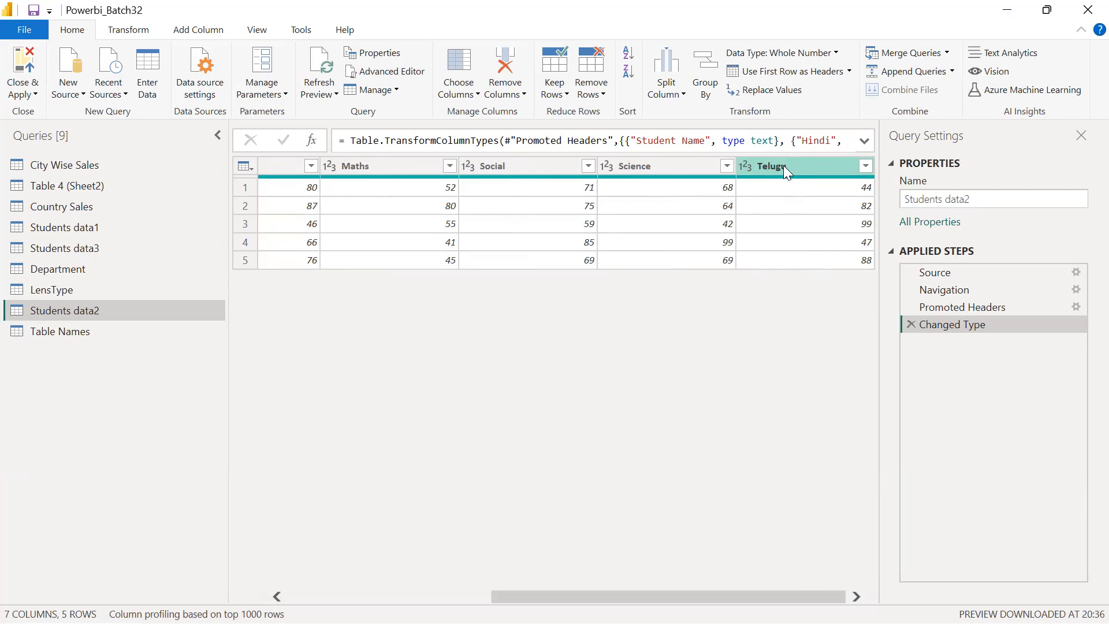
pyautogui.hotkey('ctrl', 'a')
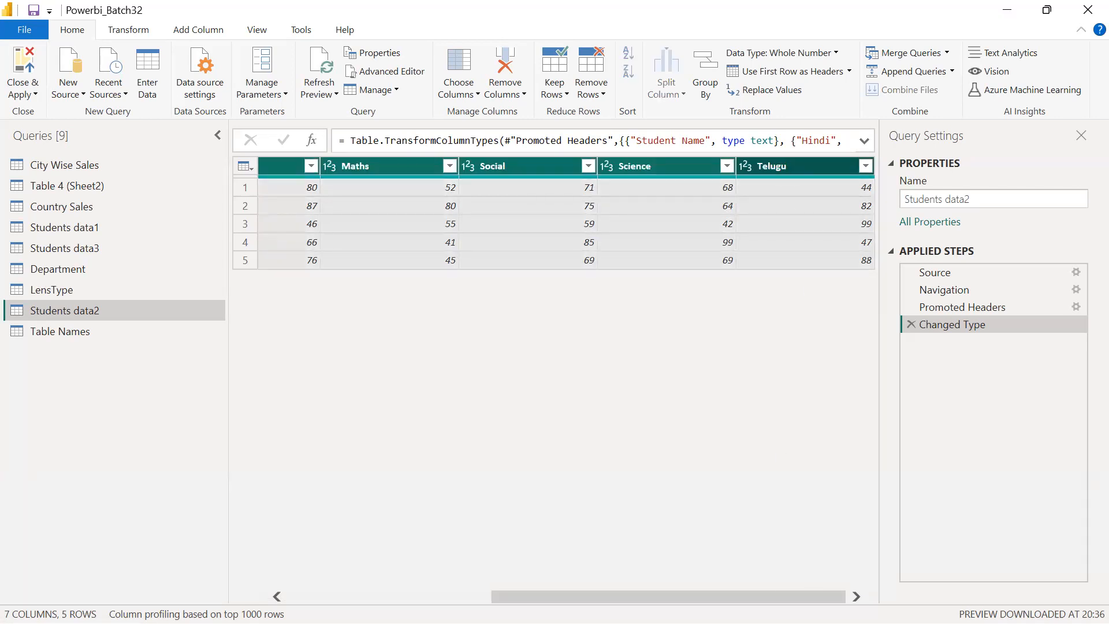
pyautogui.hscroll(-5, 554, 219)
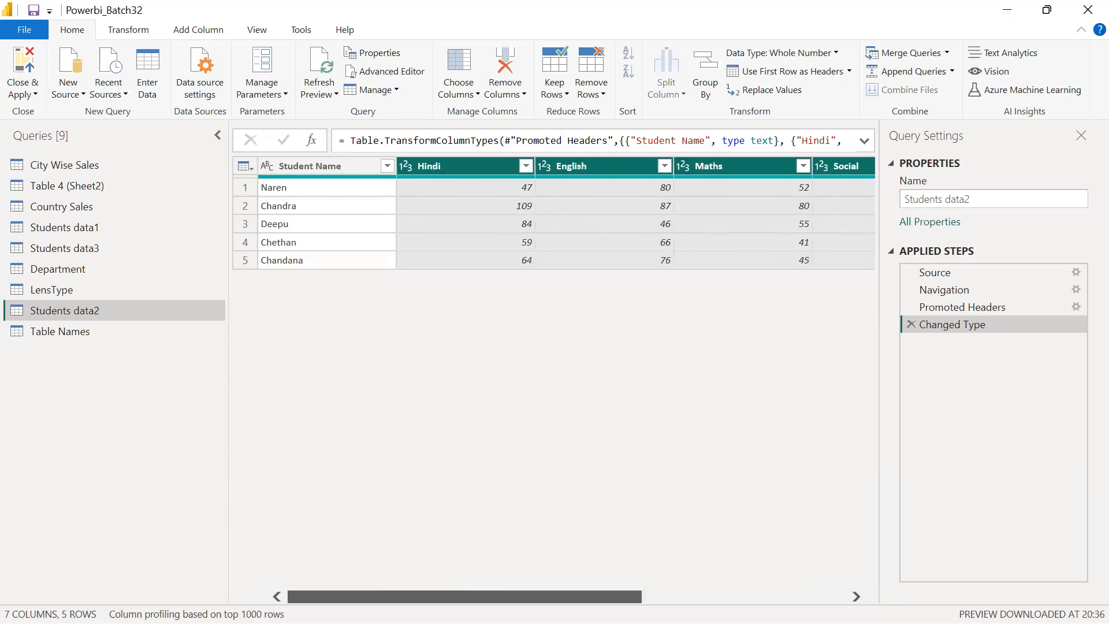
pyautogui.moveTo(596, 596); pyautogui.dragTo(800, 596)
pyautogui.click(506, 94)
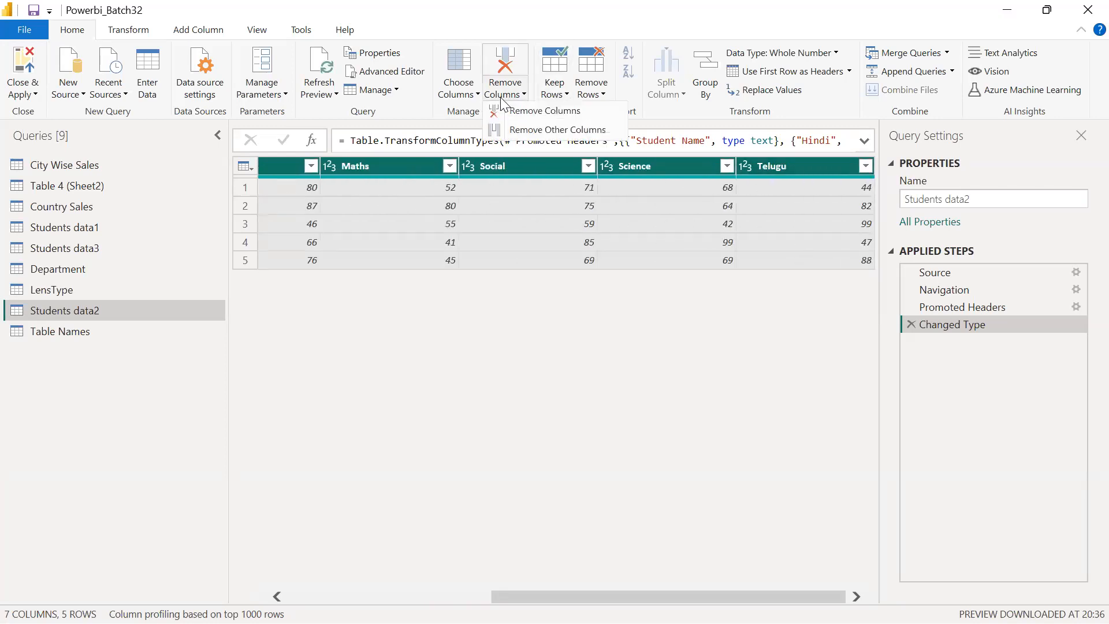
pyautogui.click(540, 110)
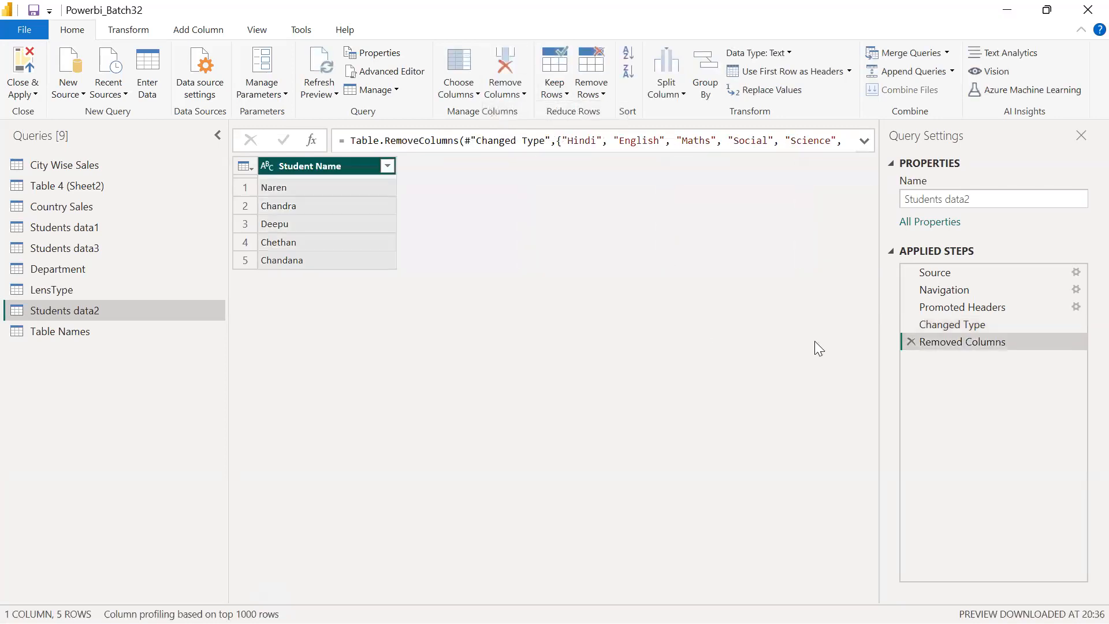
pyautogui.click(909, 341)
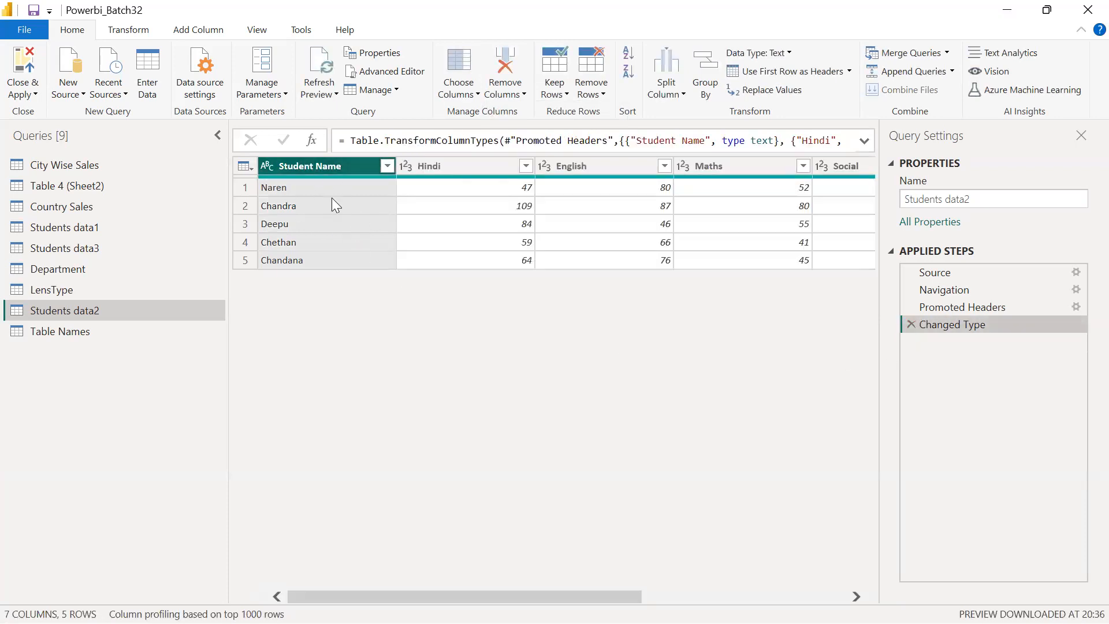
# Step: Try Remove Other Columns on Students data2 with Student Name selected, and delete the resulting applied step
pyautogui.click(523, 91)
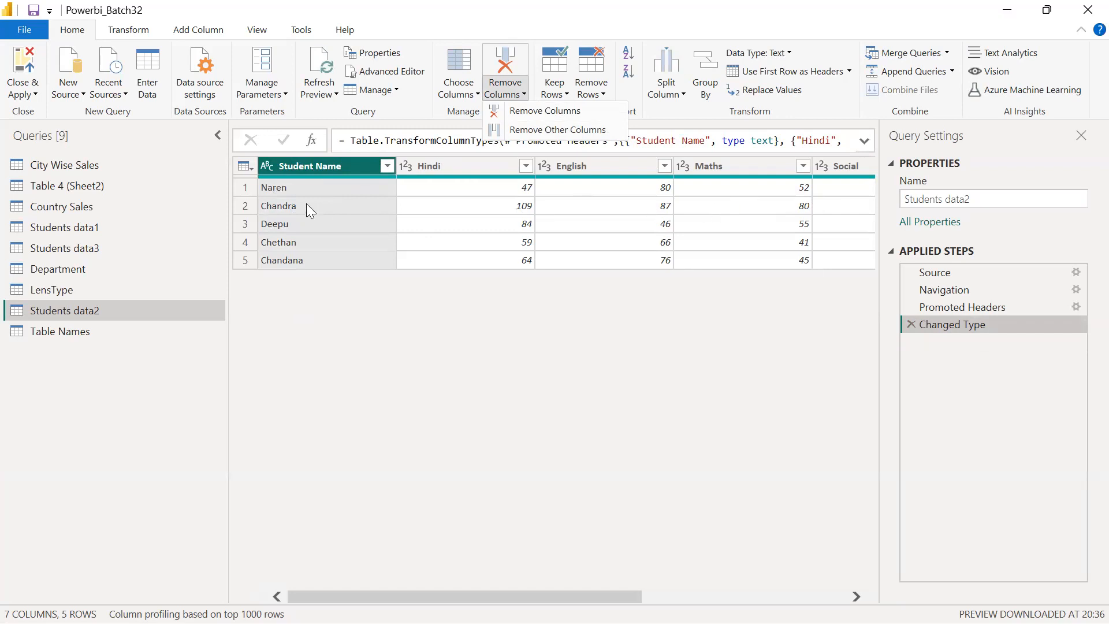
pyautogui.click(577, 131)
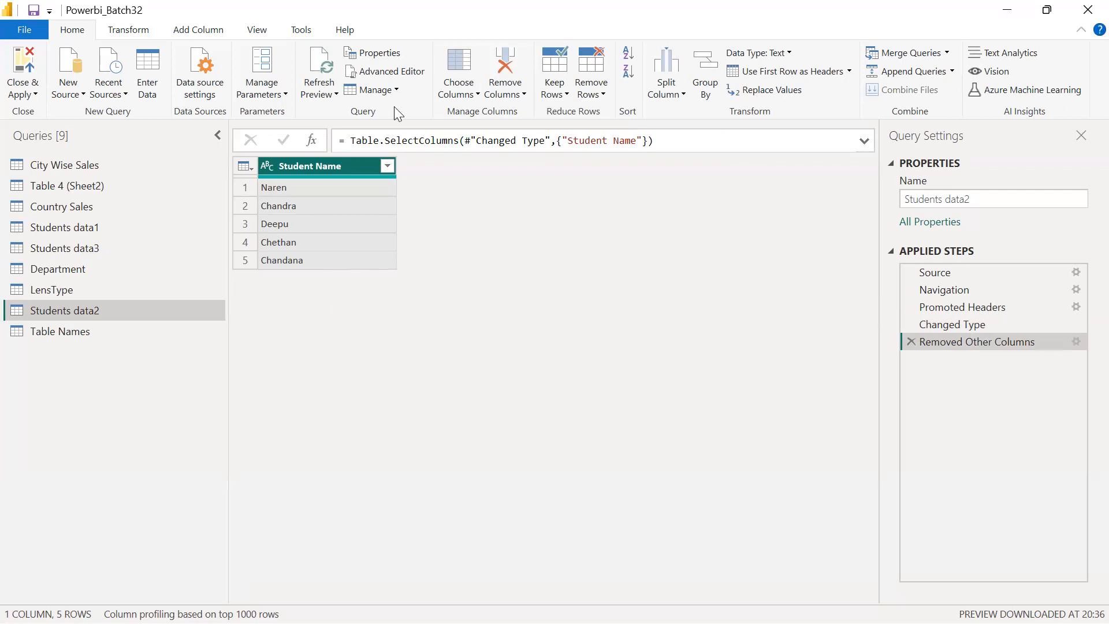
pyautogui.click(911, 341)
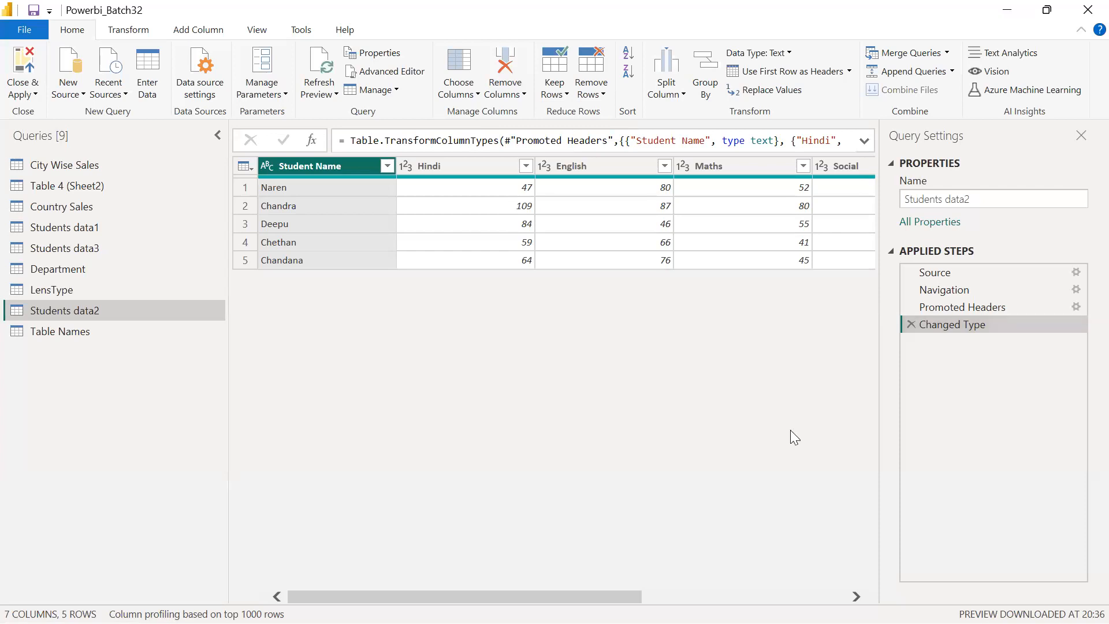
# Step: Compare the Choose Columns and Go to Column options with the Remove Columns and Remove Other Columns options for Students data2
pyautogui.click(459, 90)
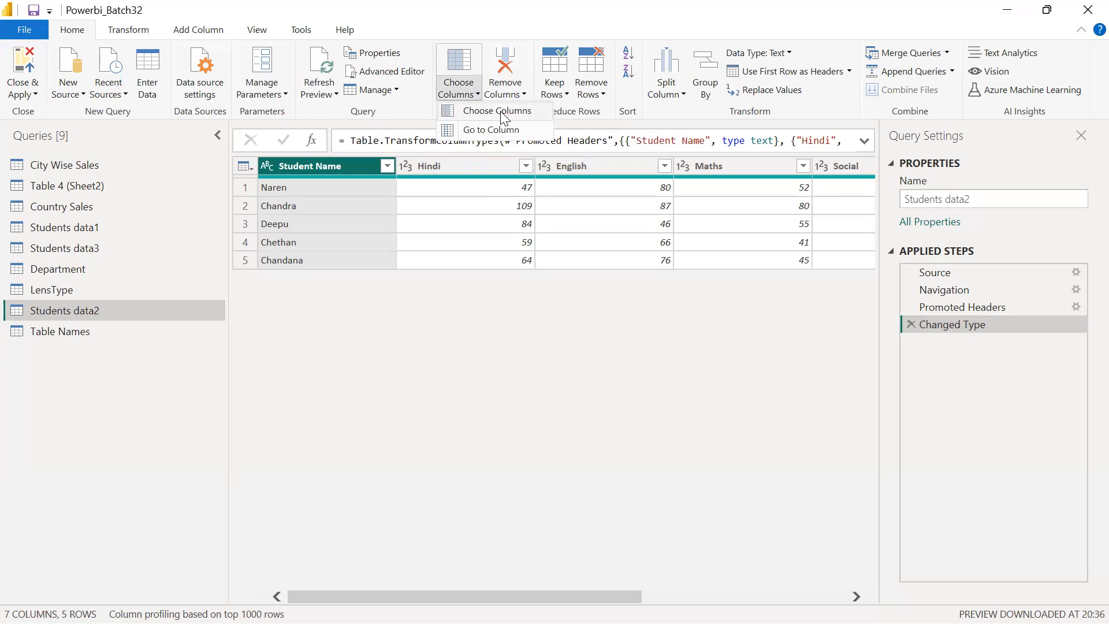
pyautogui.click(522, 350)
pyautogui.click(516, 94)
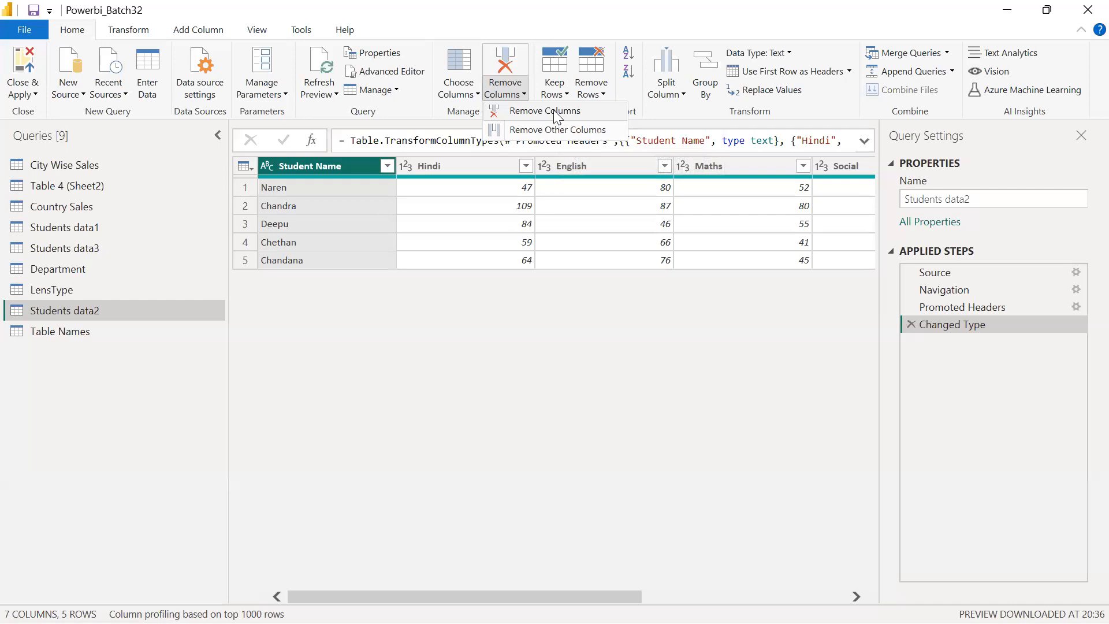
pyautogui.click(471, 95)
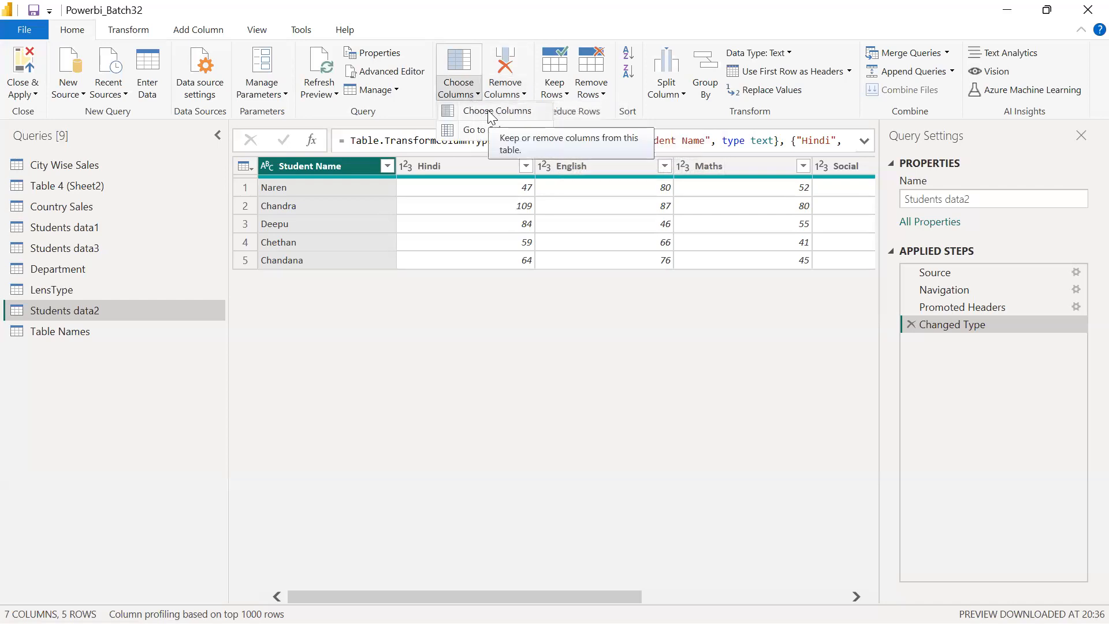
pyautogui.click(519, 331)
pyautogui.click(470, 95)
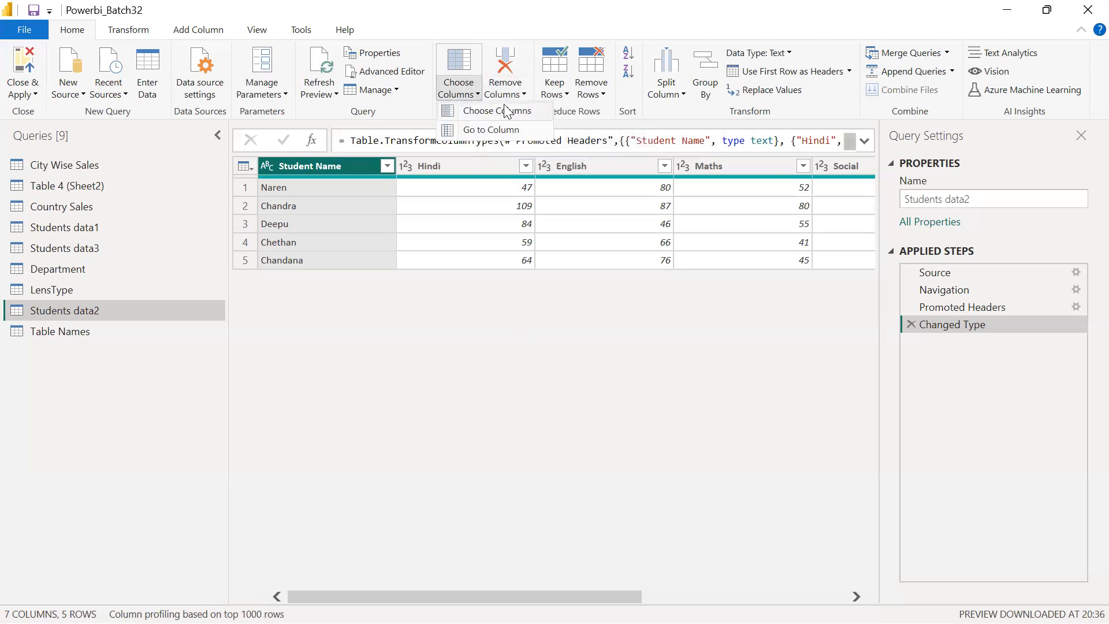
pyautogui.click(520, 402)
pyautogui.click(508, 91)
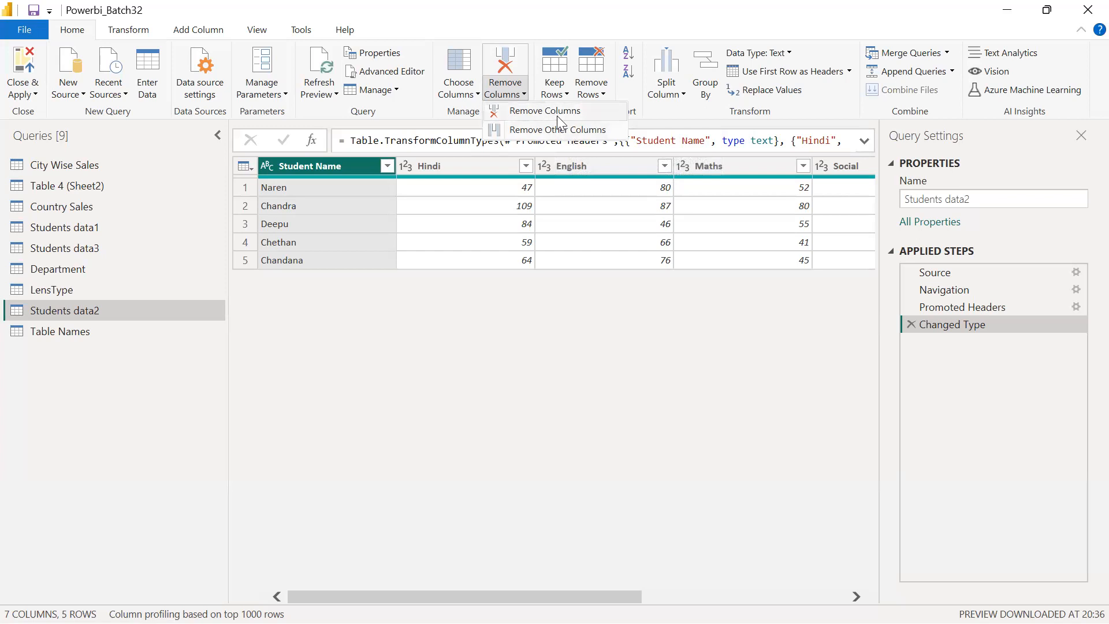
pyautogui.click(461, 96)
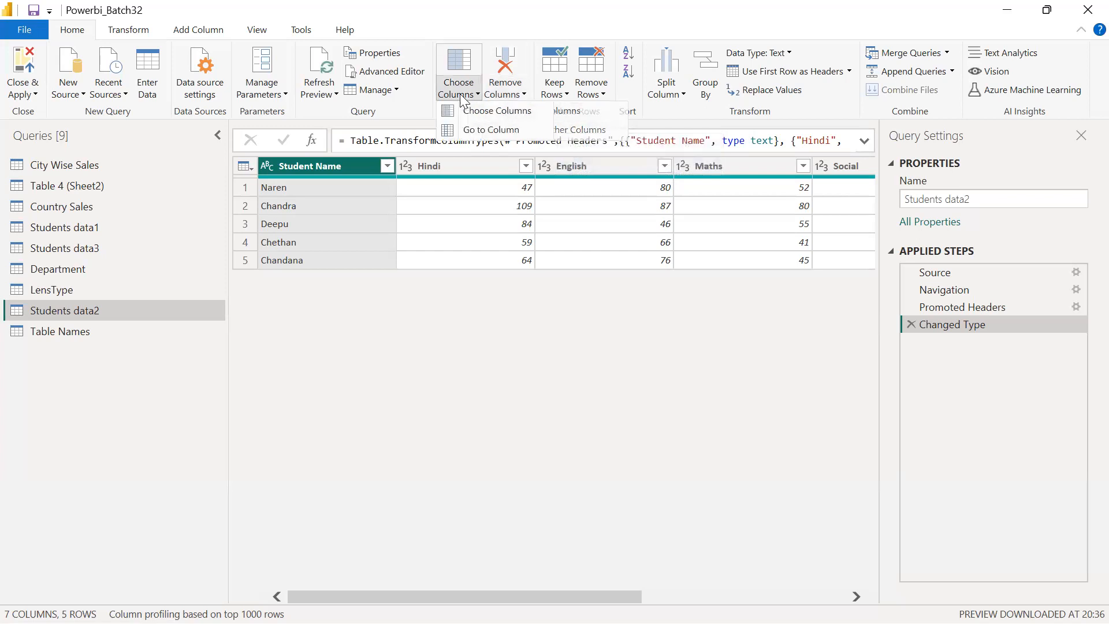
pyautogui.click(517, 95)
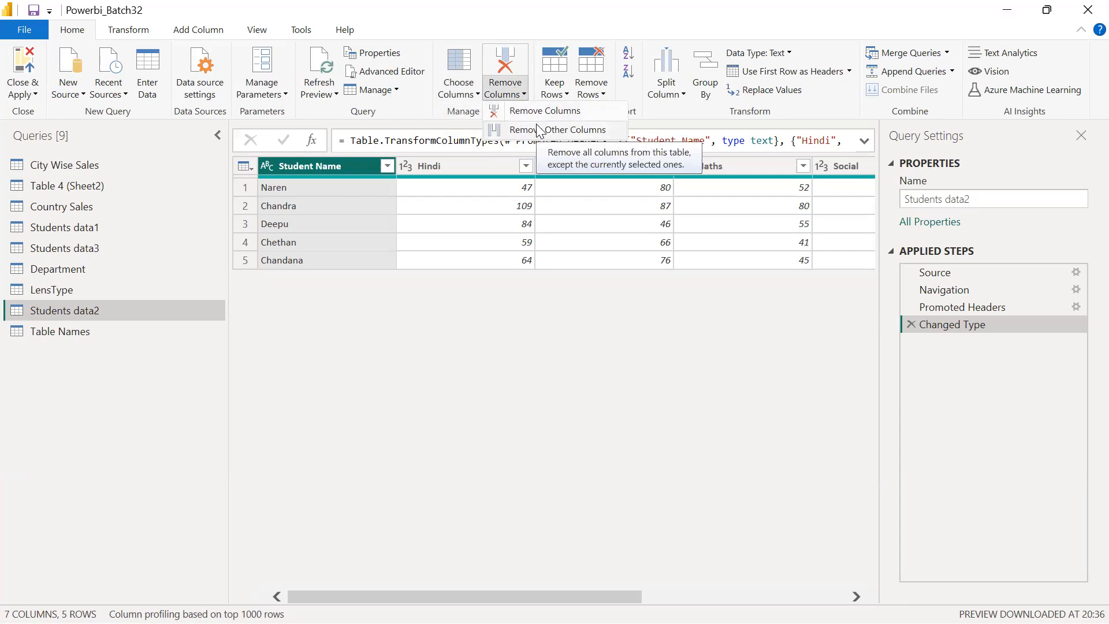
pyautogui.click(560, 375)
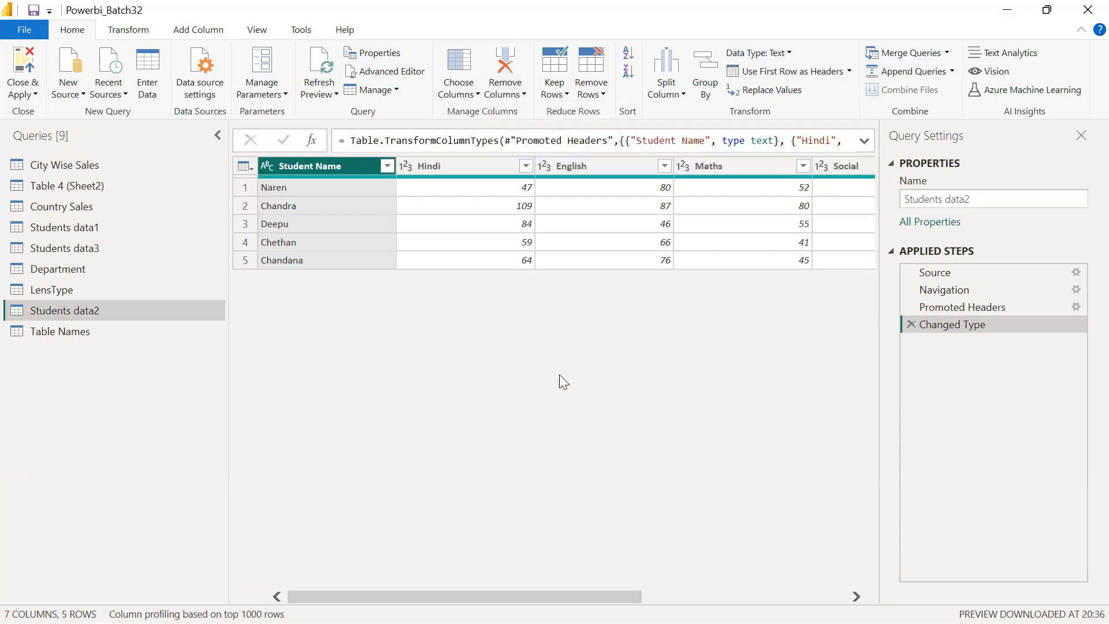